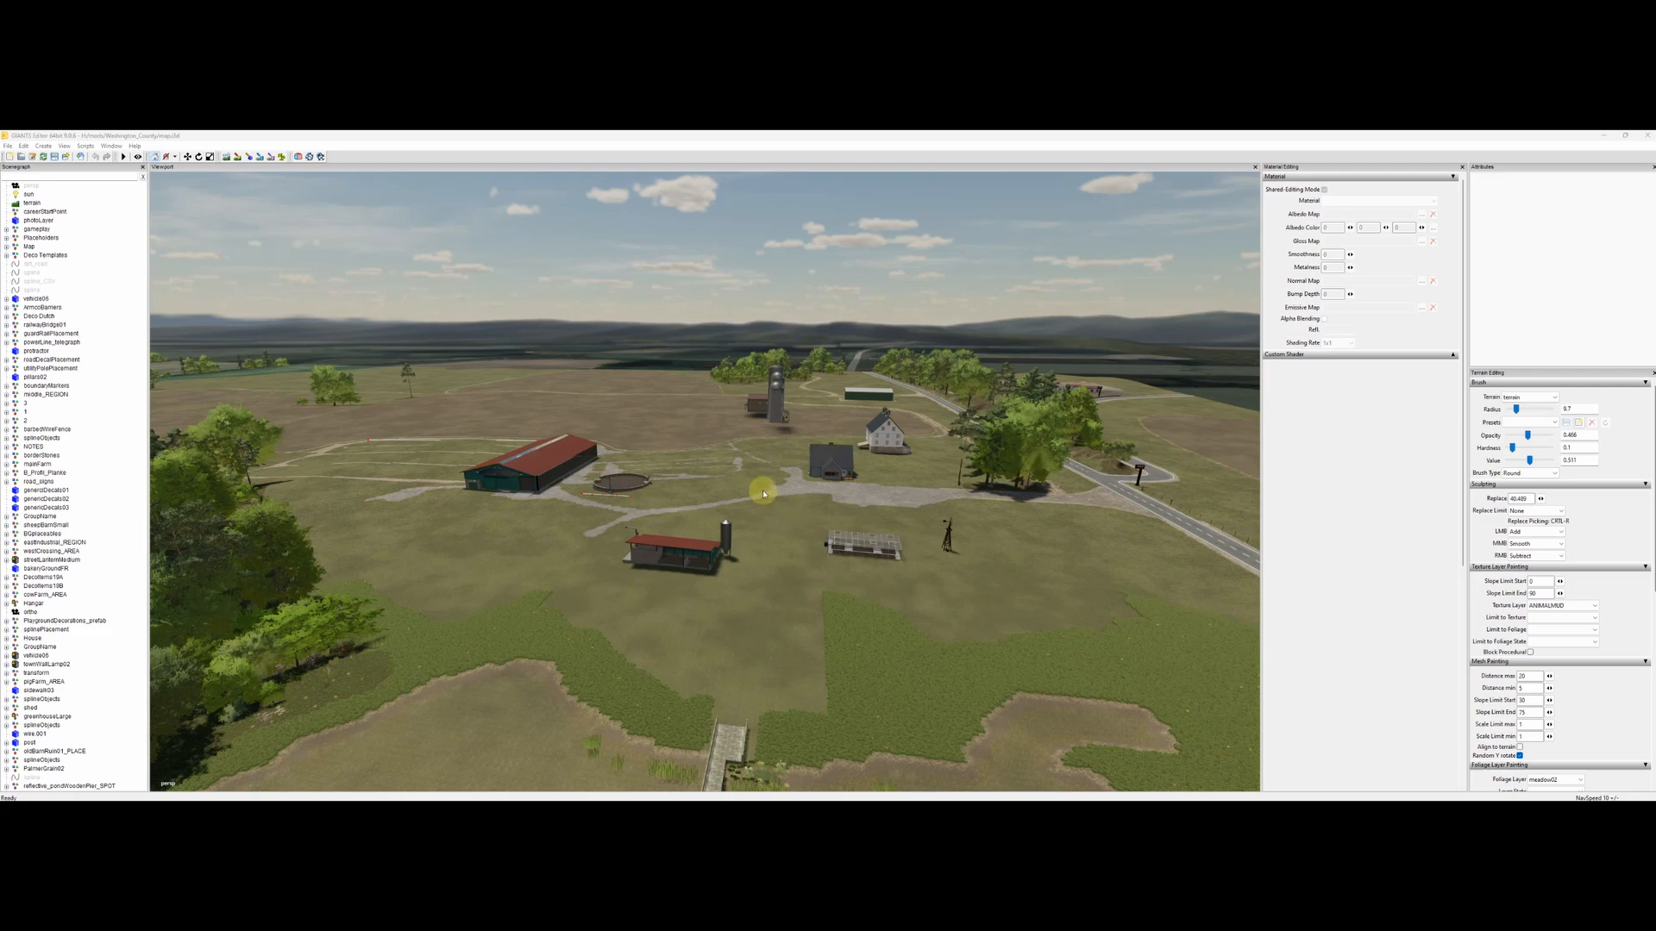
Step: Select the large red-roofed cow barn in the farmyard and locate its cowBarnBig node in the scene hierarchy
{"action": "middle_click_drag", "start_coordinate": [775, 481], "coordinate": [853, 543], "text": "alt"}
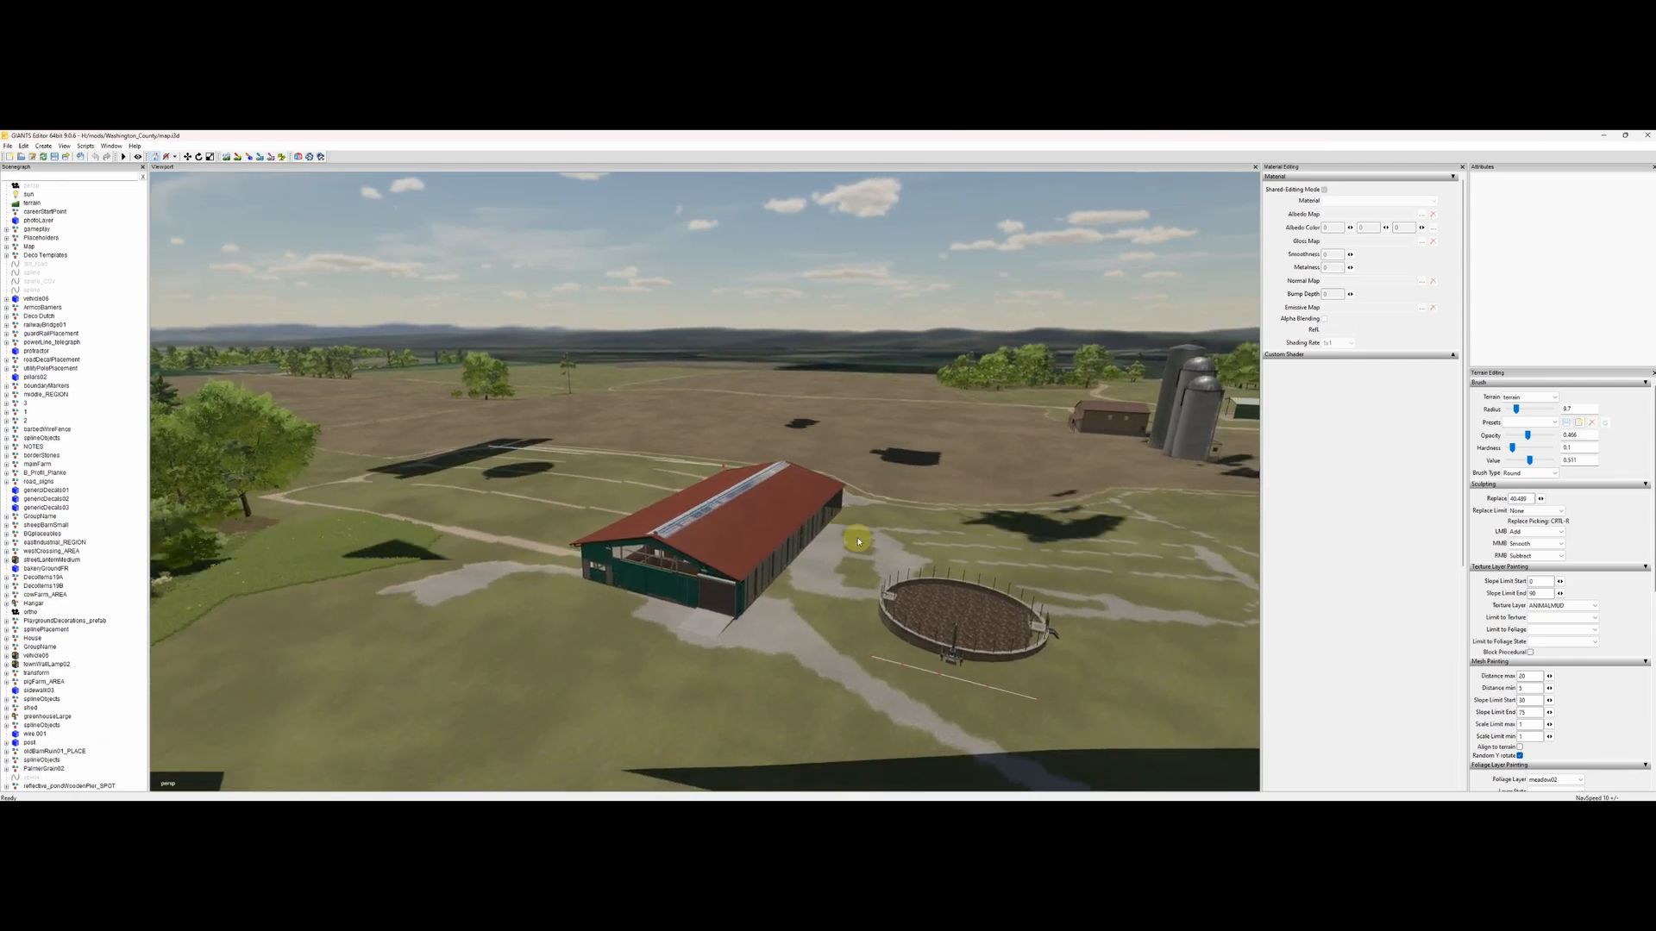
{"action": "left_click", "coordinate": [764, 530]}
{"action": "middle_click_drag", "start_coordinate": [759, 500], "coordinate": [699, 568], "text": "alt"}
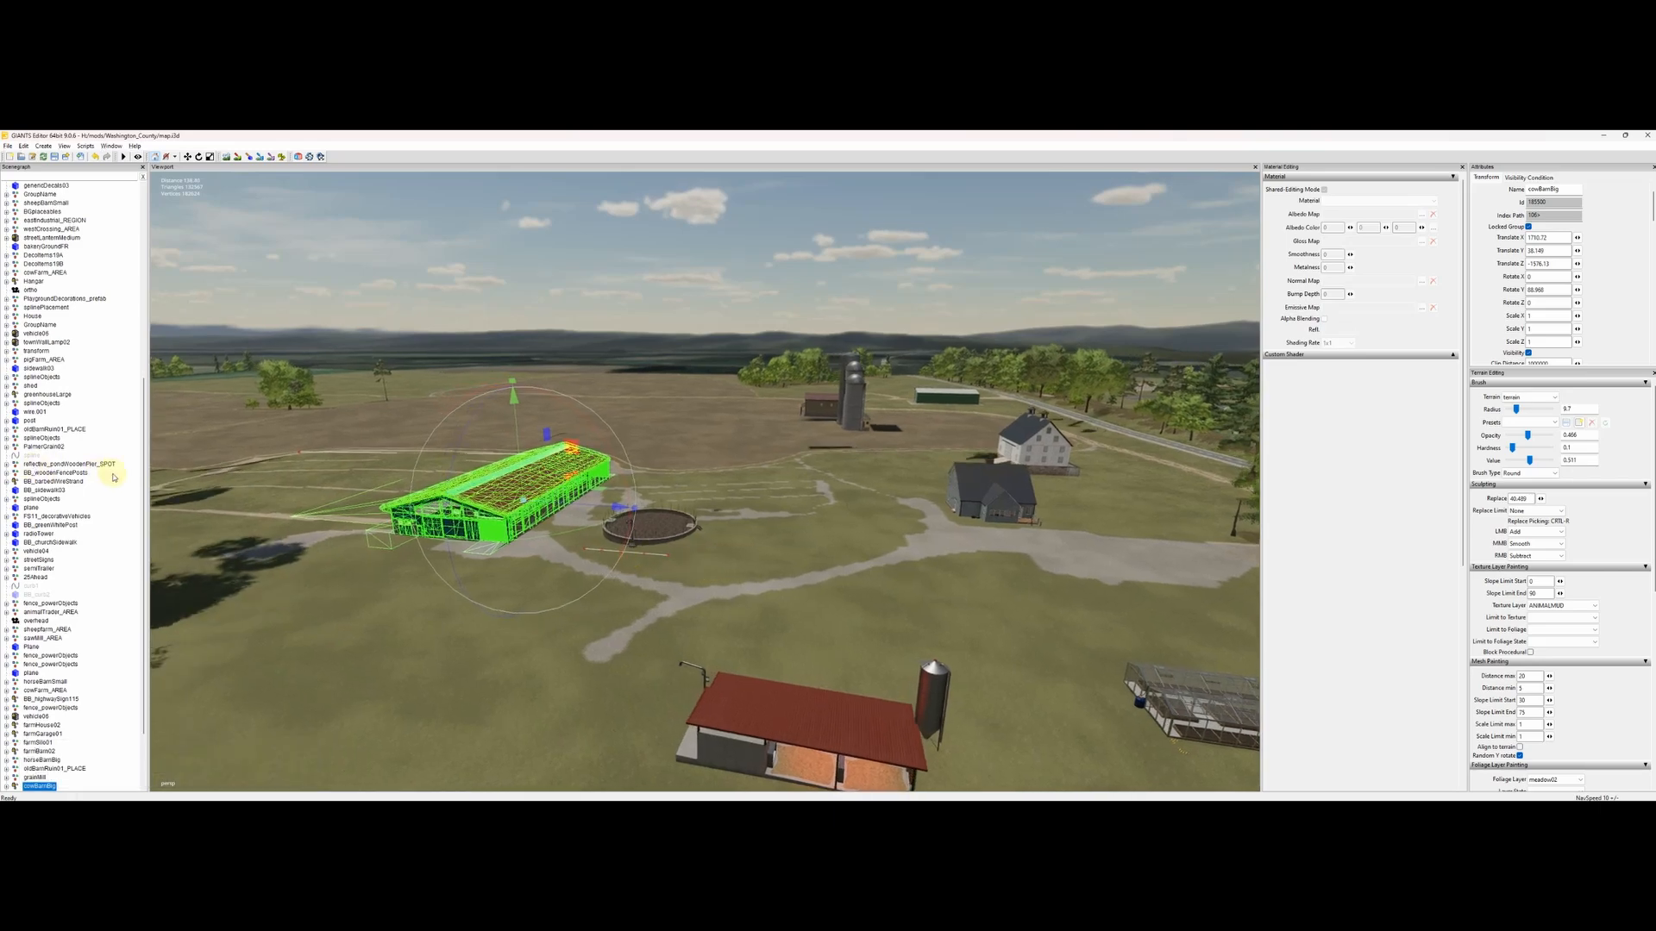
{"action": "scroll", "coordinate": [111, 474], "scroll_direction": "down", "scroll_amount": 2}
{"action": "scroll", "coordinate": [54, 573], "scroll_direction": "down", "scroll_amount": 1}
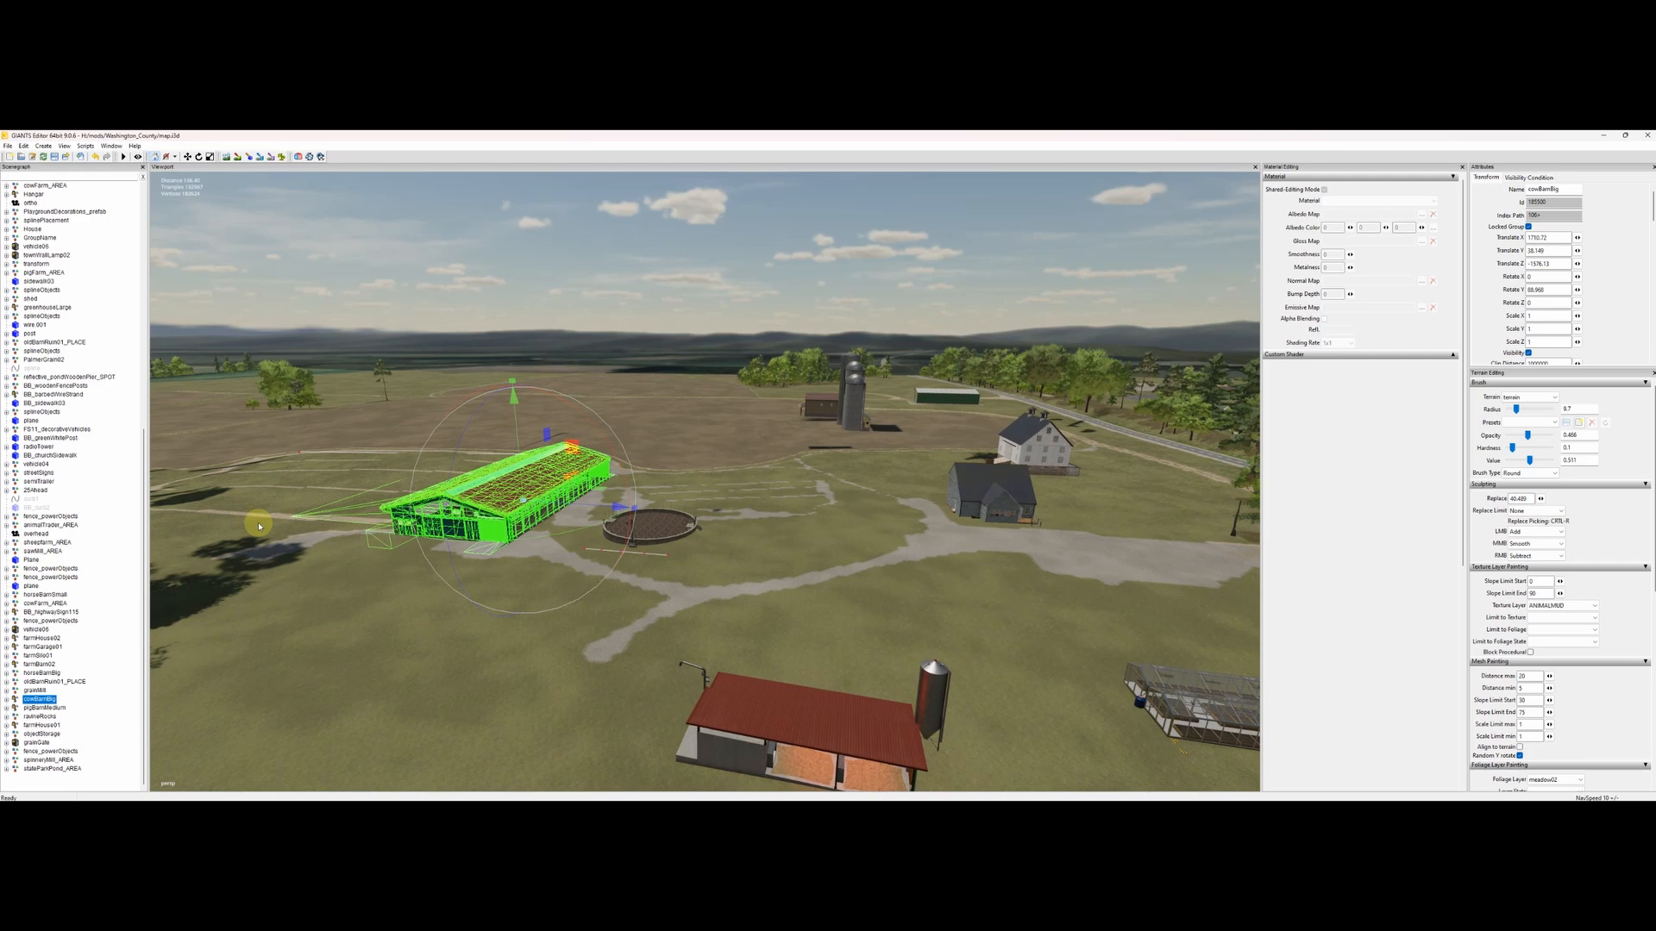
Step: Expand cowBarnBig and its visuals group to inspect the LOD nodes, and deselect the barn
{"action": "left_click", "coordinate": [7, 699]}
{"action": "scroll", "coordinate": [43, 683], "scroll_direction": "down", "scroll_amount": 3}
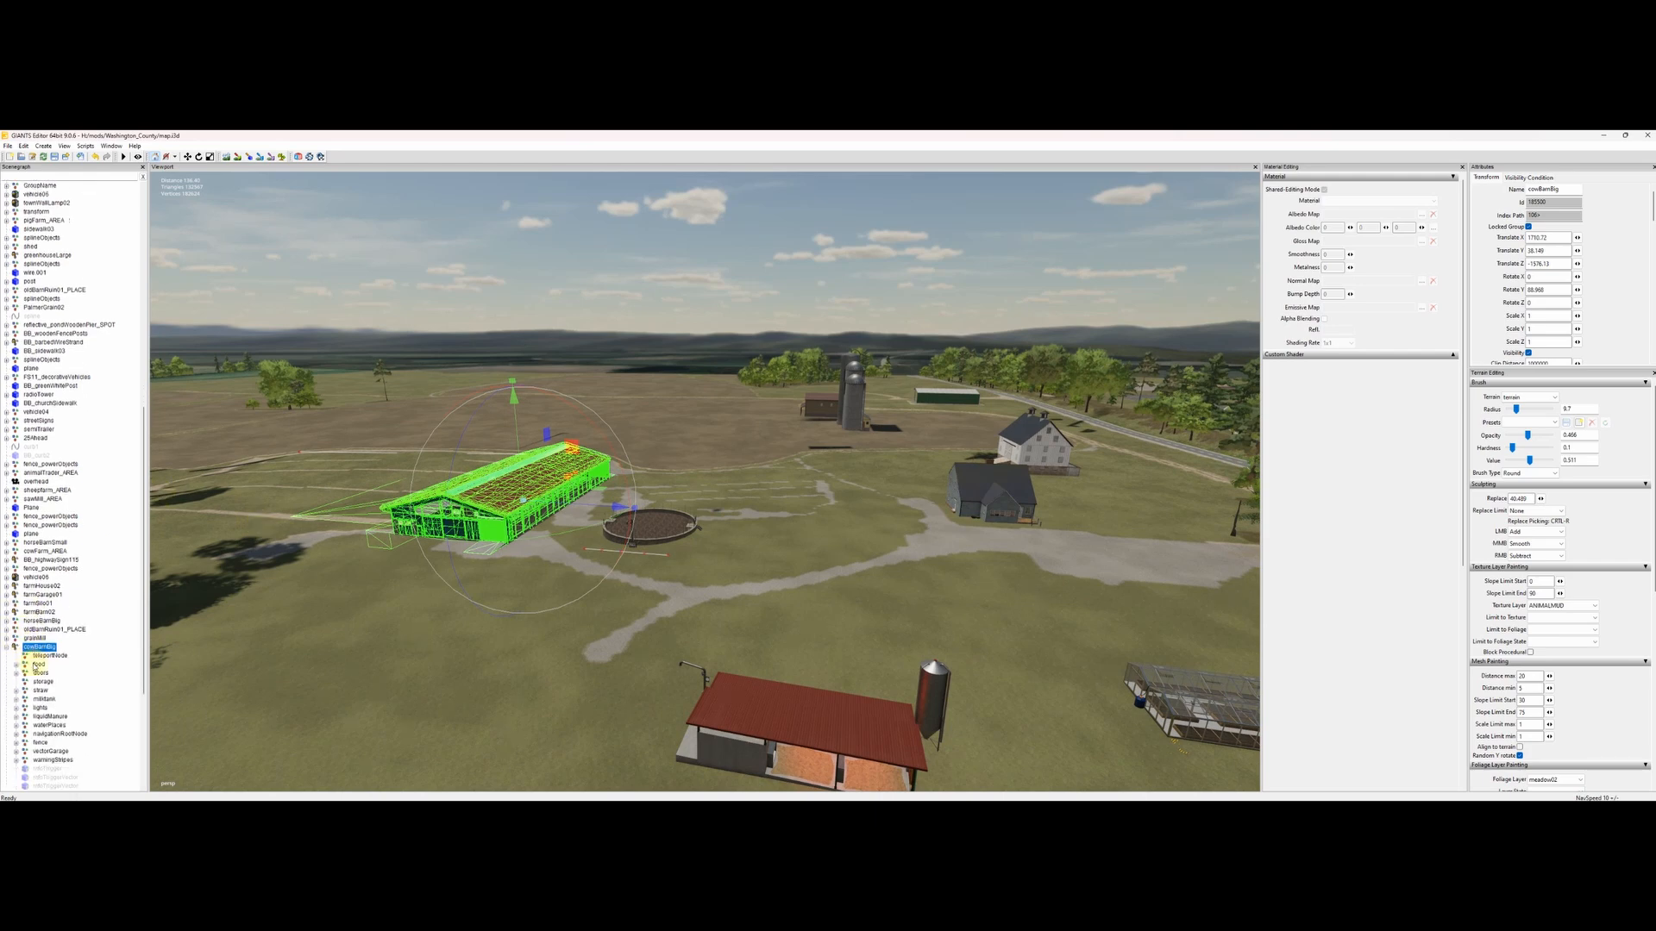
{"action": "scroll", "coordinate": [38, 741], "scroll_direction": "down", "scroll_amount": 5}
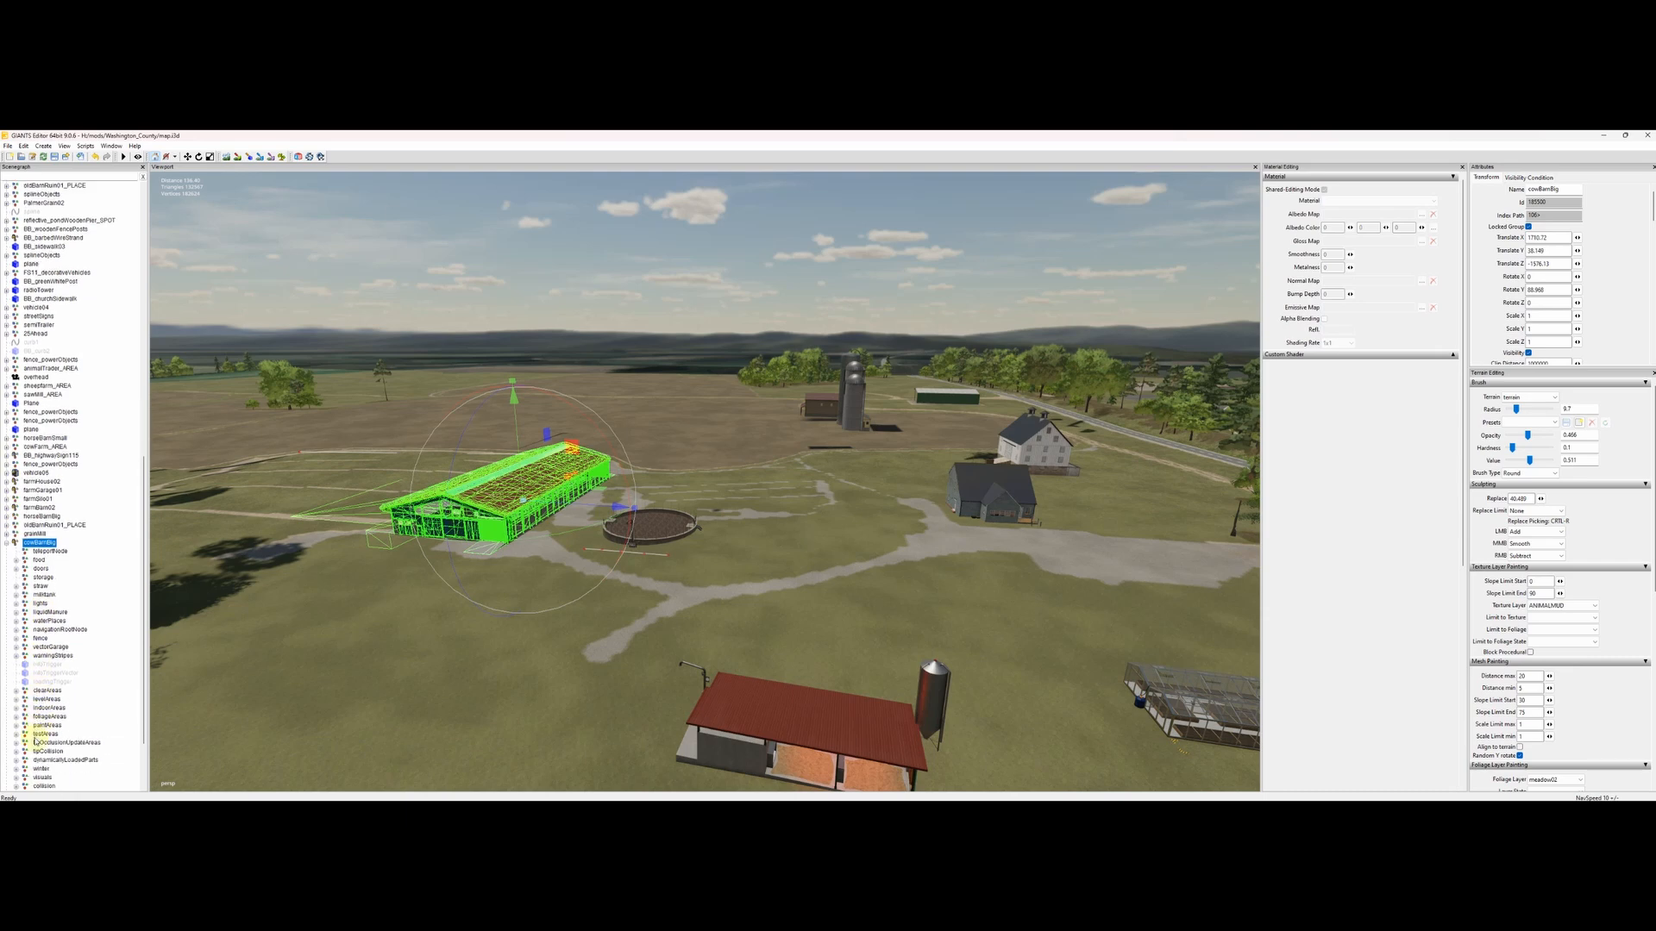
{"action": "left_click", "coordinate": [17, 717]}
{"action": "scroll", "coordinate": [21, 723], "scroll_direction": "down", "scroll_amount": 1}
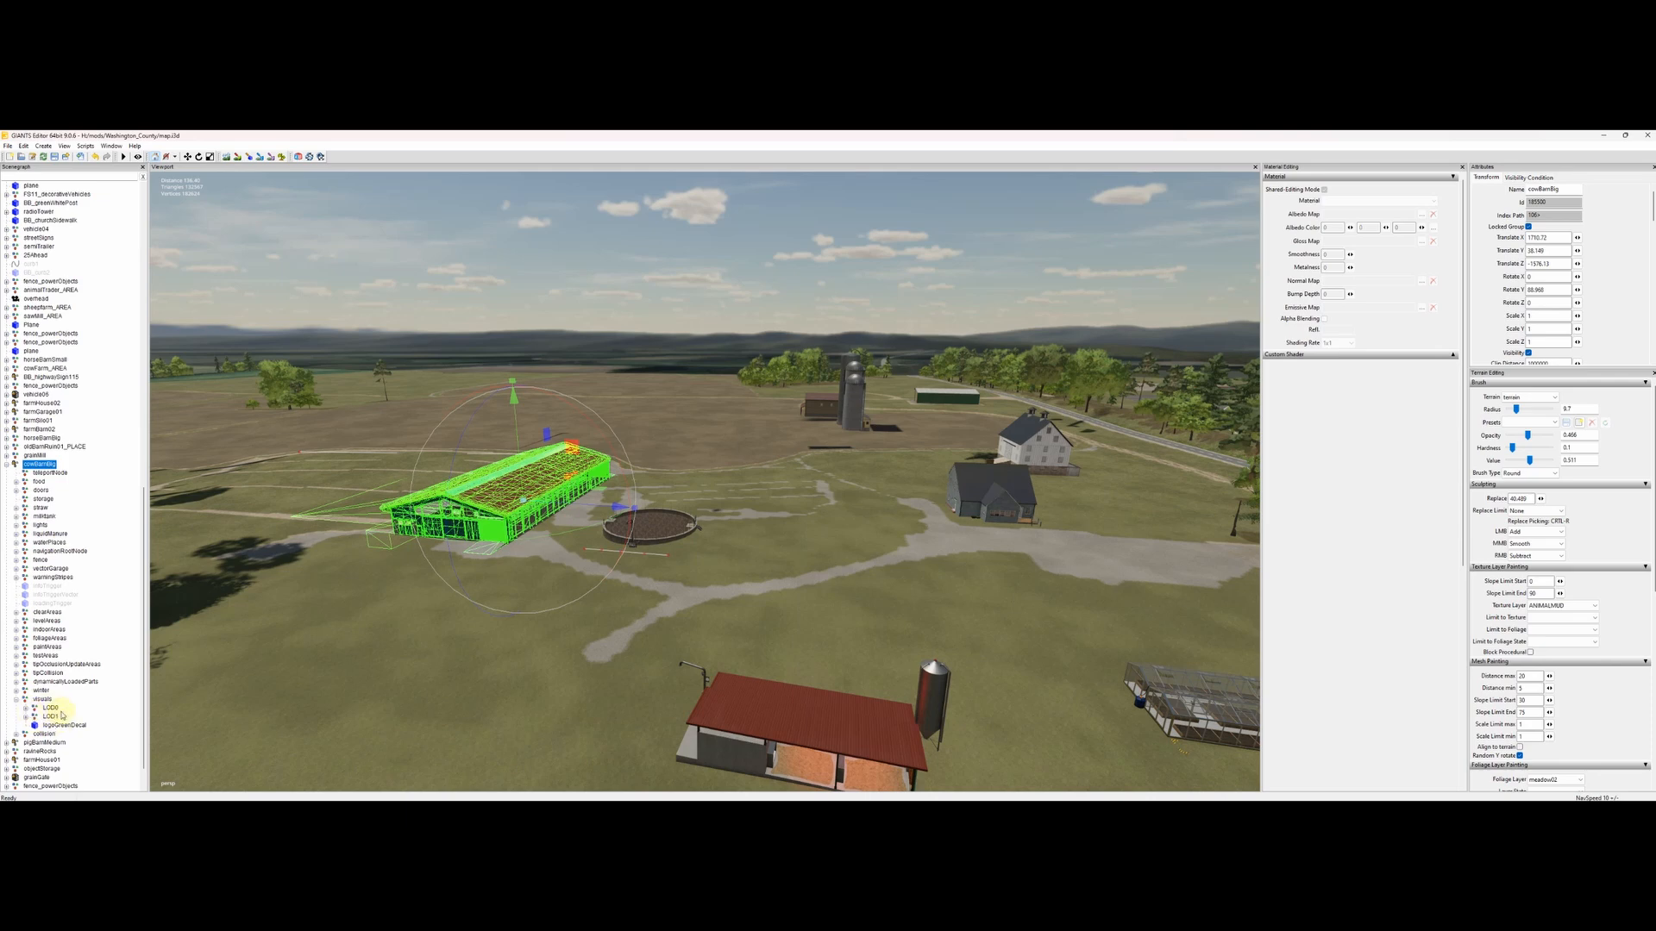
{"action": "left_click", "coordinate": [714, 249]}
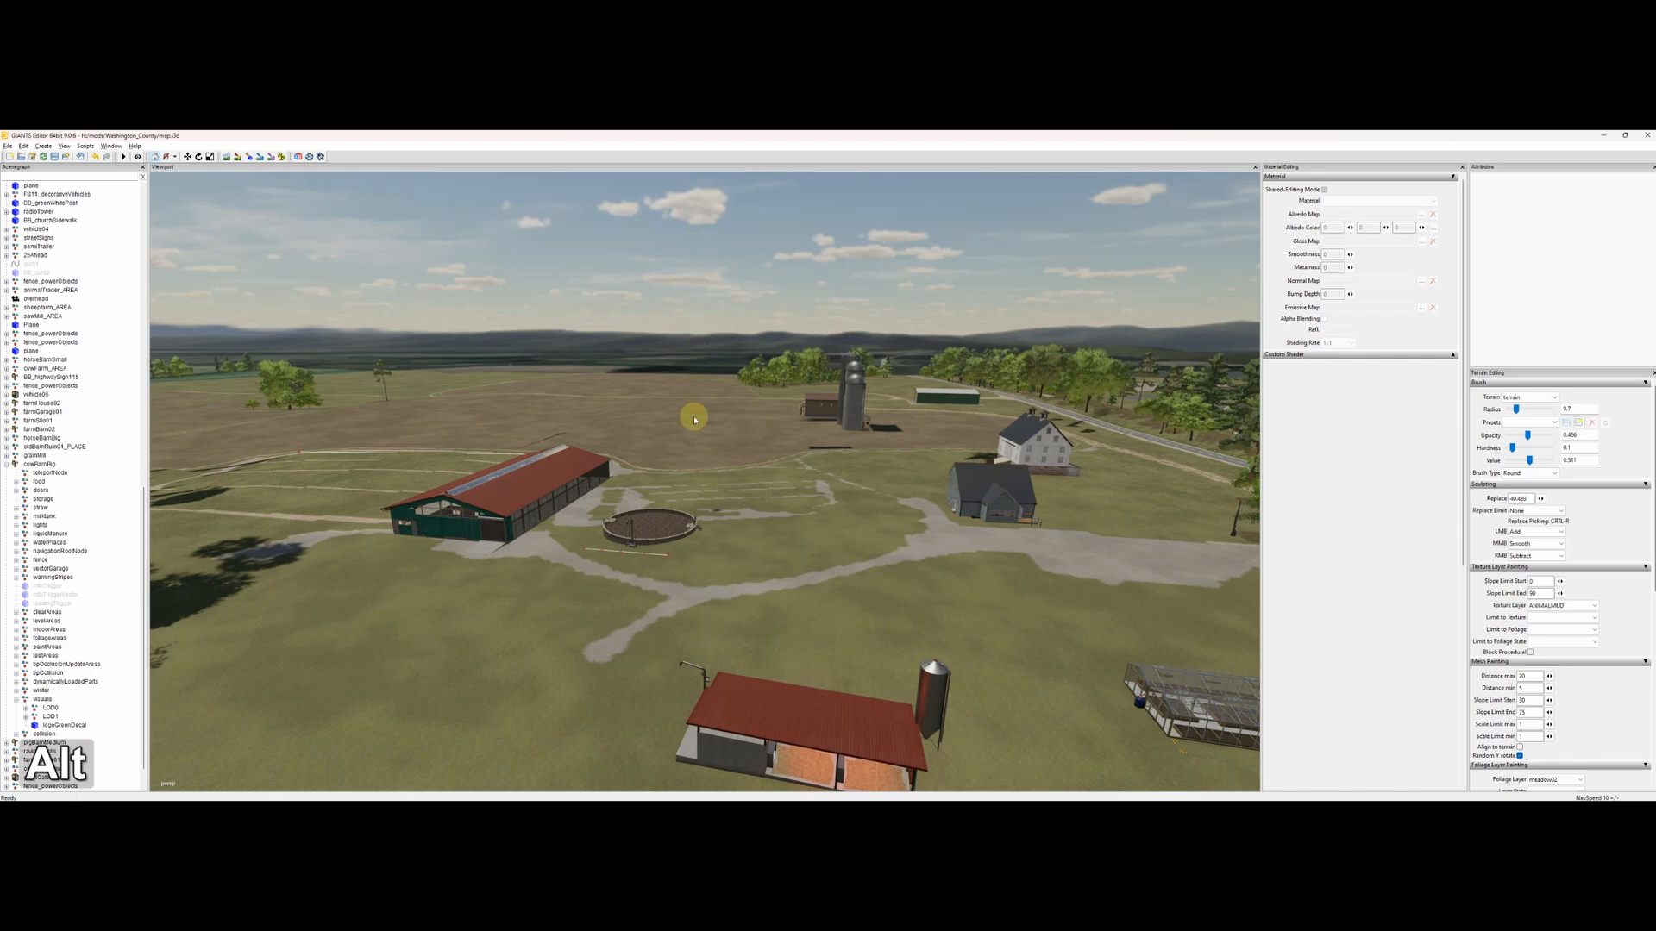
Step: Examine the farmyard buildings from near and far to compare how they are drawn at different viewing distances
{"action": "left_click_drag", "start_coordinate": [695, 416], "coordinate": [706, 414], "text": "alt"}
{"action": "right_click_drag", "start_coordinate": [707, 414], "coordinate": [698, 466], "text": "alt"}
{"action": "middle_click_drag", "start_coordinate": [699, 466], "coordinate": [635, 528], "text": "alt"}
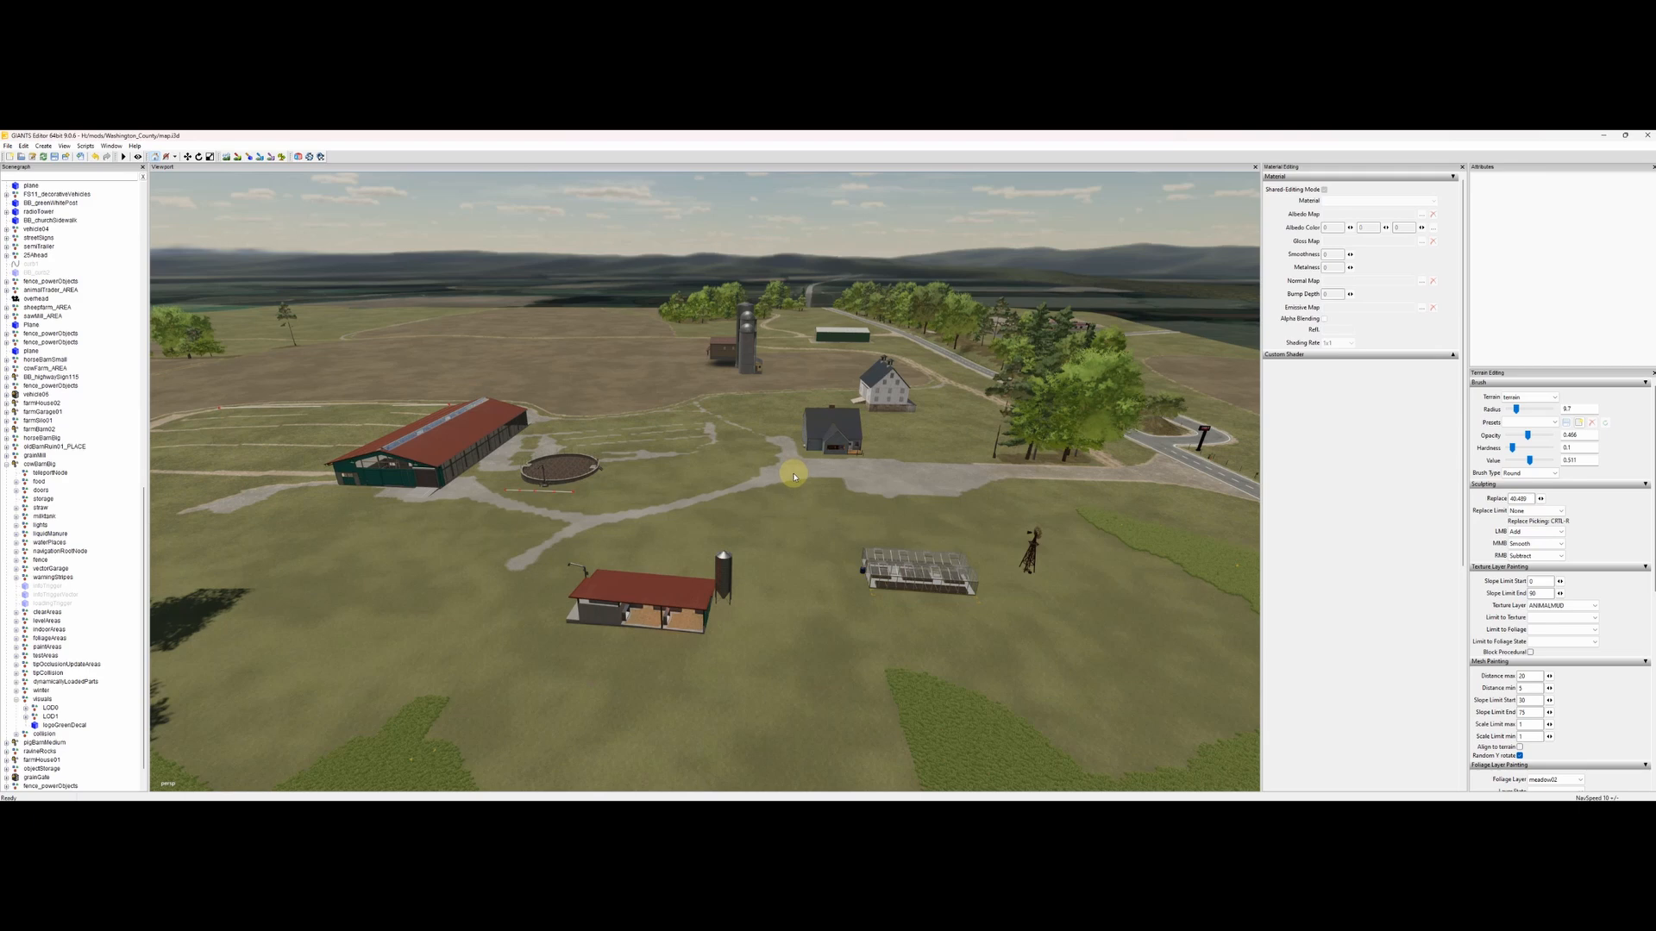
{"action": "key", "text": "alt"}
{"action": "middle_click_drag", "start_coordinate": [827, 485], "coordinate": [832, 571], "text": "alt"}
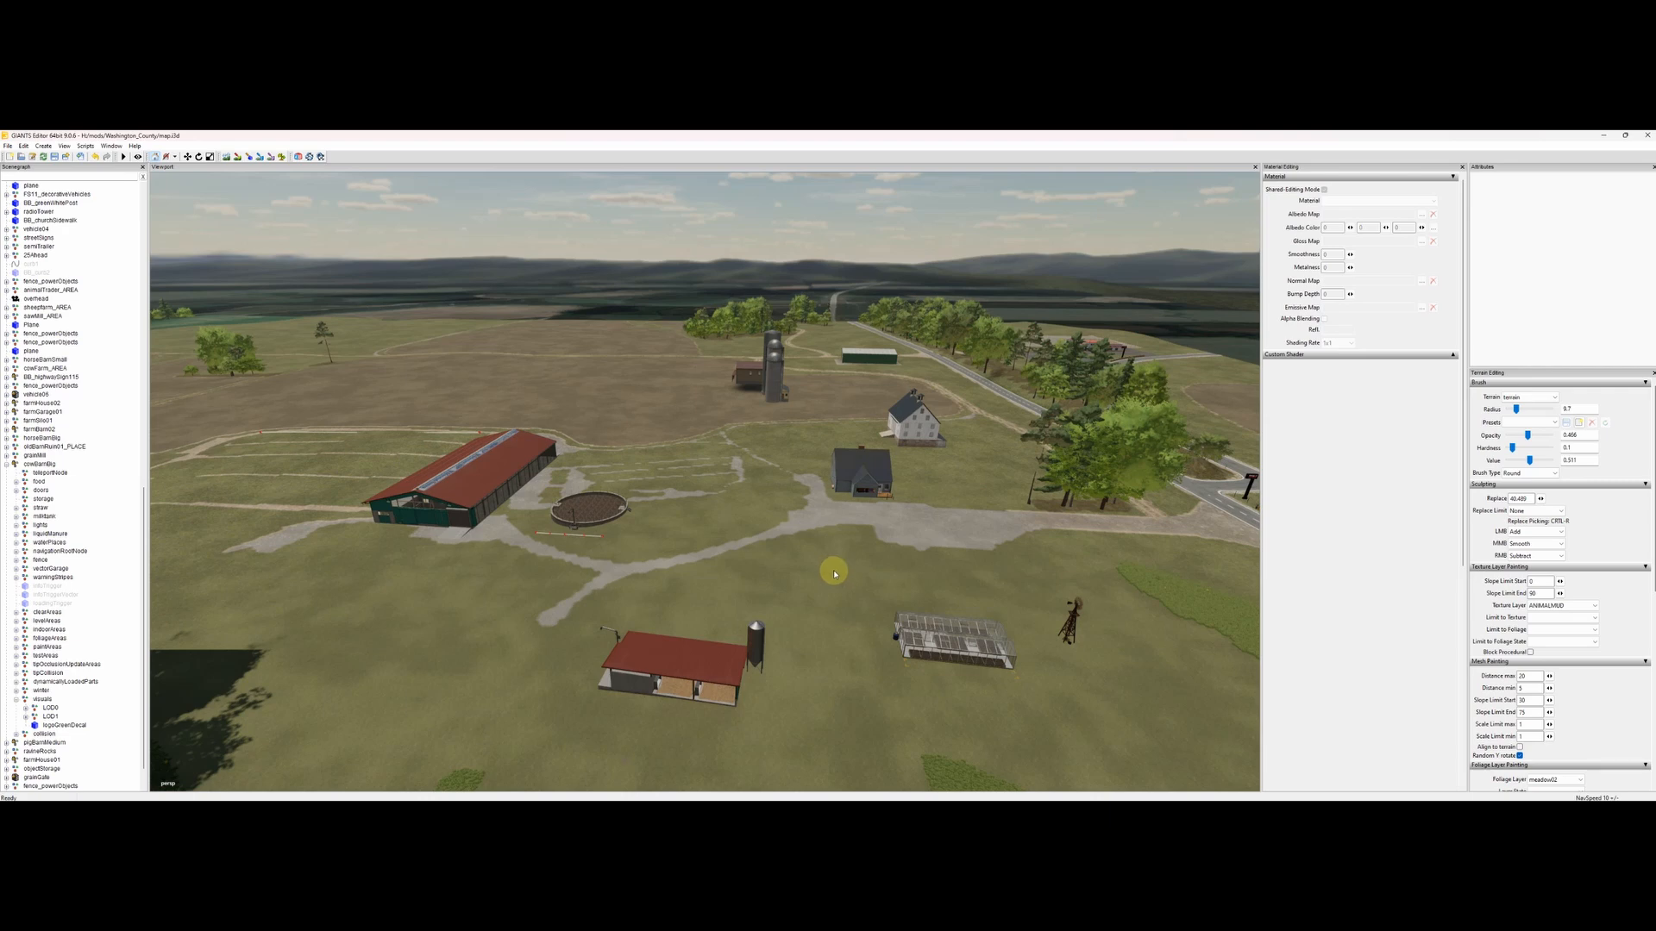
{"action": "middle_click_drag", "start_coordinate": [857, 618], "coordinate": [691, 568], "text": "alt"}
{"action": "scroll", "coordinate": [808, 541], "scroll_direction": "down", "scroll_amount": 8}
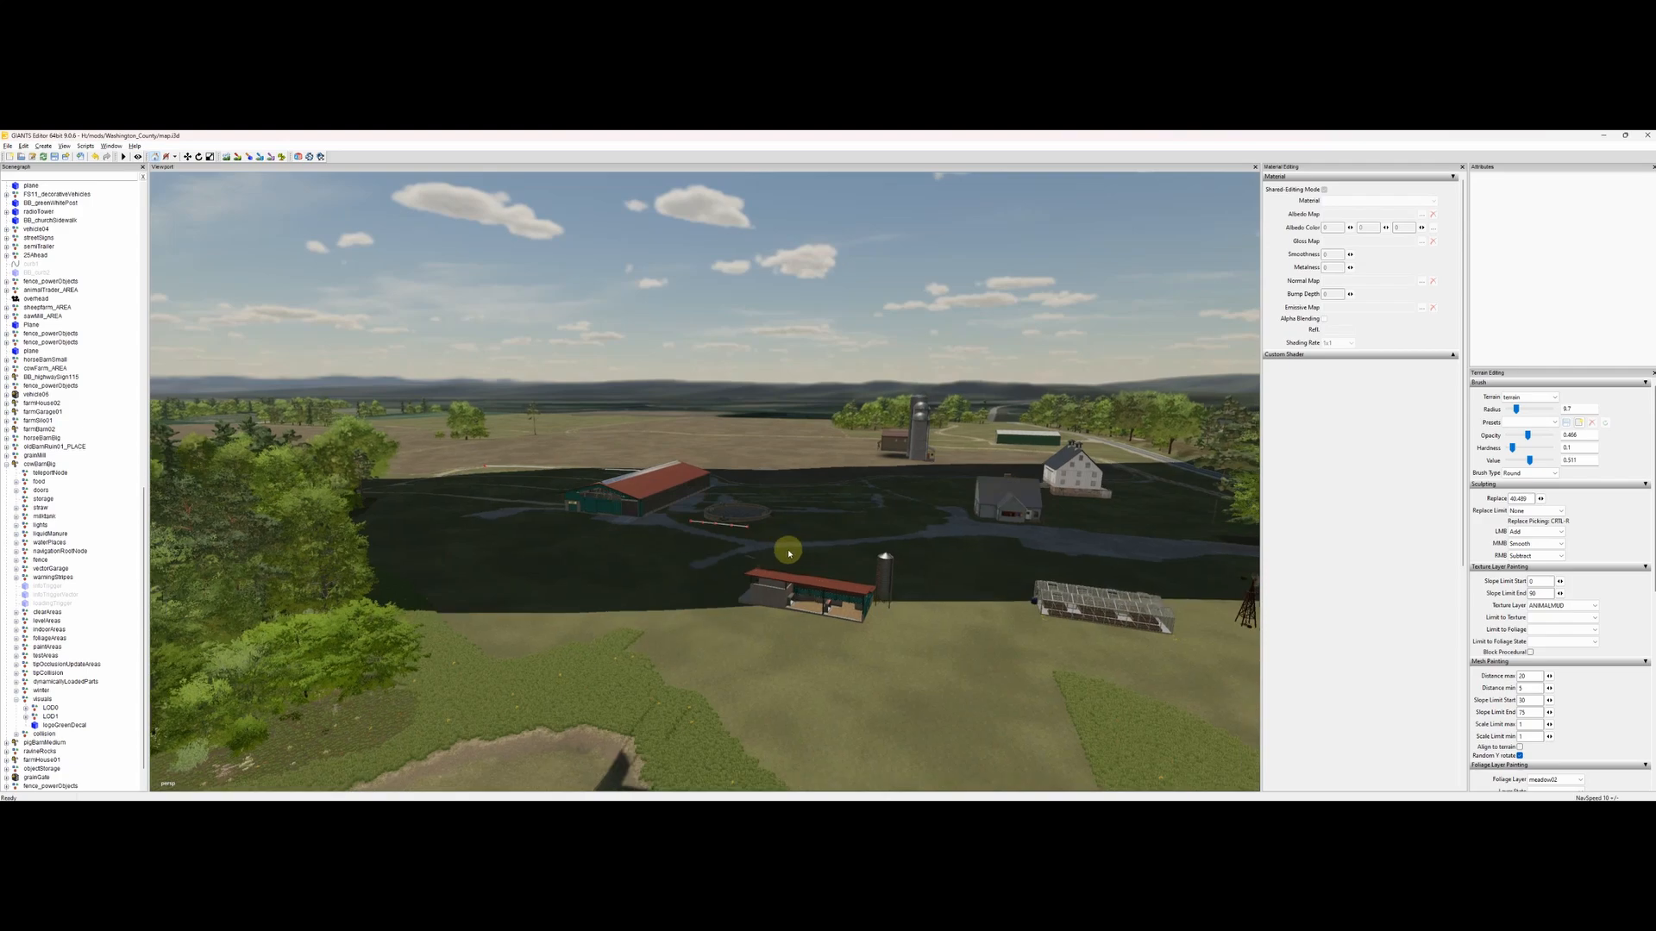
{"action": "left_click_drag", "start_coordinate": [720, 588], "coordinate": [797, 595], "text": "alt"}
{"action": "mouse_move", "coordinate": [797, 595]}
{"action": "middle_mouse_down", "text": "alt"}
{"action": "mouse_move", "coordinate": [825, 599]}
{"action": "mouse_move", "coordinate": [809, 595]}
{"action": "middle_mouse_up", "text": "alt"}
{"action": "left_click_drag", "start_coordinate": [776, 547], "coordinate": [841, 504], "text": "alt"}
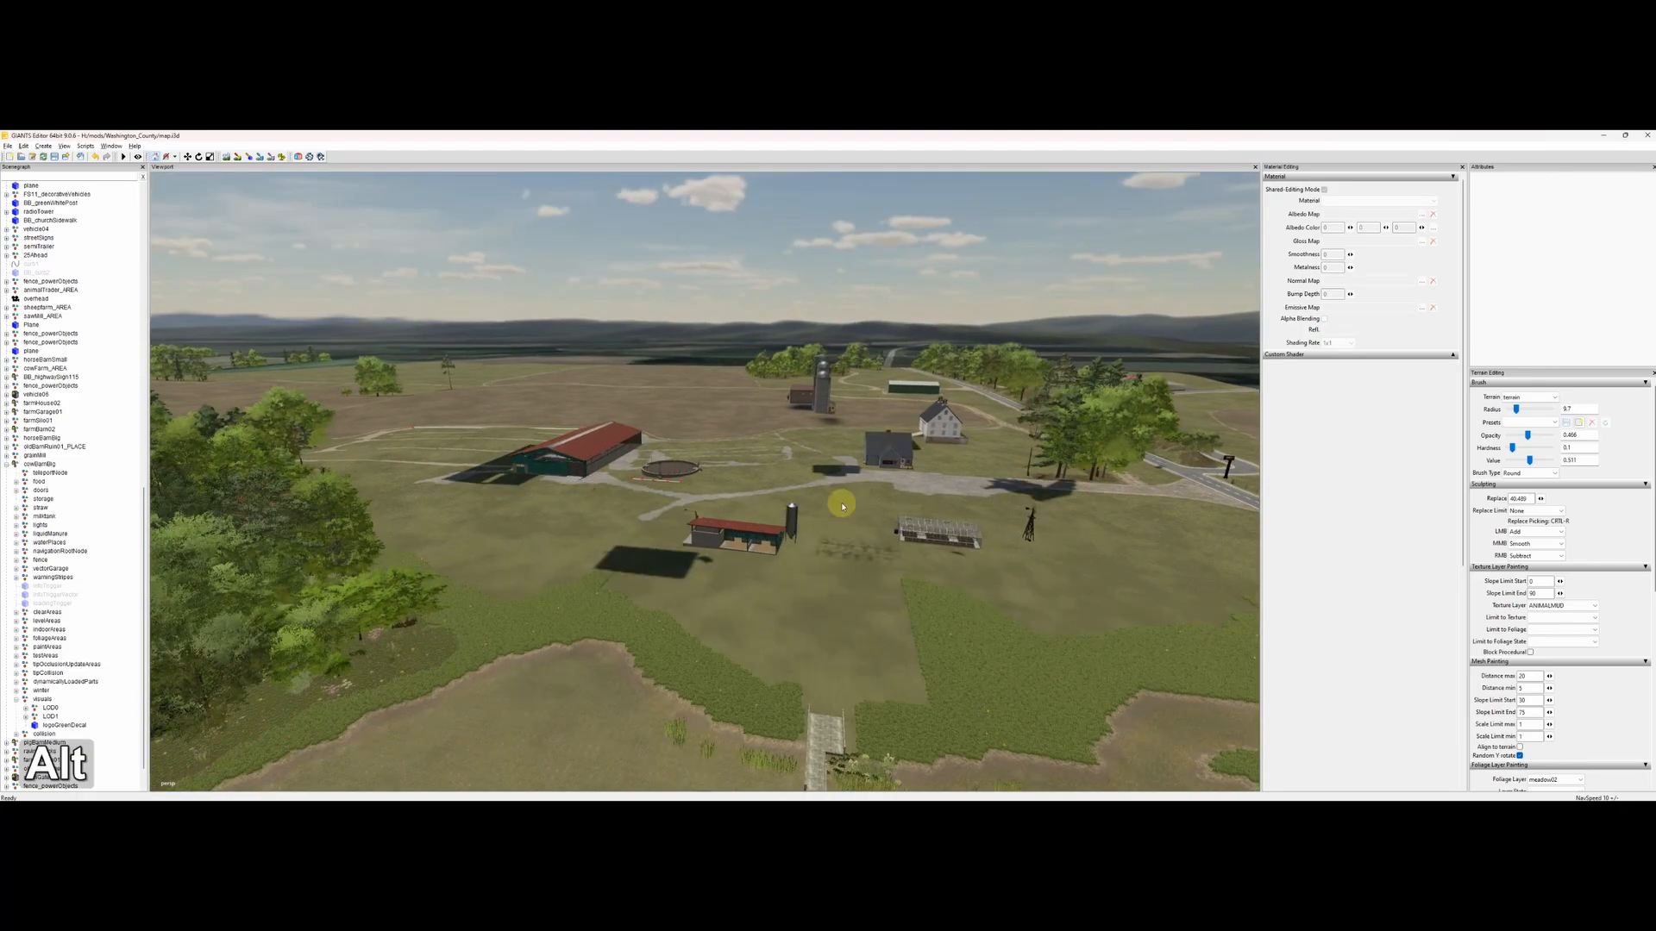
{"action": "scroll", "coordinate": [905, 494], "scroll_direction": "up", "scroll_amount": 8}
{"action": "middle_click_drag", "start_coordinate": [834, 534], "coordinate": [744, 527], "text": "alt"}
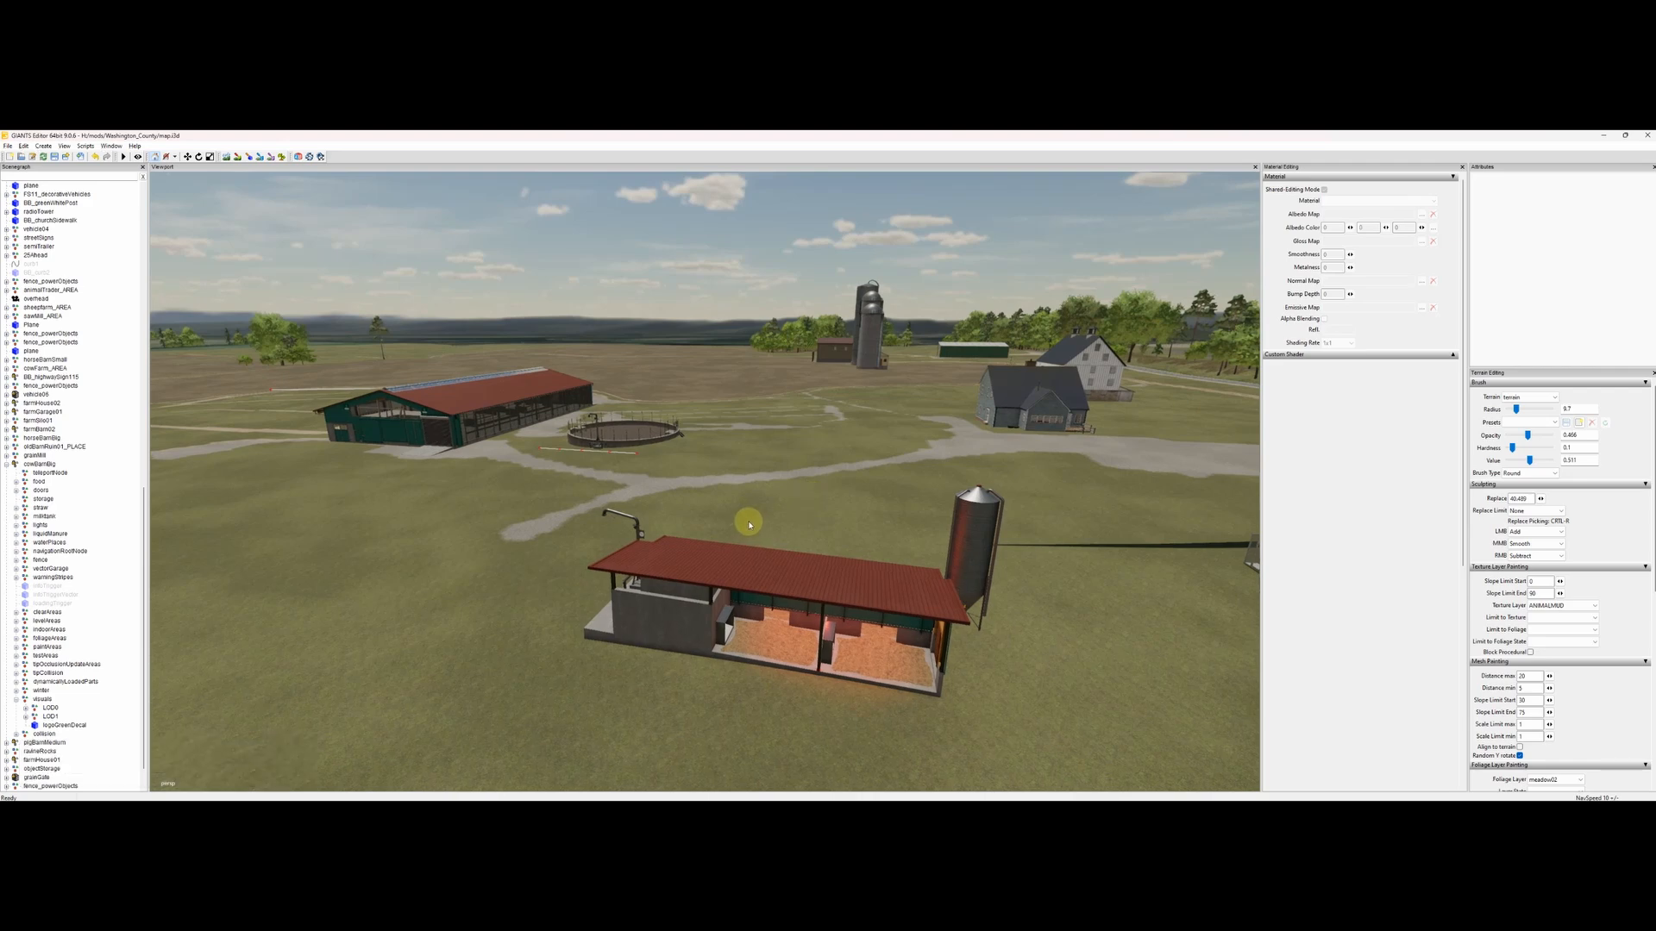
{"action": "left_click_drag", "start_coordinate": [780, 469], "coordinate": [788, 466], "text": "alt"}
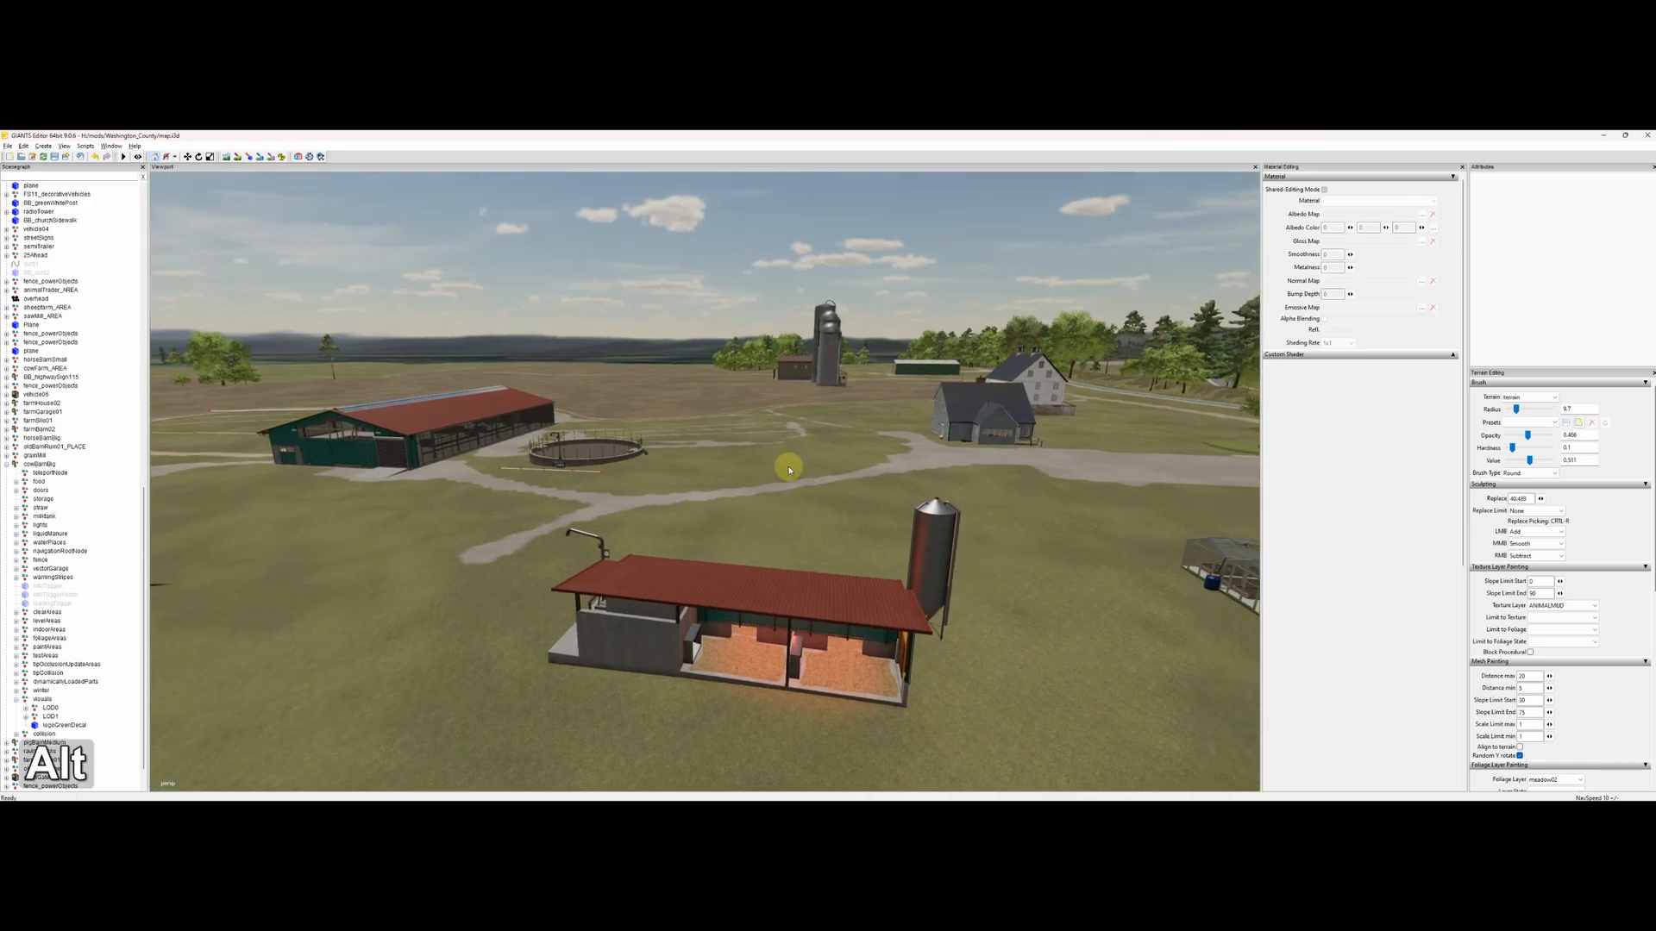
{"action": "scroll", "coordinate": [705, 495], "scroll_direction": "down", "scroll_amount": 3}
{"action": "scroll", "coordinate": [687, 509], "scroll_direction": "down", "scroll_amount": 3}
{"action": "middle_click_drag", "start_coordinate": [742, 496], "coordinate": [750, 524], "text": "alt"}
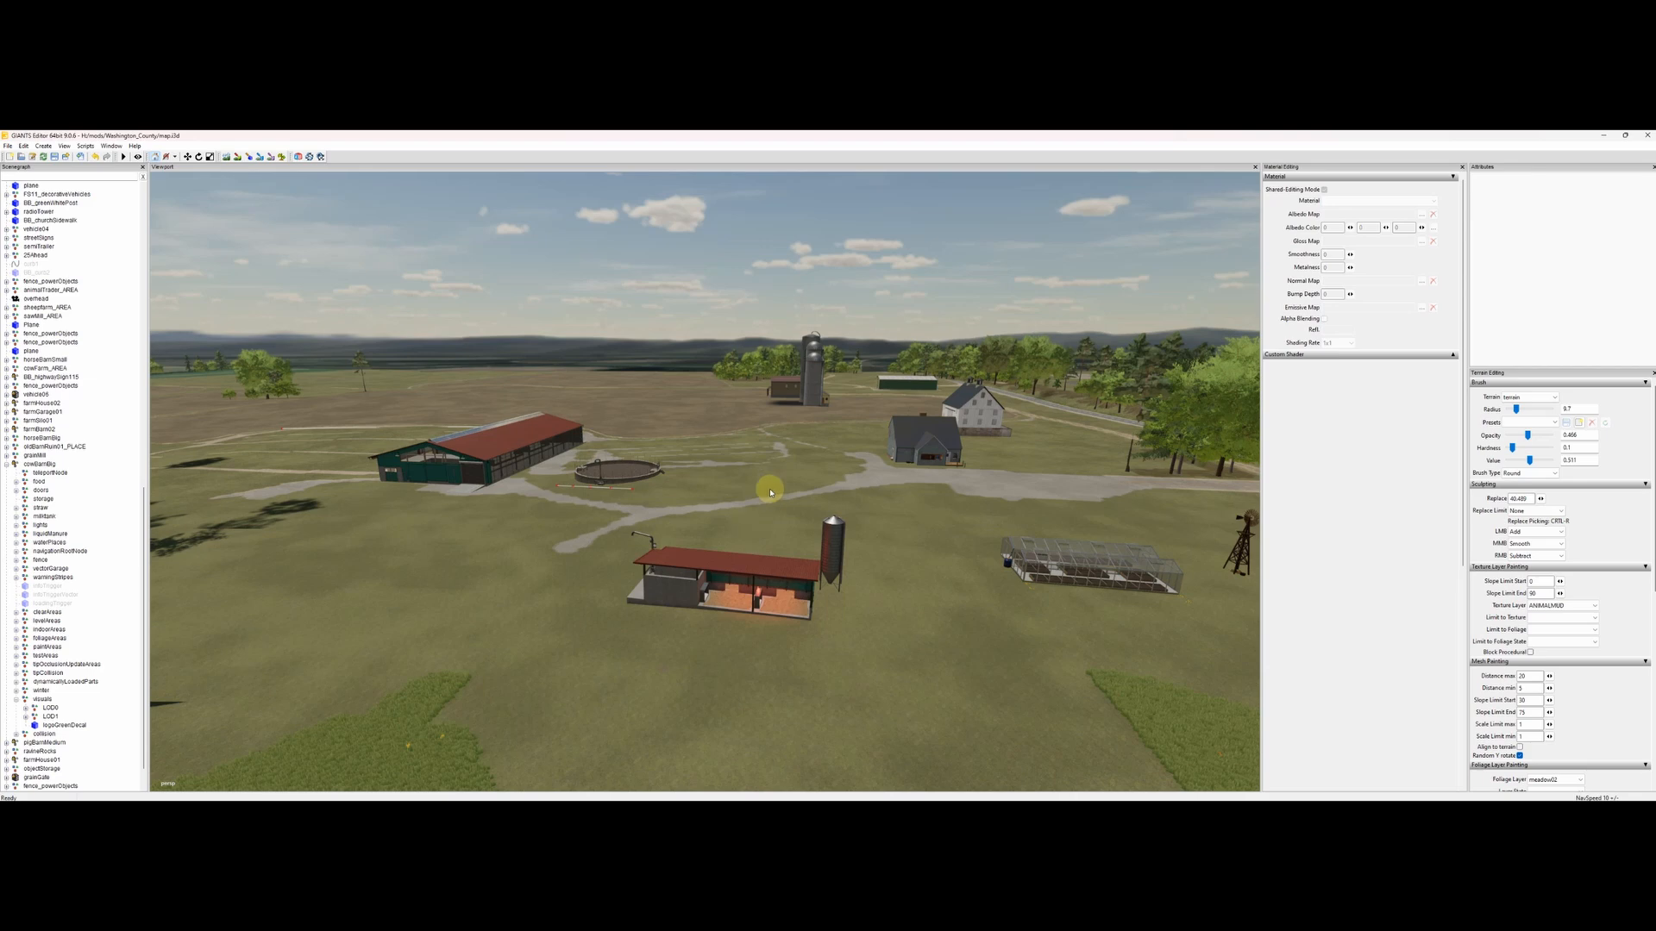
{"action": "left_click_drag", "start_coordinate": [743, 488], "coordinate": [771, 514], "text": "alt"}
{"action": "mouse_move", "coordinate": [772, 514]}
{"action": "middle_mouse_down", "text": "alt"}
{"action": "mouse_move", "coordinate": [835, 542]}
{"action": "mouse_move", "coordinate": [776, 509]}
{"action": "middle_mouse_up", "text": "alt"}
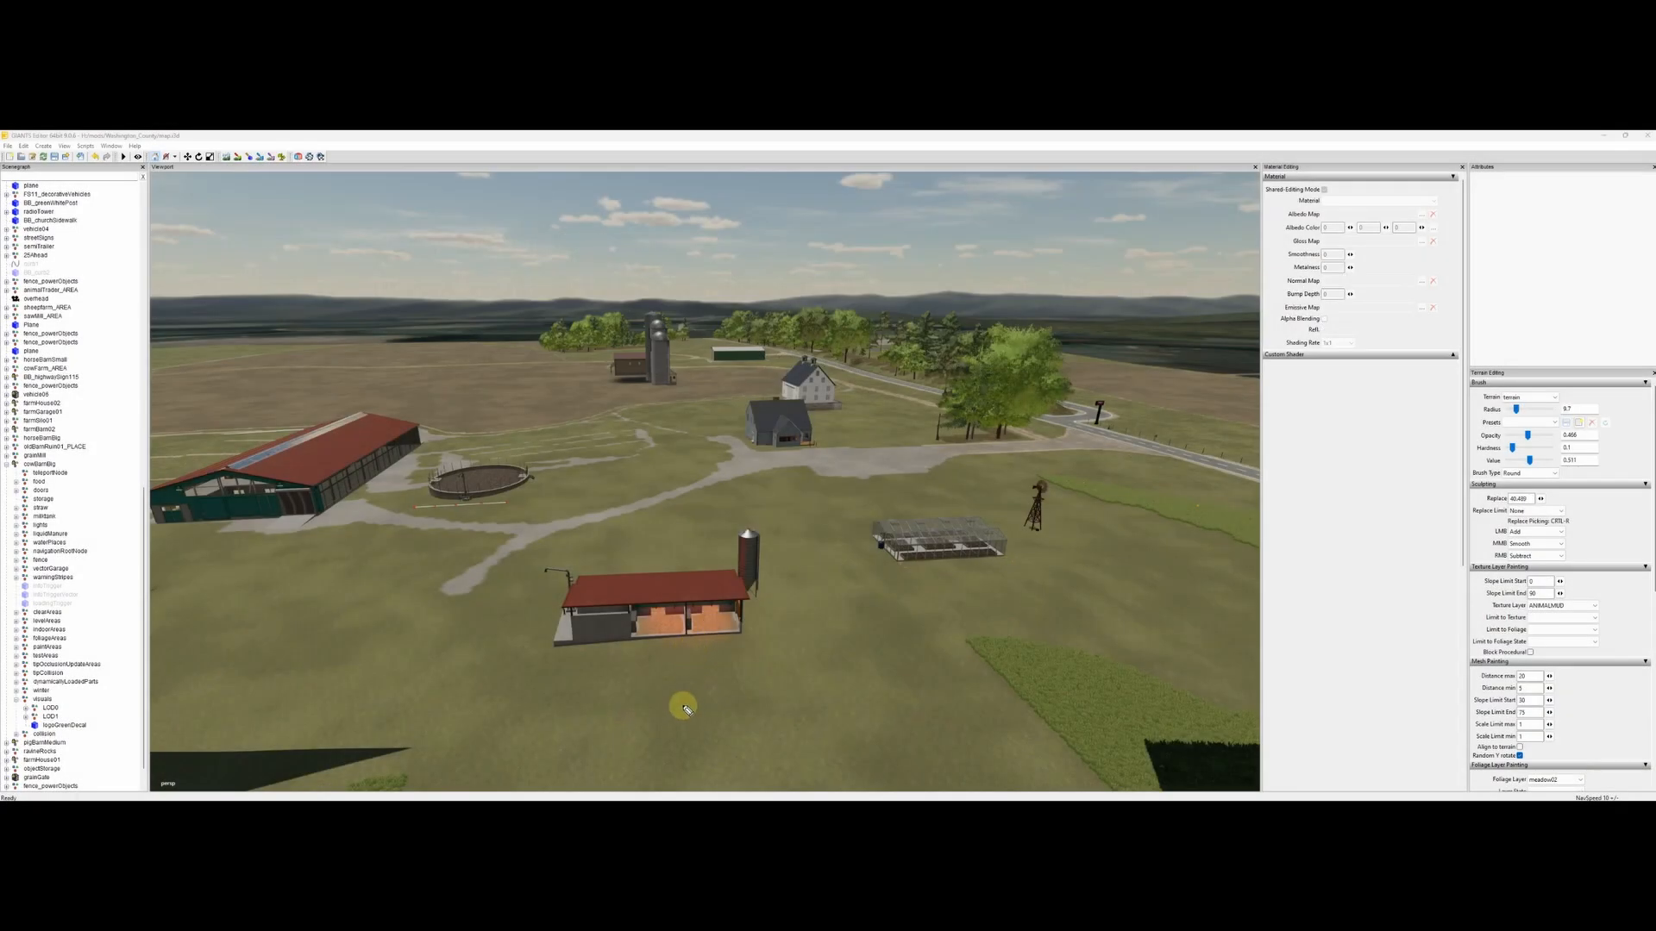
Step: Draw an on-screen annotation of a stick figure before the small open barn, with a view cone and a double-headed arrow across it
{"action": "mouse_move", "coordinate": [667, 670]}
{"action": "left_mouse_down"}
{"action": "mouse_move", "coordinate": [648, 669]}
{"action": "mouse_move", "coordinate": [651, 696]}
{"action": "mouse_move", "coordinate": [675, 693]}
{"action": "mouse_move", "coordinate": [659, 667]}
{"action": "left_mouse_up"}
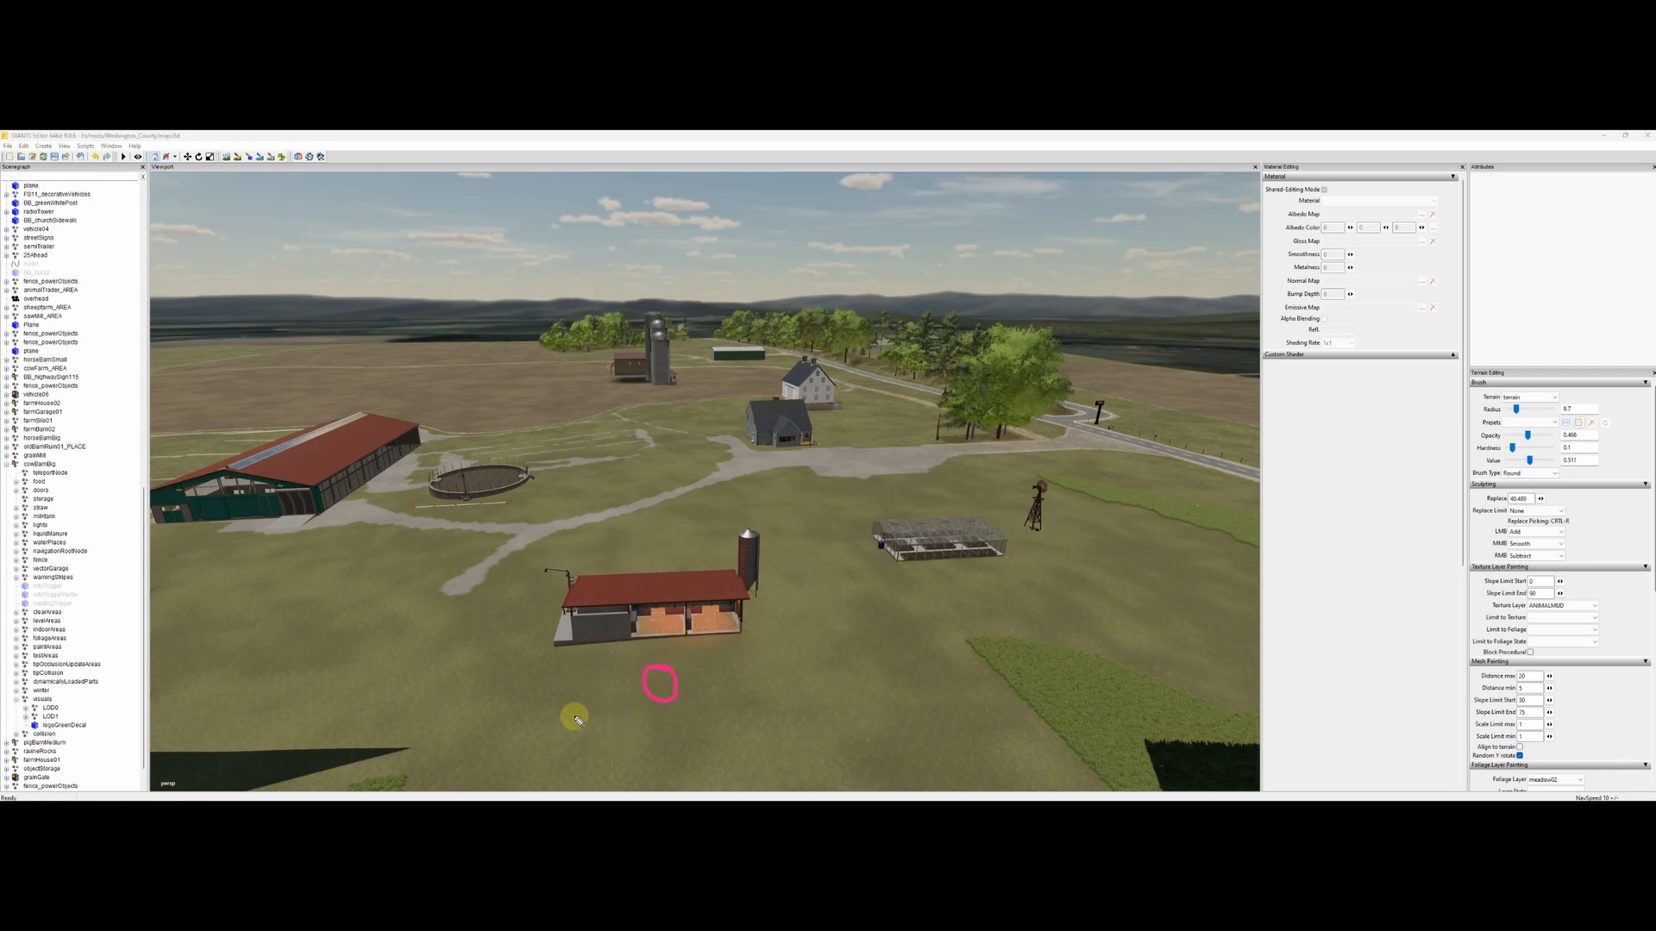
{"action": "mouse_move", "coordinate": [658, 700]}
{"action": "left_mouse_down"}
{"action": "mouse_move", "coordinate": [658, 725]}
{"action": "mouse_move", "coordinate": [675, 709]}
{"action": "mouse_move", "coordinate": [656, 733]}
{"action": "mouse_move", "coordinate": [669, 741]}
{"action": "left_mouse_up"}
{"action": "mouse_move", "coordinate": [623, 668]}
{"action": "left_mouse_down"}
{"action": "mouse_move", "coordinate": [676, 667]}
{"action": "mouse_move", "coordinate": [661, 652]}
{"action": "mouse_move", "coordinate": [671, 669]}
{"action": "left_mouse_up"}
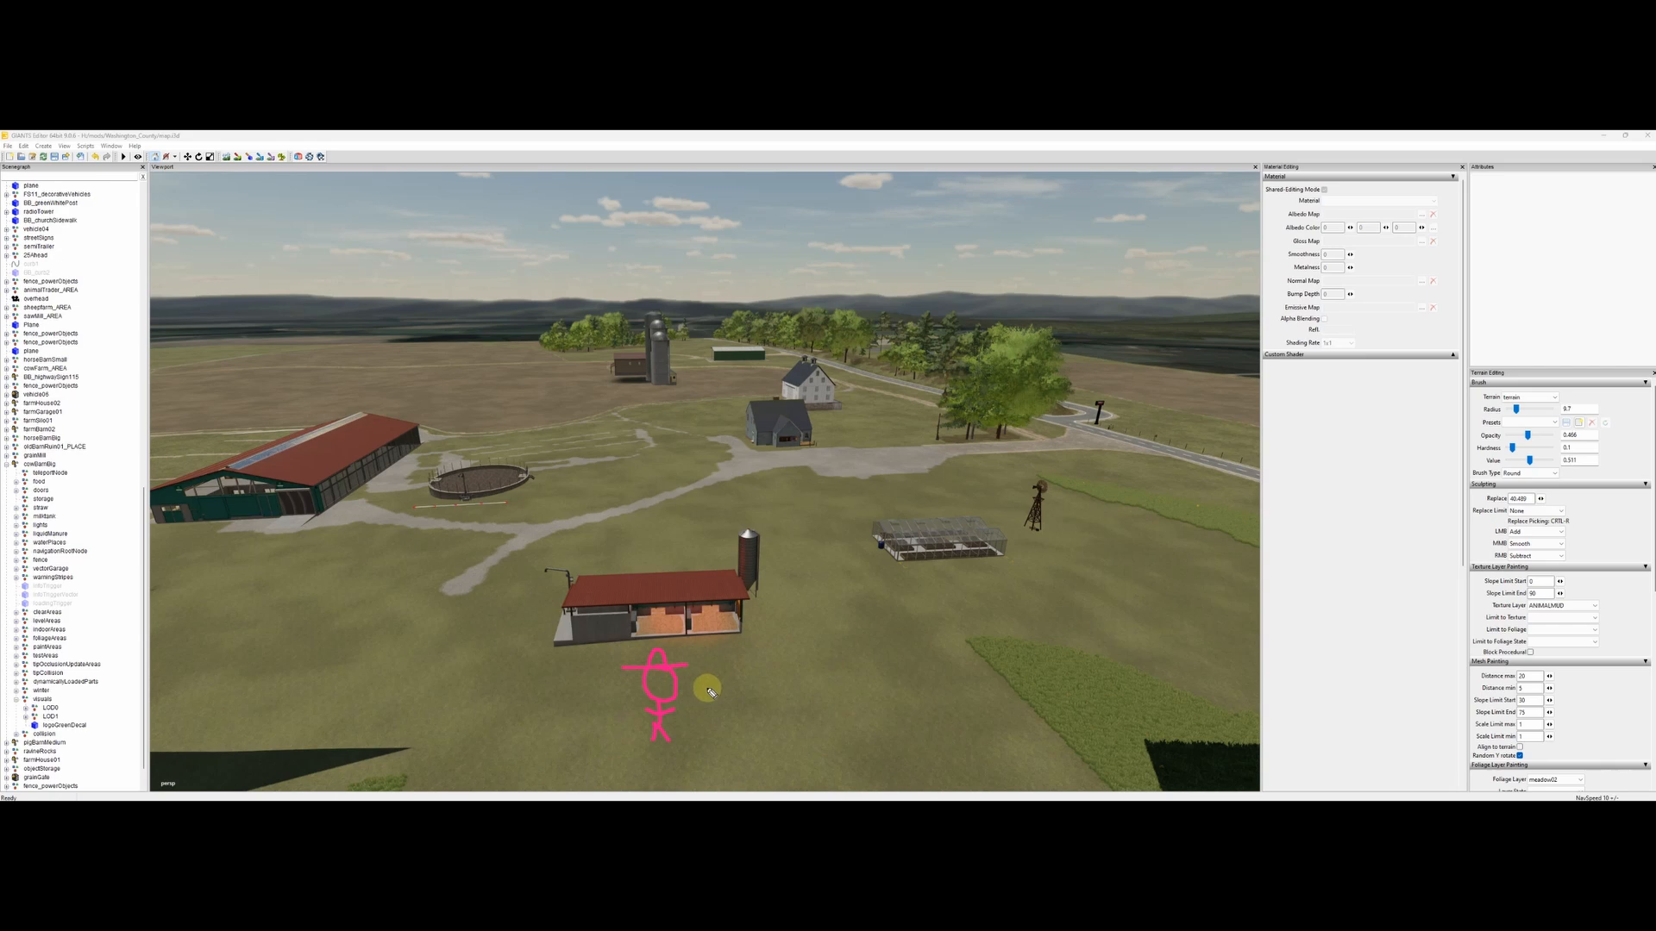
{"action": "left_click_drag", "start_coordinate": [693, 695], "coordinate": [849, 404]}
{"action": "mouse_move", "coordinate": [622, 675]}
{"action": "left_mouse_down"}
{"action": "mouse_move", "coordinate": [534, 366]}
{"action": "mouse_move", "coordinate": [659, 345]}
{"action": "mouse_move", "coordinate": [846, 401]}
{"action": "left_mouse_up"}
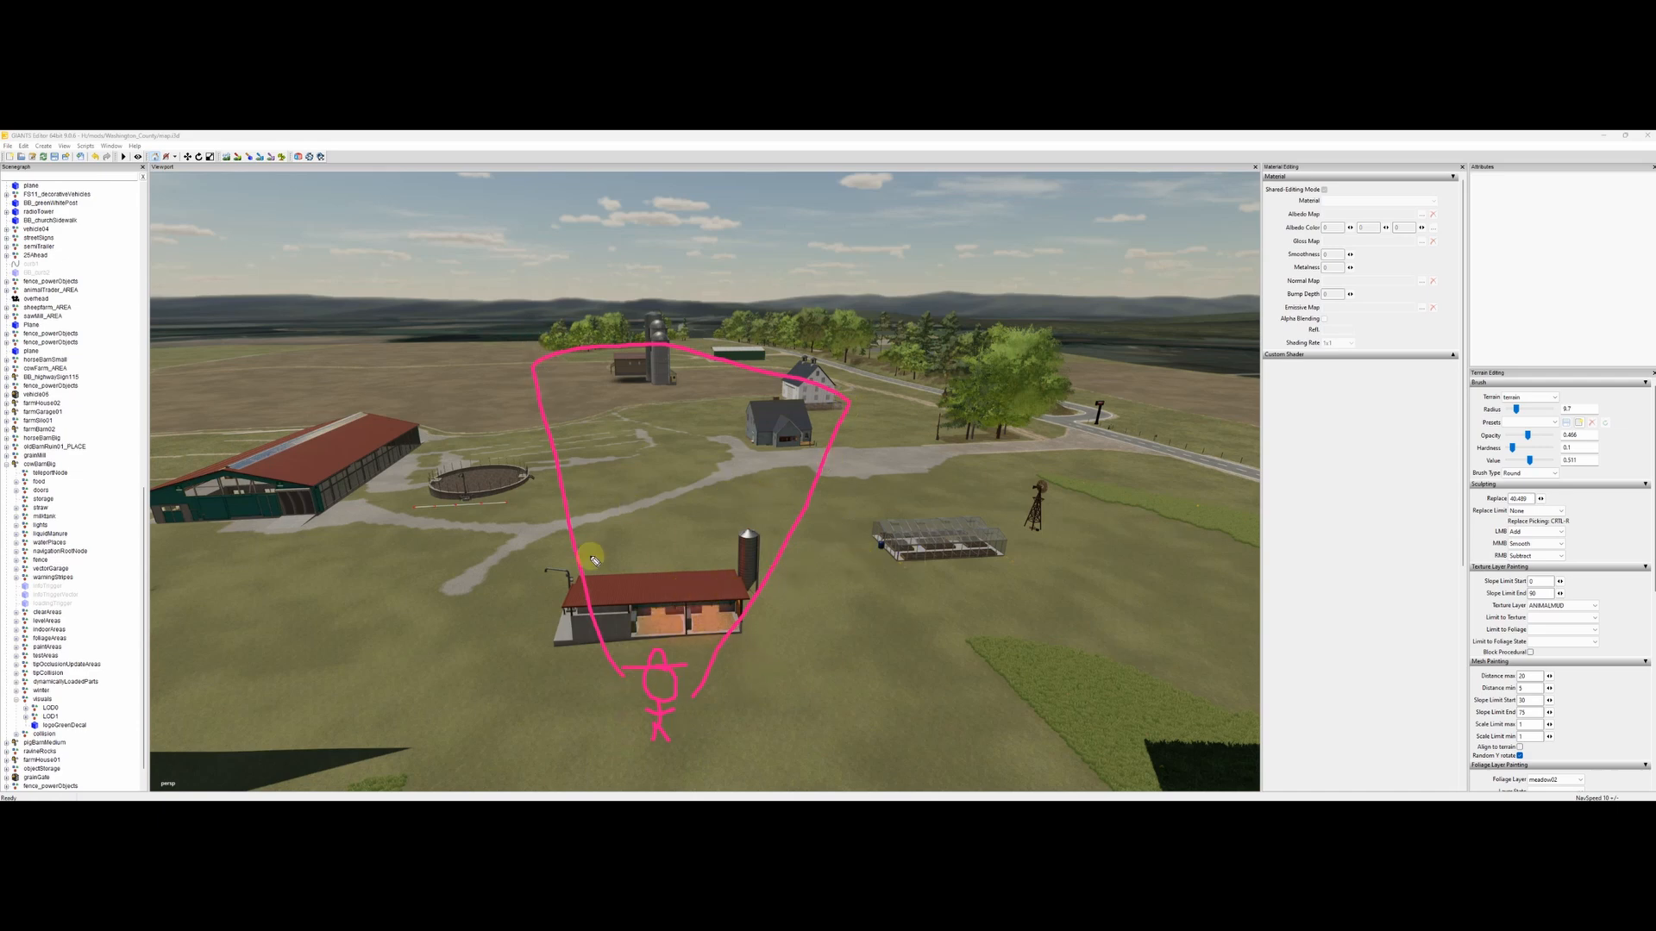
{"action": "mouse_move", "coordinate": [589, 478]}
{"action": "left_mouse_down"}
{"action": "mouse_move", "coordinate": [625, 464]}
{"action": "mouse_move", "coordinate": [736, 489]}
{"action": "mouse_move", "coordinate": [724, 472]}
{"action": "left_mouse_up"}
{"action": "left_click_drag", "start_coordinate": [597, 474], "coordinate": [603, 492]}
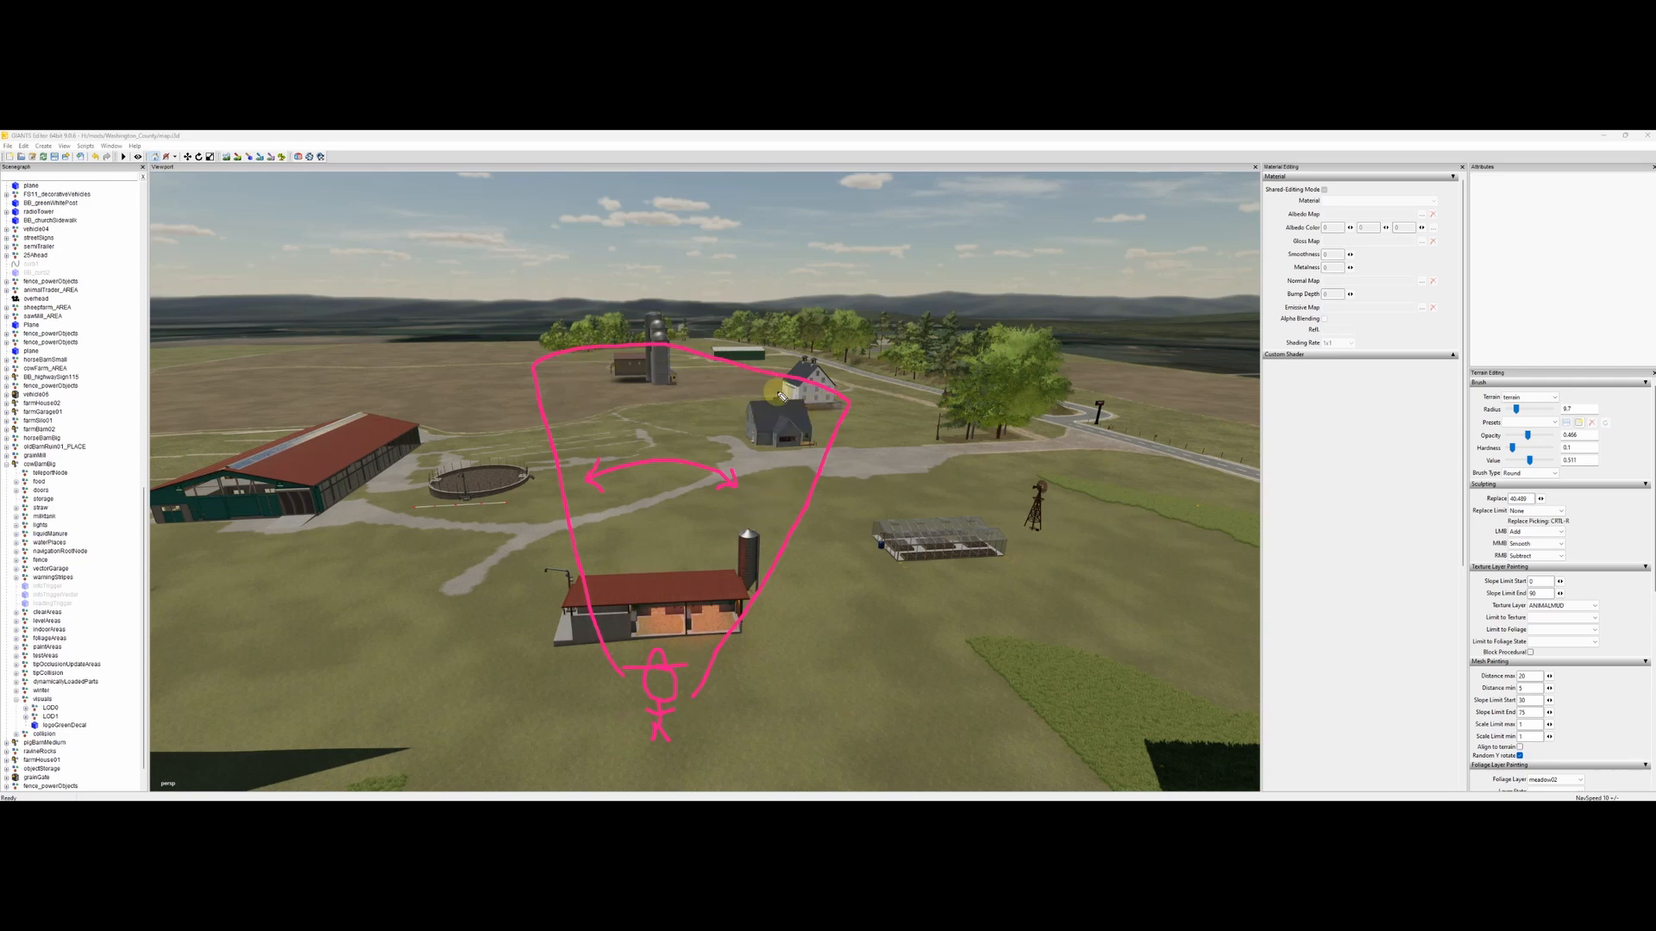
Step: Cross out the greenhouse, large cow barn, round manure pit, windmill and trees outside the annotated view cone
{"action": "mouse_move", "coordinate": [895, 520]}
{"action": "left_mouse_down"}
{"action": "mouse_move", "coordinate": [937, 547]}
{"action": "mouse_move", "coordinate": [909, 546]}
{"action": "left_mouse_up"}
{"action": "mouse_move", "coordinate": [317, 450]}
{"action": "left_mouse_down"}
{"action": "mouse_move", "coordinate": [363, 477]}
{"action": "mouse_move", "coordinate": [322, 493]}
{"action": "left_mouse_up"}
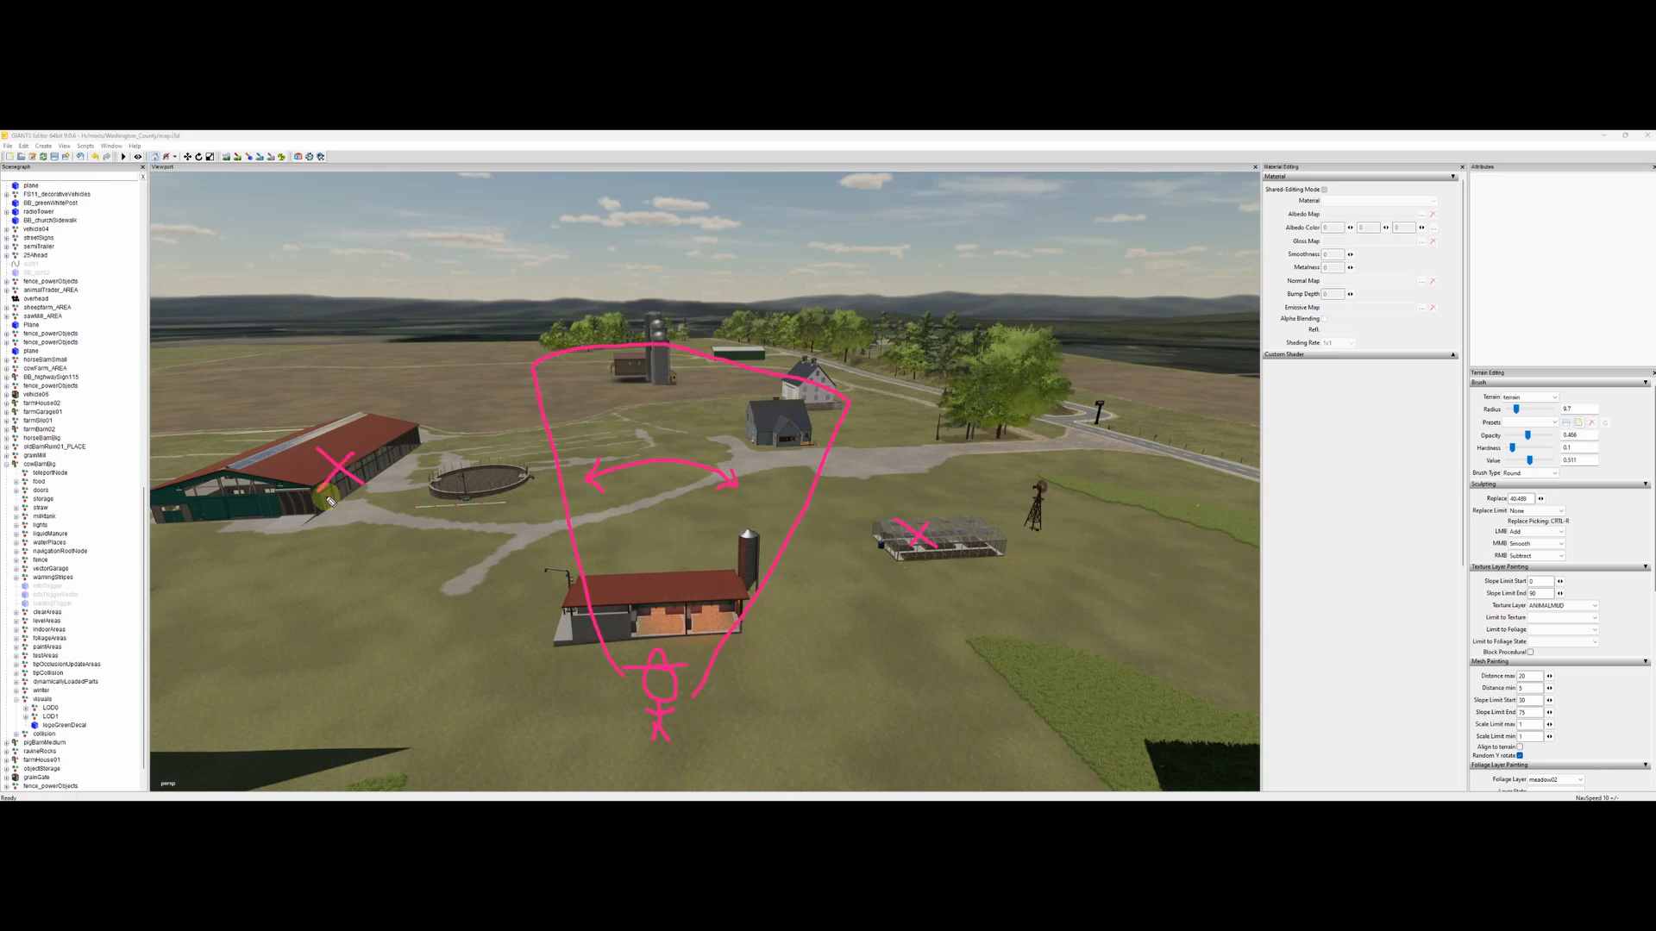
{"action": "mouse_move", "coordinate": [446, 454]}
{"action": "left_mouse_down"}
{"action": "mouse_move", "coordinate": [476, 480]}
{"action": "mouse_move", "coordinate": [445, 500]}
{"action": "left_mouse_up"}
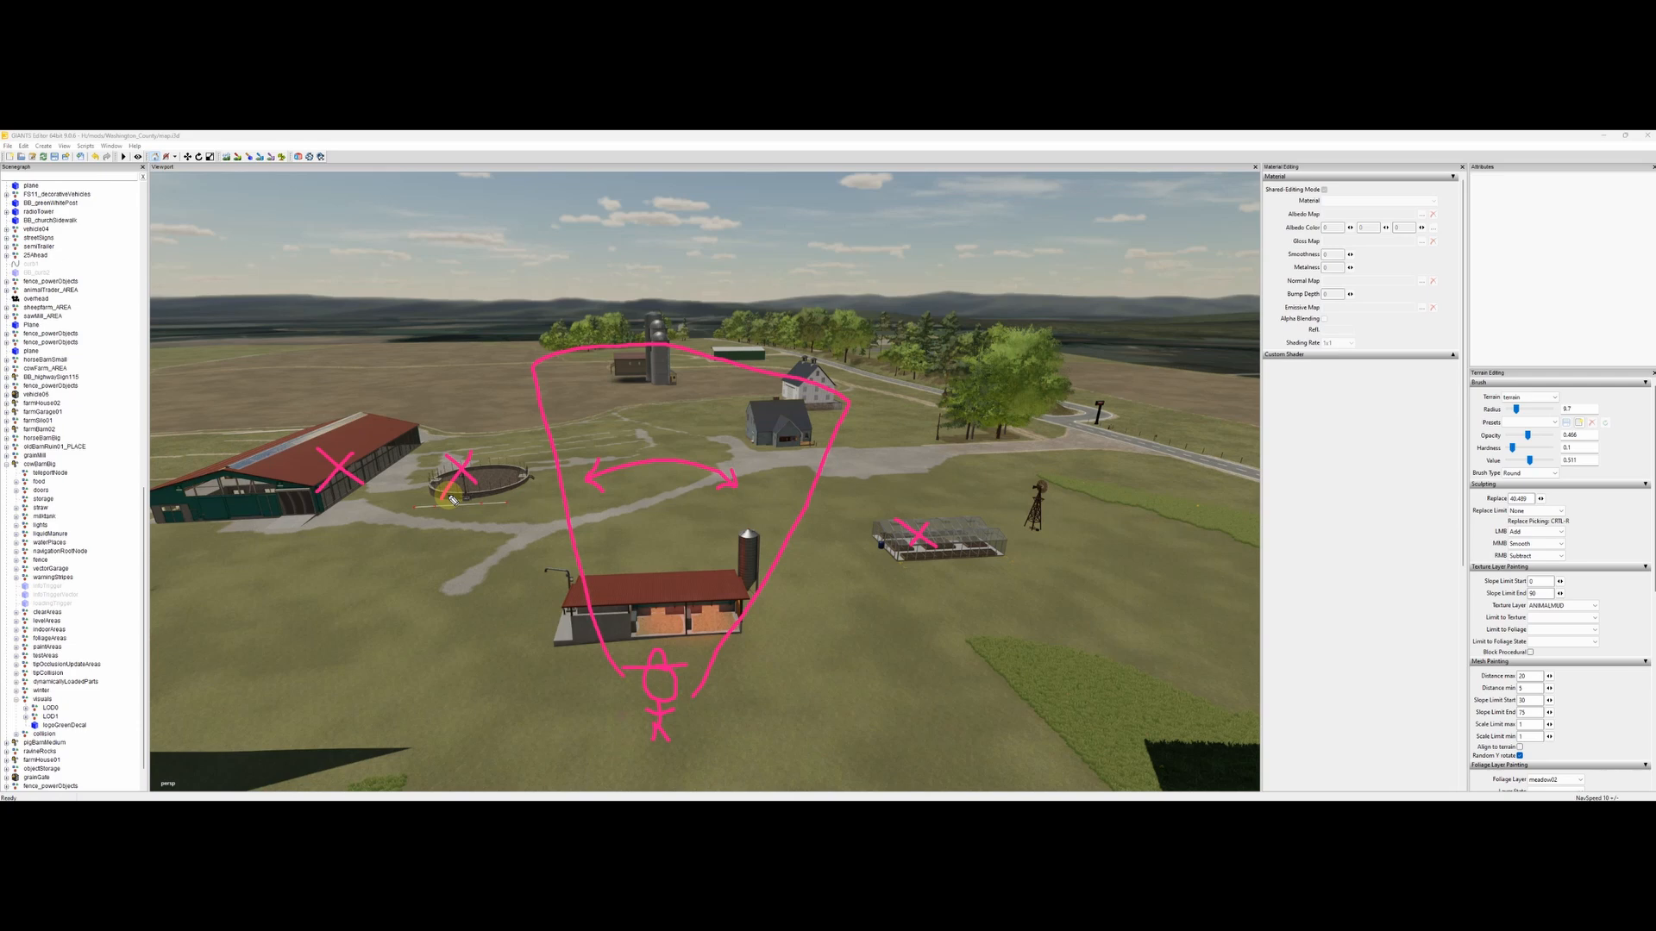
{"action": "left_click_drag", "start_coordinate": [1033, 500], "coordinate": [1043, 526]}
{"action": "mouse_move", "coordinate": [962, 399]}
{"action": "left_mouse_down"}
{"action": "mouse_move", "coordinate": [999, 442]}
{"action": "mouse_move", "coordinate": [987, 413]}
{"action": "left_mouse_up"}
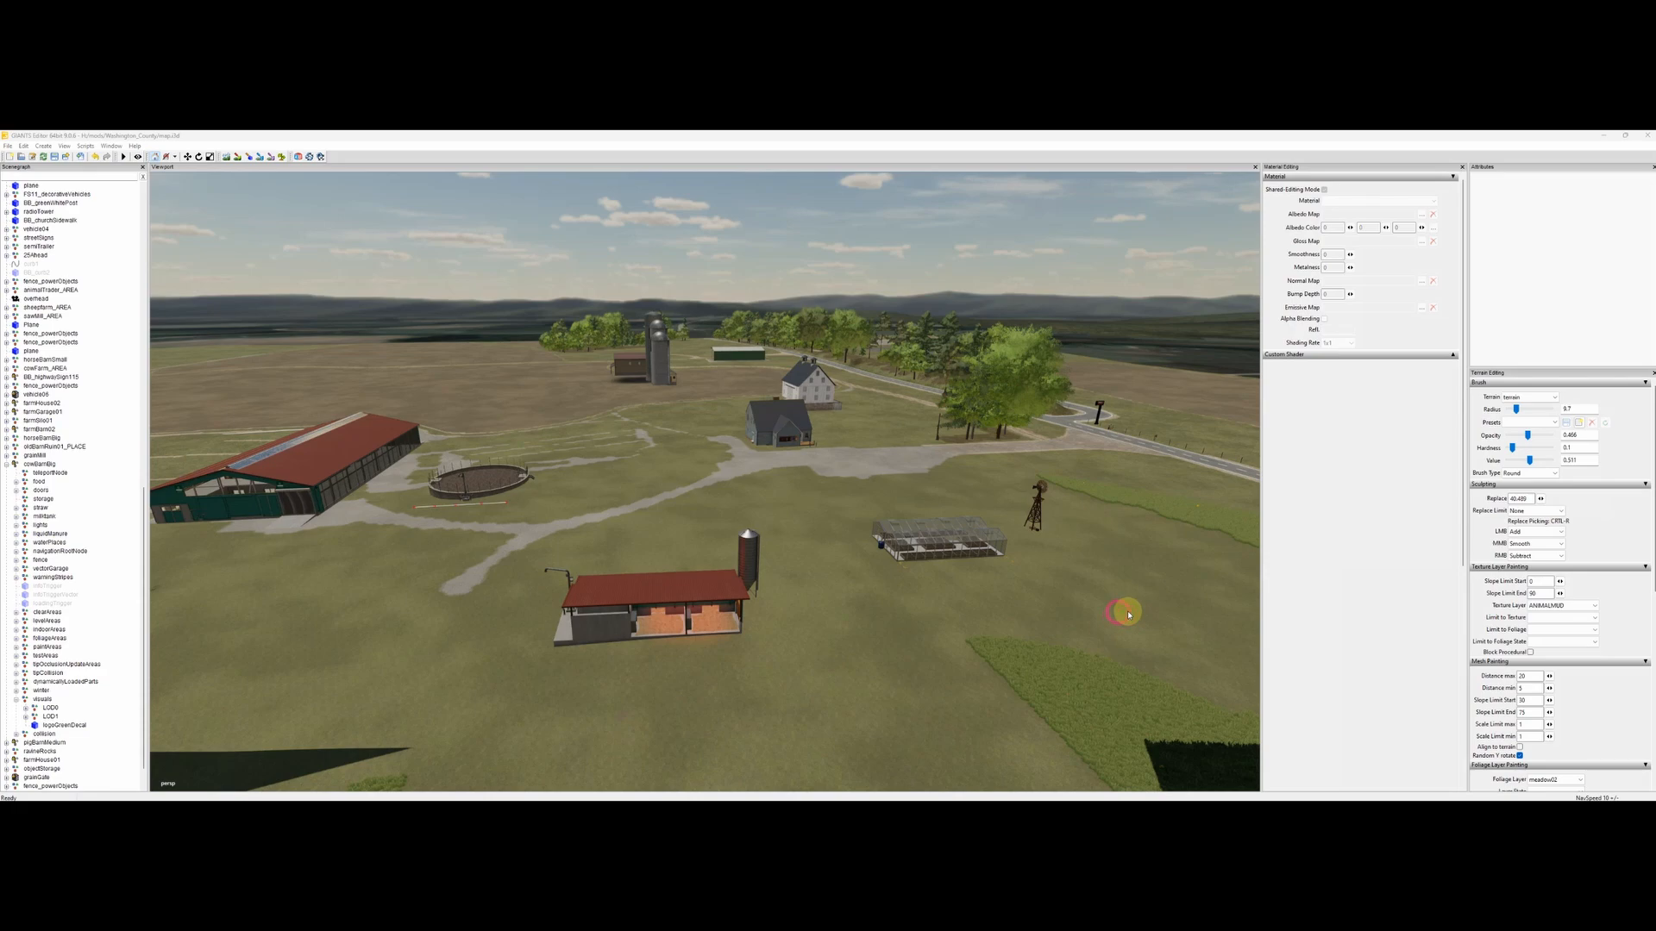
Step: View the grey farmhouse from ground level to examine how it blocks the objects behind it
{"action": "left_click_drag", "start_coordinate": [924, 598], "coordinate": [870, 593], "text": "alt"}
{"action": "scroll", "coordinate": [870, 584], "scroll_direction": "up", "scroll_amount": 5}
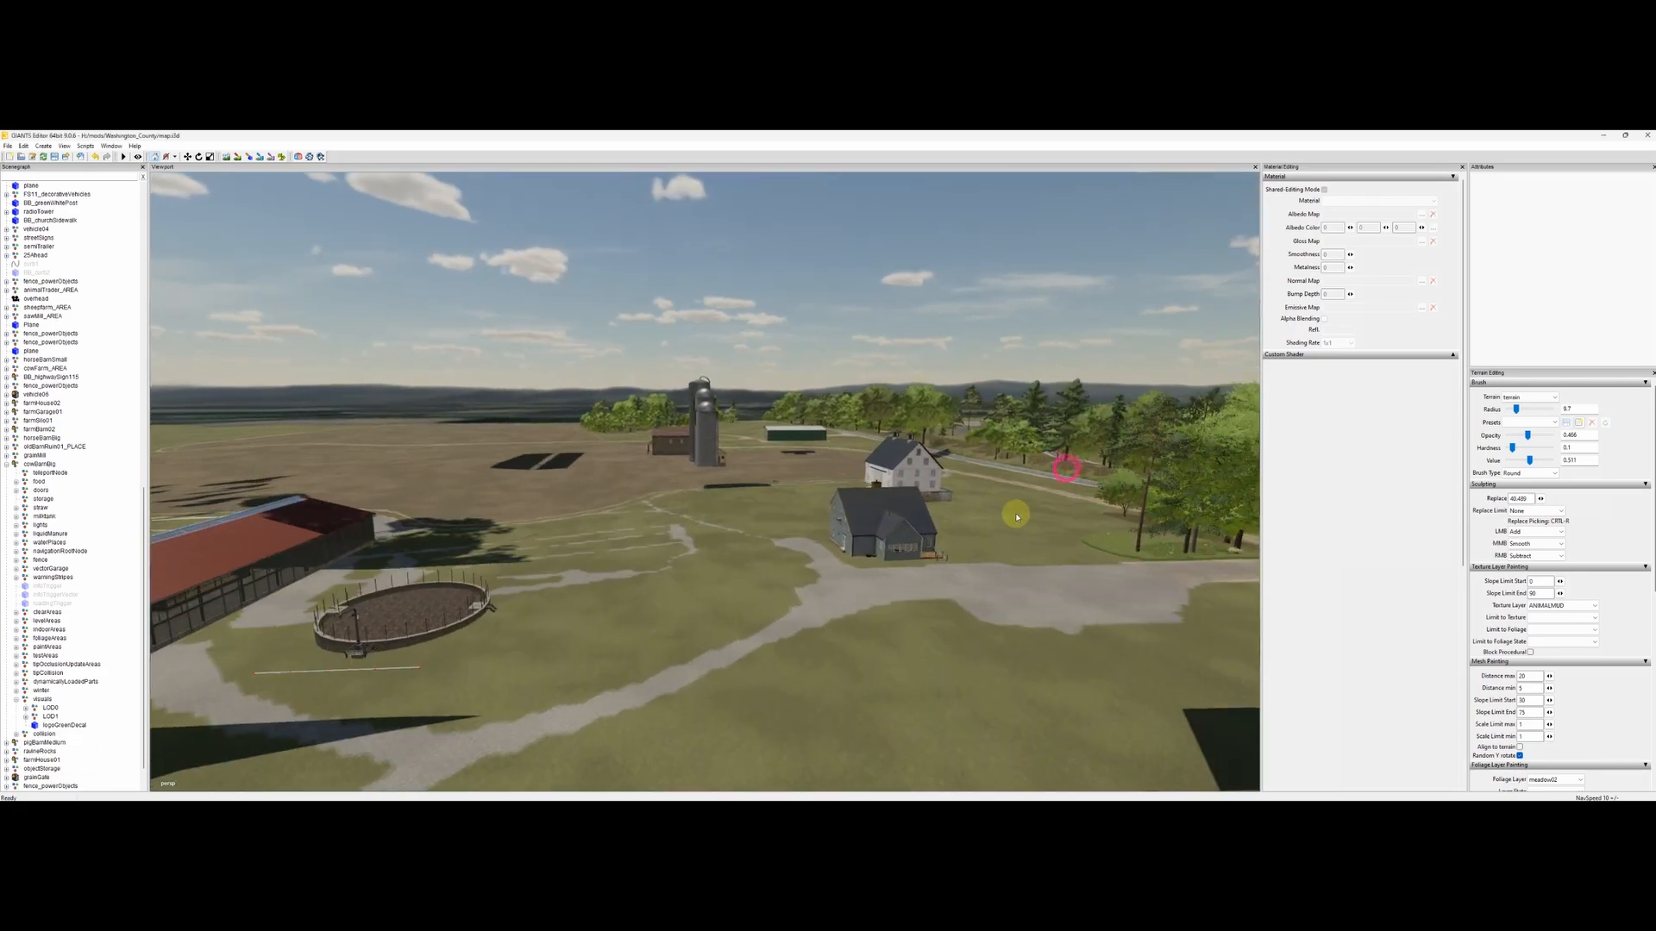
{"action": "middle_click_drag", "start_coordinate": [887, 517], "coordinate": [876, 638], "text": "alt"}
{"action": "right_click_drag", "start_coordinate": [815, 666], "coordinate": [872, 602], "text": "alt"}
{"action": "middle_click_drag", "start_coordinate": [873, 602], "coordinate": [826, 513], "text": "alt"}
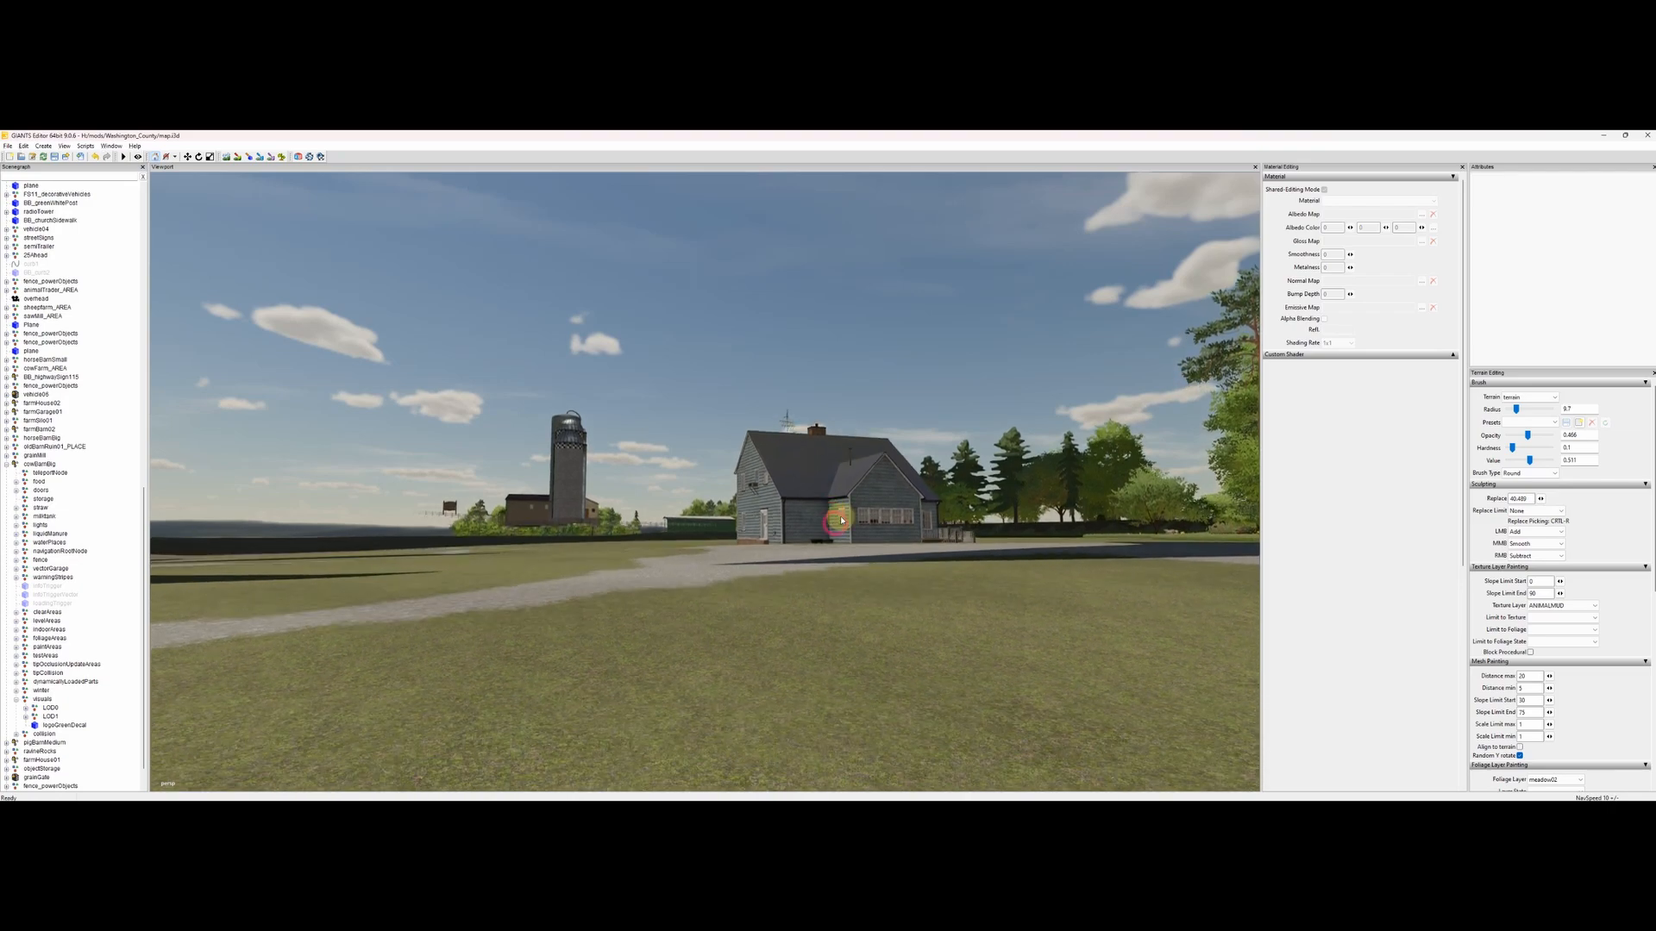
{"action": "mouse_move", "coordinate": [825, 502]}
{"action": "middle_mouse_down", "text": "alt"}
{"action": "mouse_move", "coordinate": [820, 615]}
{"action": "mouse_move", "coordinate": [826, 515]}
{"action": "middle_mouse_up", "text": "alt"}
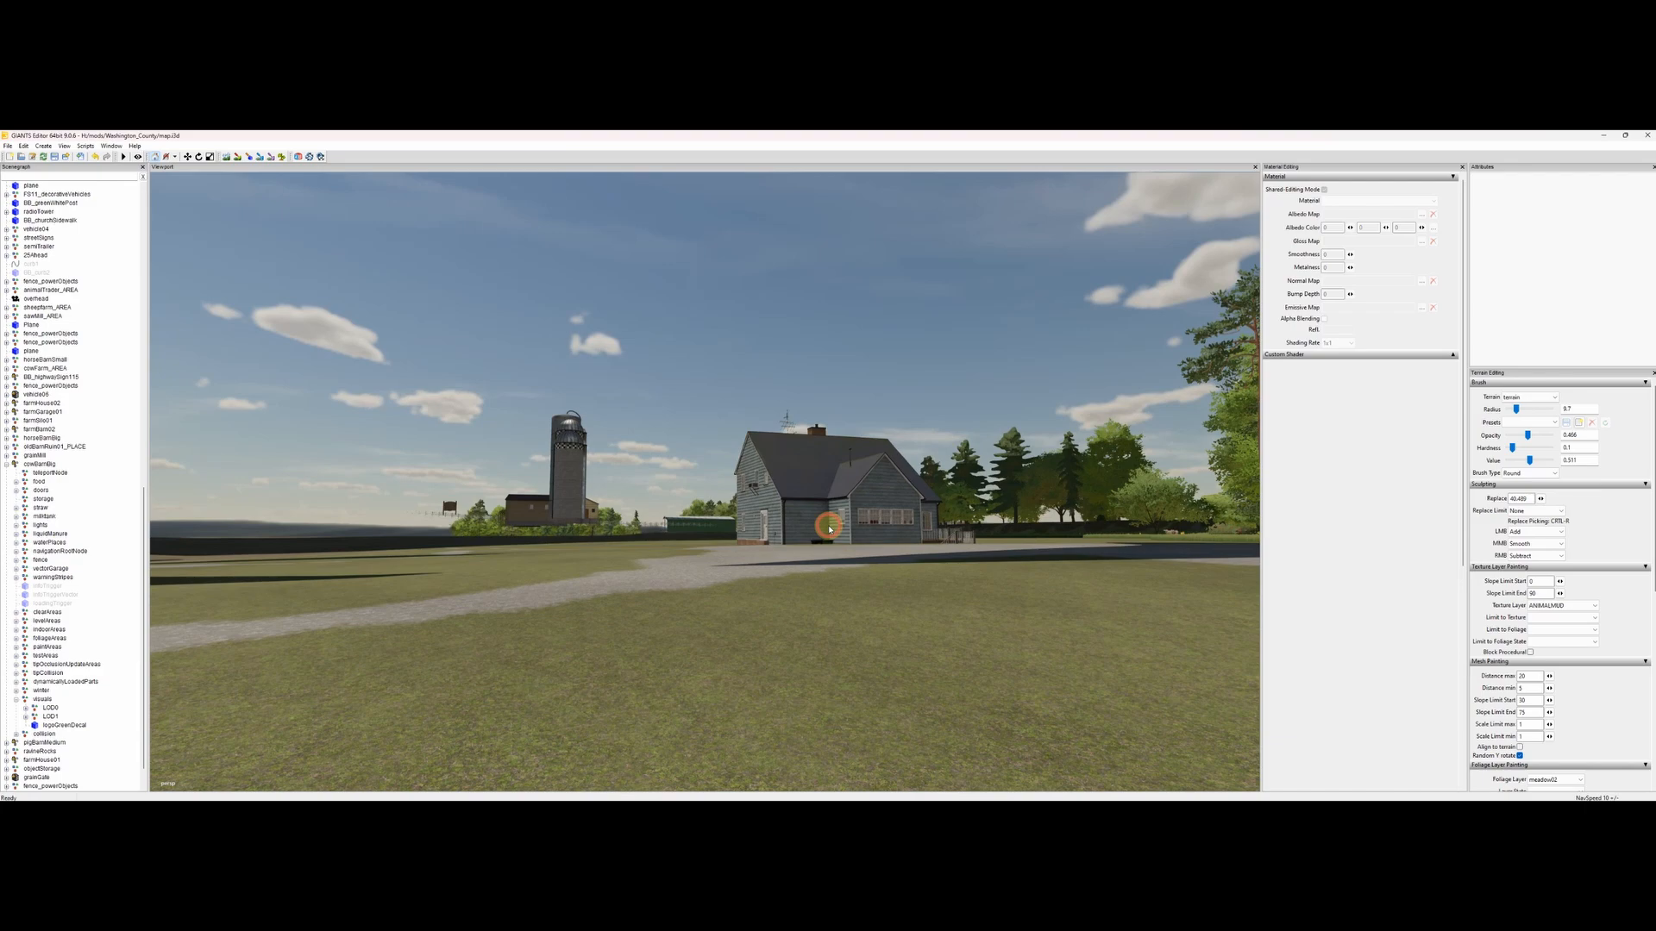
{"action": "mouse_move", "coordinate": [861, 474]}
{"action": "middle_mouse_down", "text": "alt"}
{"action": "mouse_move", "coordinate": [859, 559]}
{"action": "mouse_move", "coordinate": [880, 488]}
{"action": "middle_mouse_up", "text": "alt"}
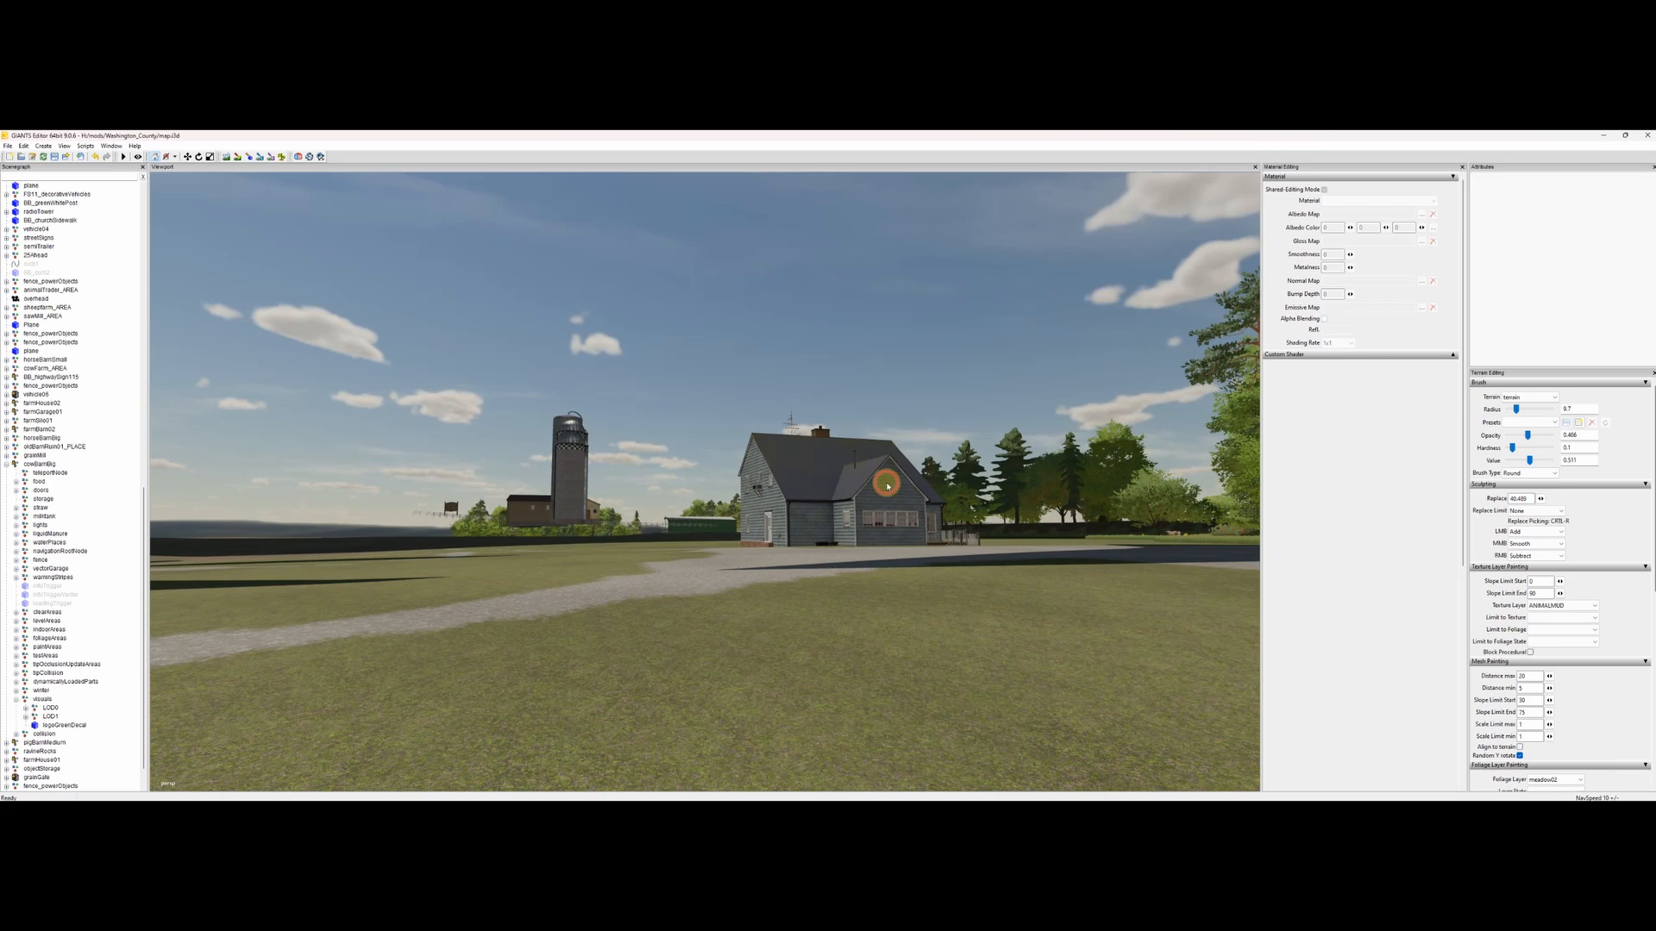
{"action": "left_click", "coordinate": [882, 481]}
{"action": "left_click", "coordinate": [843, 483]}
{"action": "left_click", "coordinate": [841, 405]}
{"action": "left_click", "coordinate": [825, 409]}
{"action": "left_click", "coordinate": [907, 490]}
{"action": "left_click", "coordinate": [912, 466]}
{"action": "mouse_move", "coordinate": [907, 468]}
{"action": "middle_mouse_down", "text": "alt"}
{"action": "mouse_move", "coordinate": [905, 528]}
{"action": "mouse_move", "coordinate": [880, 543]}
{"action": "mouse_move", "coordinate": [894, 474]}
{"action": "middle_mouse_up", "text": "alt"}
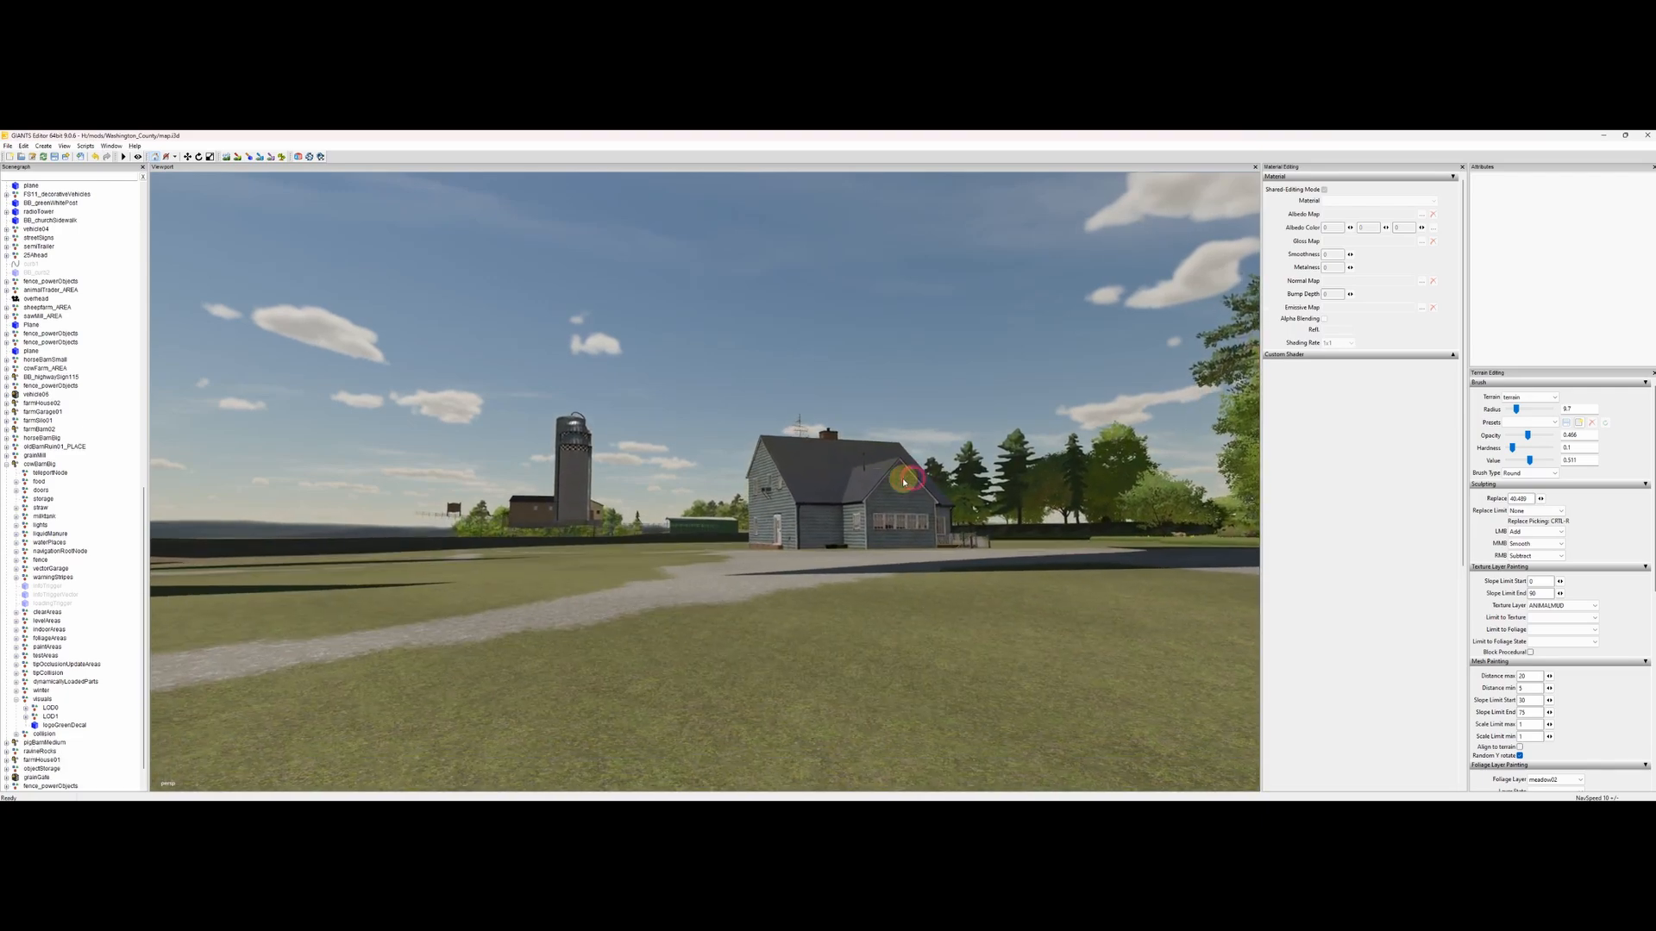
Step: Select the animalTraderStable01 building near the silos, expand its node and select its occluderMesh
{"action": "left_click", "coordinate": [873, 518]}
{"action": "middle_click_drag", "start_coordinate": [735, 660], "coordinate": [917, 561], "text": "alt"}
{"action": "left_click", "coordinate": [833, 564]}
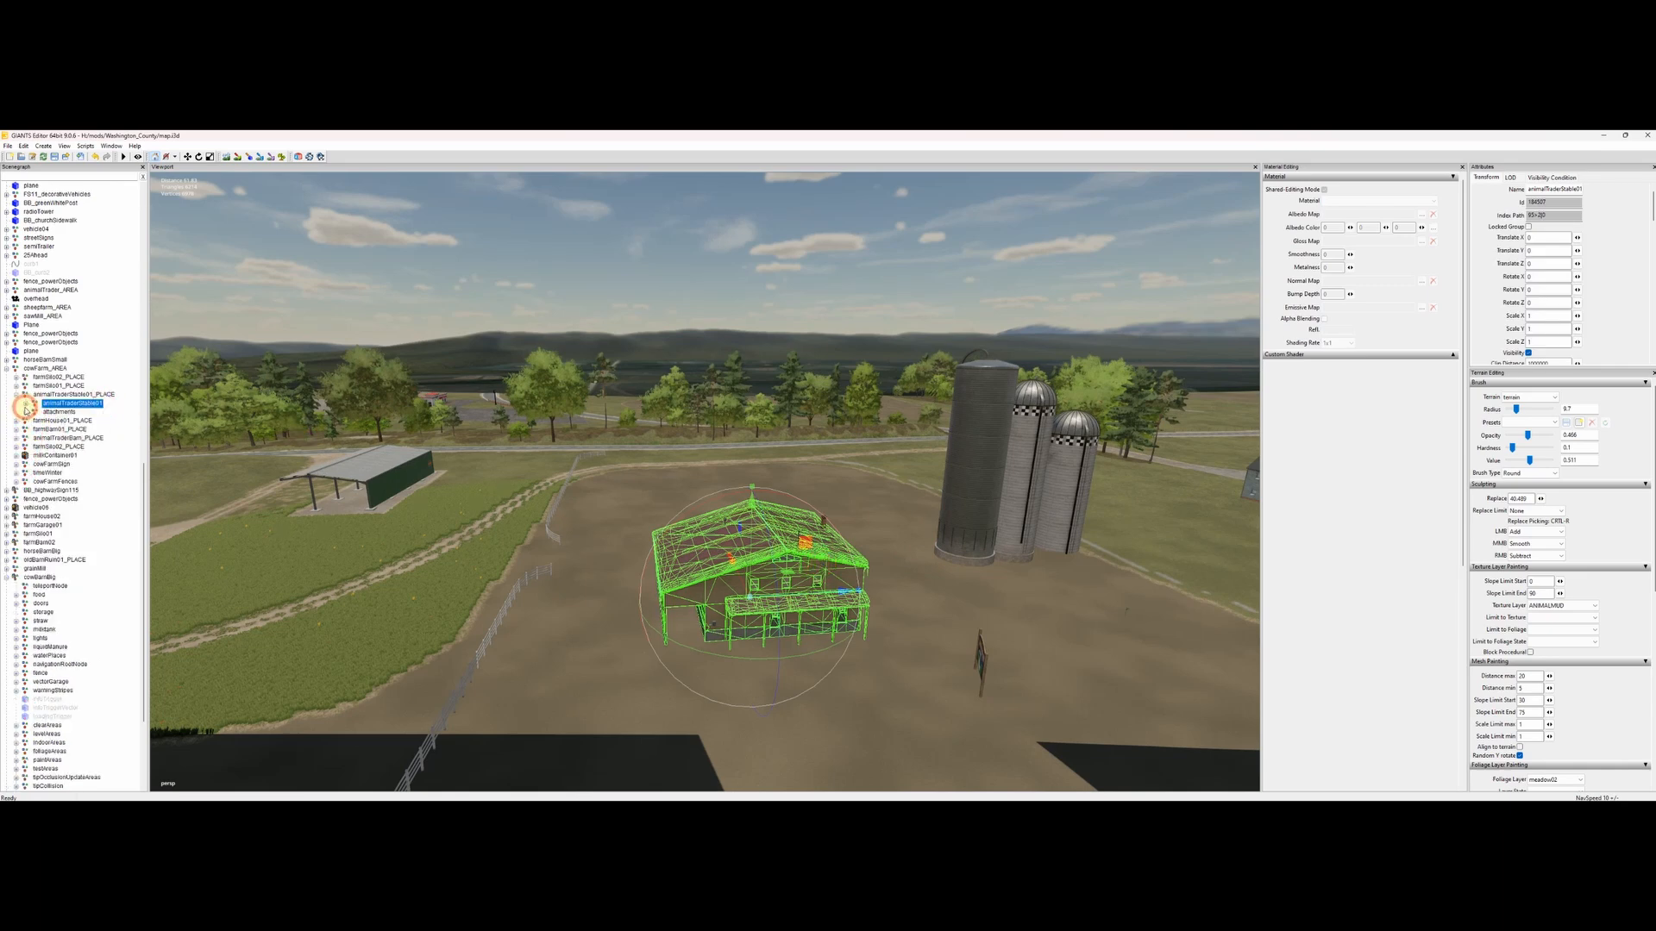
{"action": "left_click", "coordinate": [26, 404]}
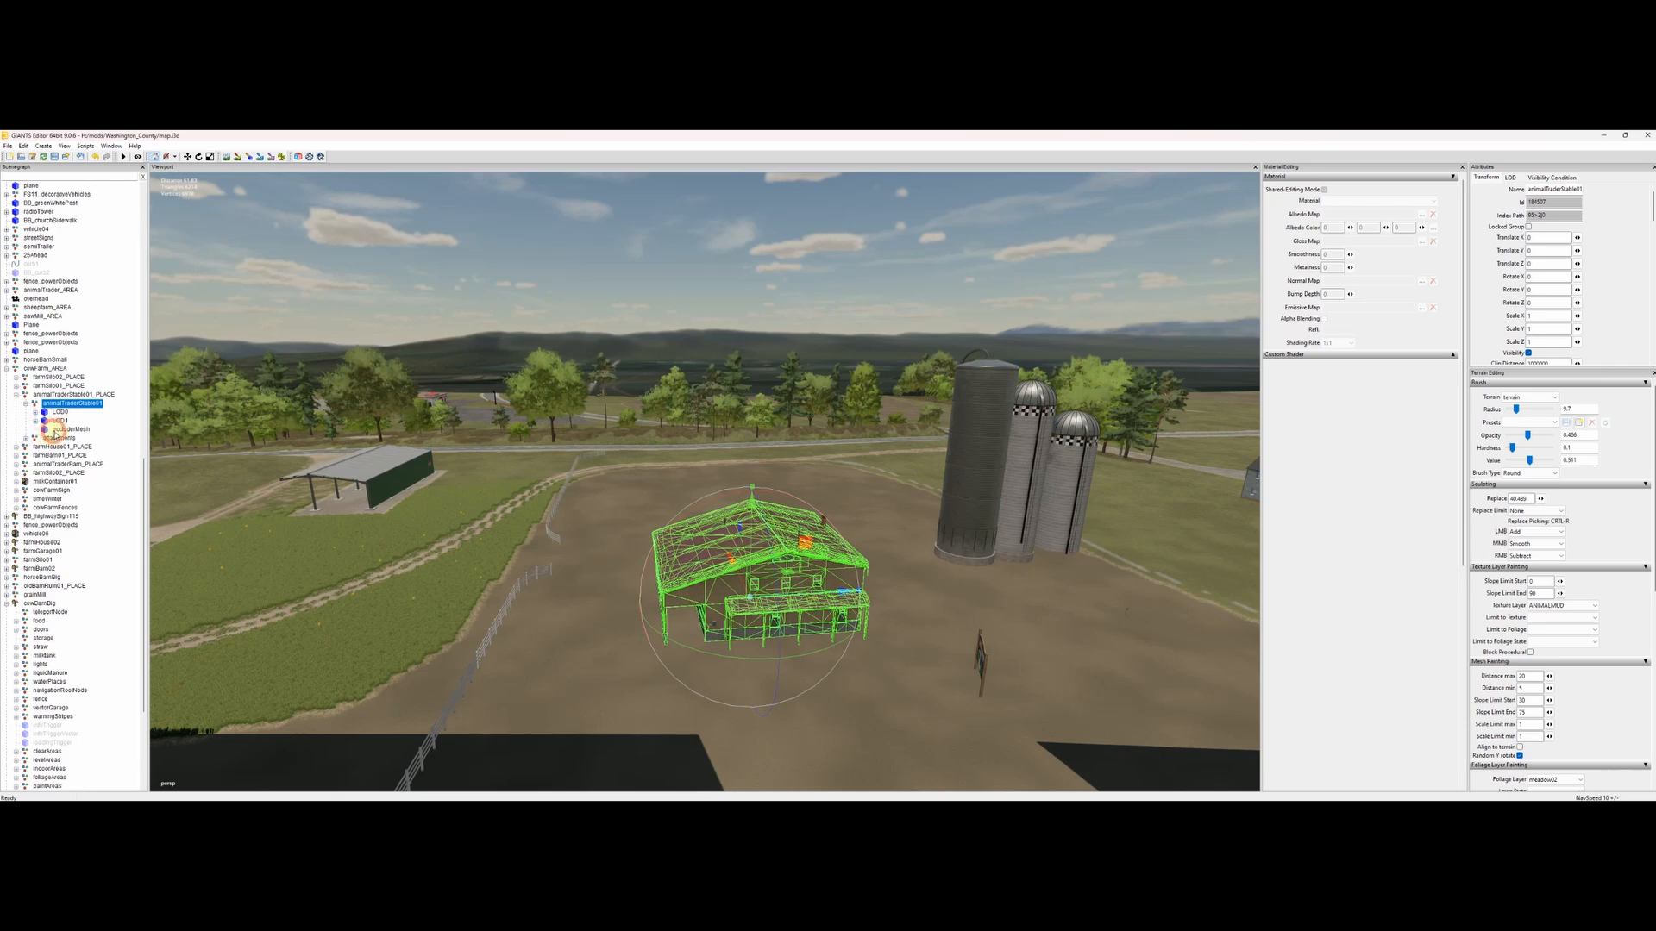
{"action": "left_click", "coordinate": [59, 430]}
Step: Raise the stable's occluderMesh vertically so its wireframe sits above the building
{"action": "left_click_drag", "start_coordinate": [502, 568], "coordinate": [628, 554], "text": "alt"}
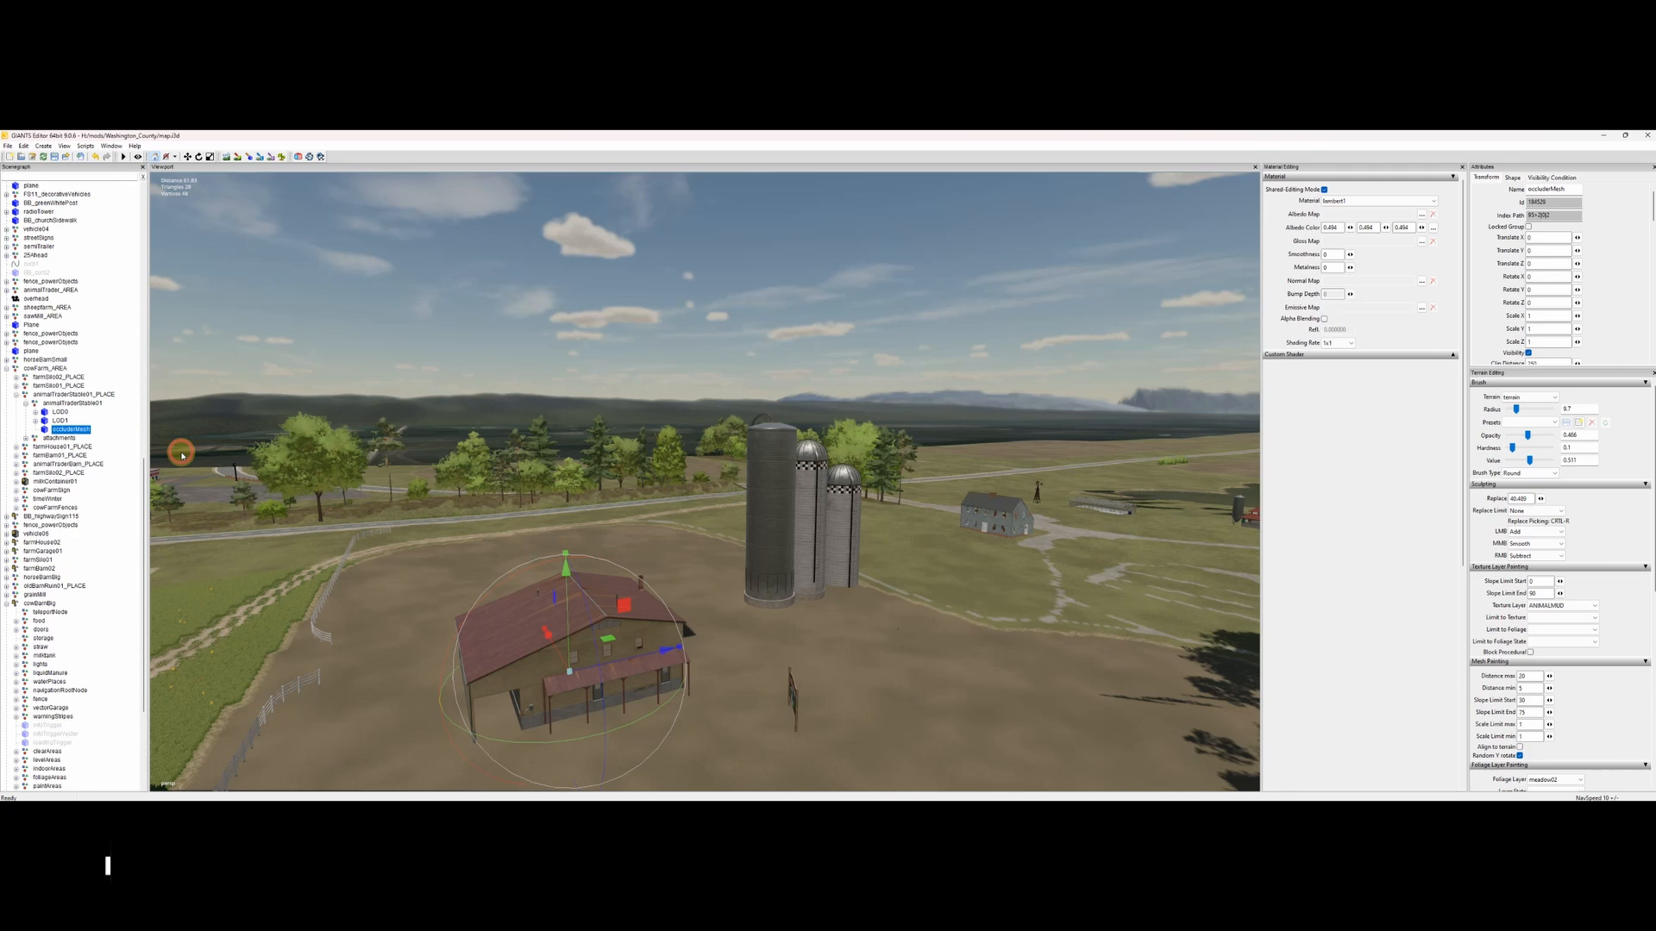
{"action": "middle_click_drag", "start_coordinate": [781, 552], "coordinate": [794, 514], "text": "alt"}
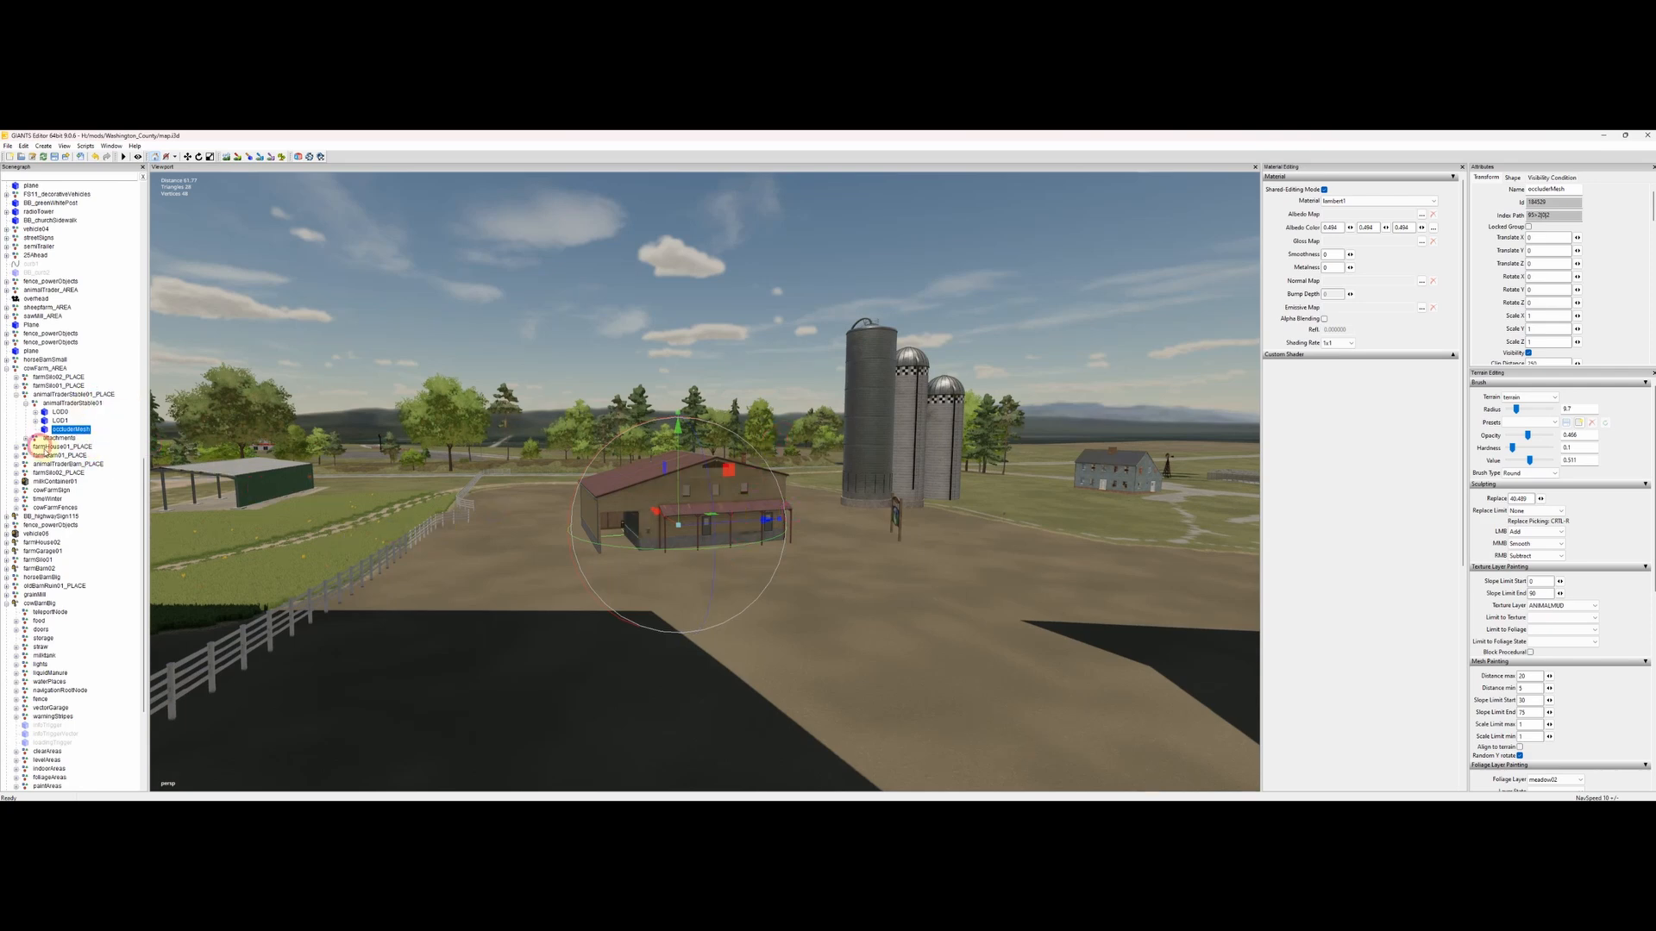
{"action": "left_click", "coordinate": [665, 468]}
{"action": "mouse_move", "coordinate": [898, 625]}
{"action": "middle_mouse_down", "text": "alt"}
{"action": "mouse_move", "coordinate": [906, 635]}
{"action": "mouse_move", "coordinate": [899, 618]}
{"action": "middle_mouse_up", "text": "alt"}
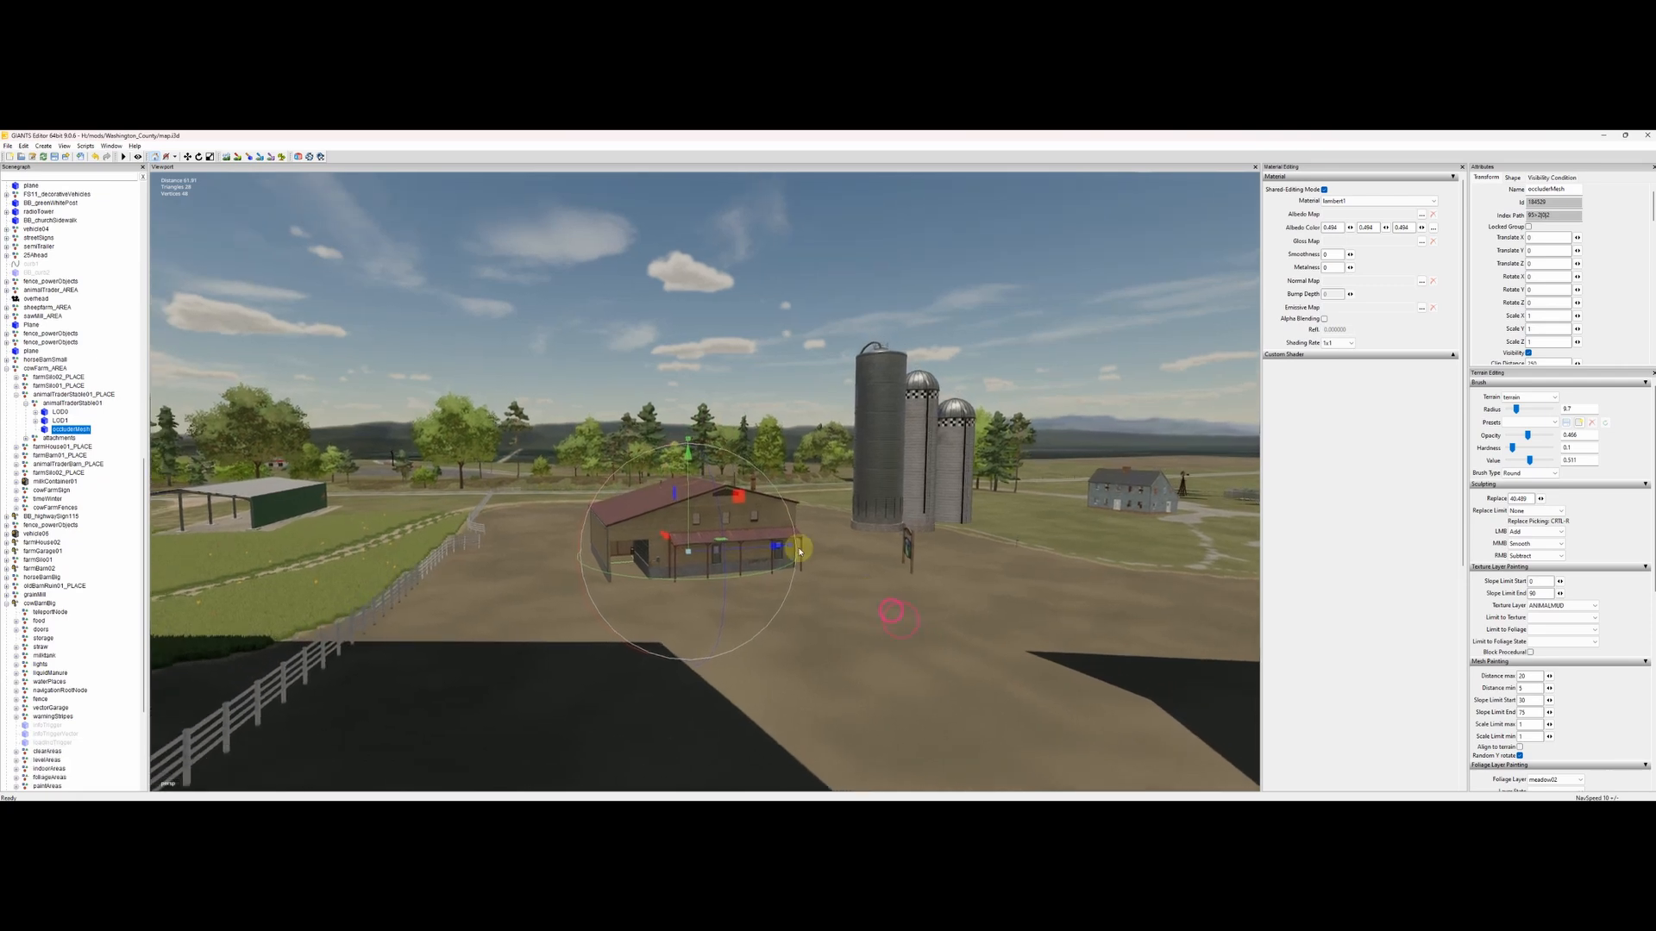
{"action": "left_click", "coordinate": [718, 436]}
{"action": "left_click_drag", "start_coordinate": [688, 478], "coordinate": [682, 424]}
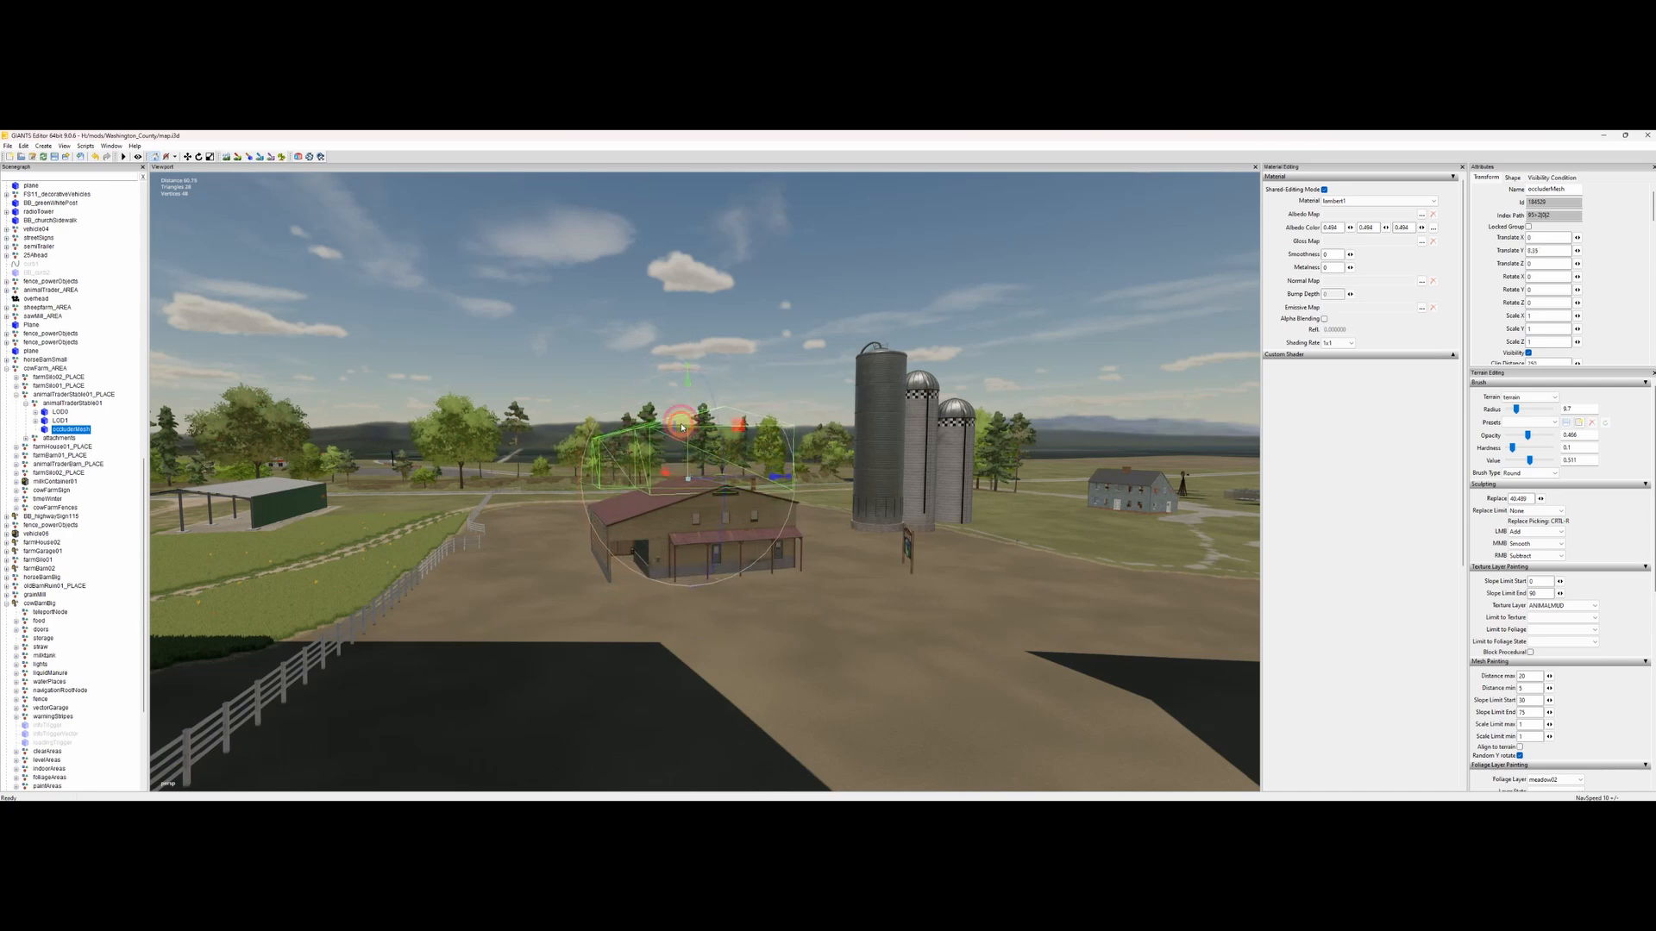
Step: Inspect the raised occluderMesh from closer up and fine-tune its height above the stable roof
{"action": "left_click_drag", "start_coordinate": [687, 551], "coordinate": [721, 544], "text": "alt"}
{"action": "right_click_drag", "start_coordinate": [721, 544], "coordinate": [585, 584], "text": "alt"}
{"action": "middle_click_drag", "start_coordinate": [586, 583], "coordinate": [758, 543], "text": "alt"}
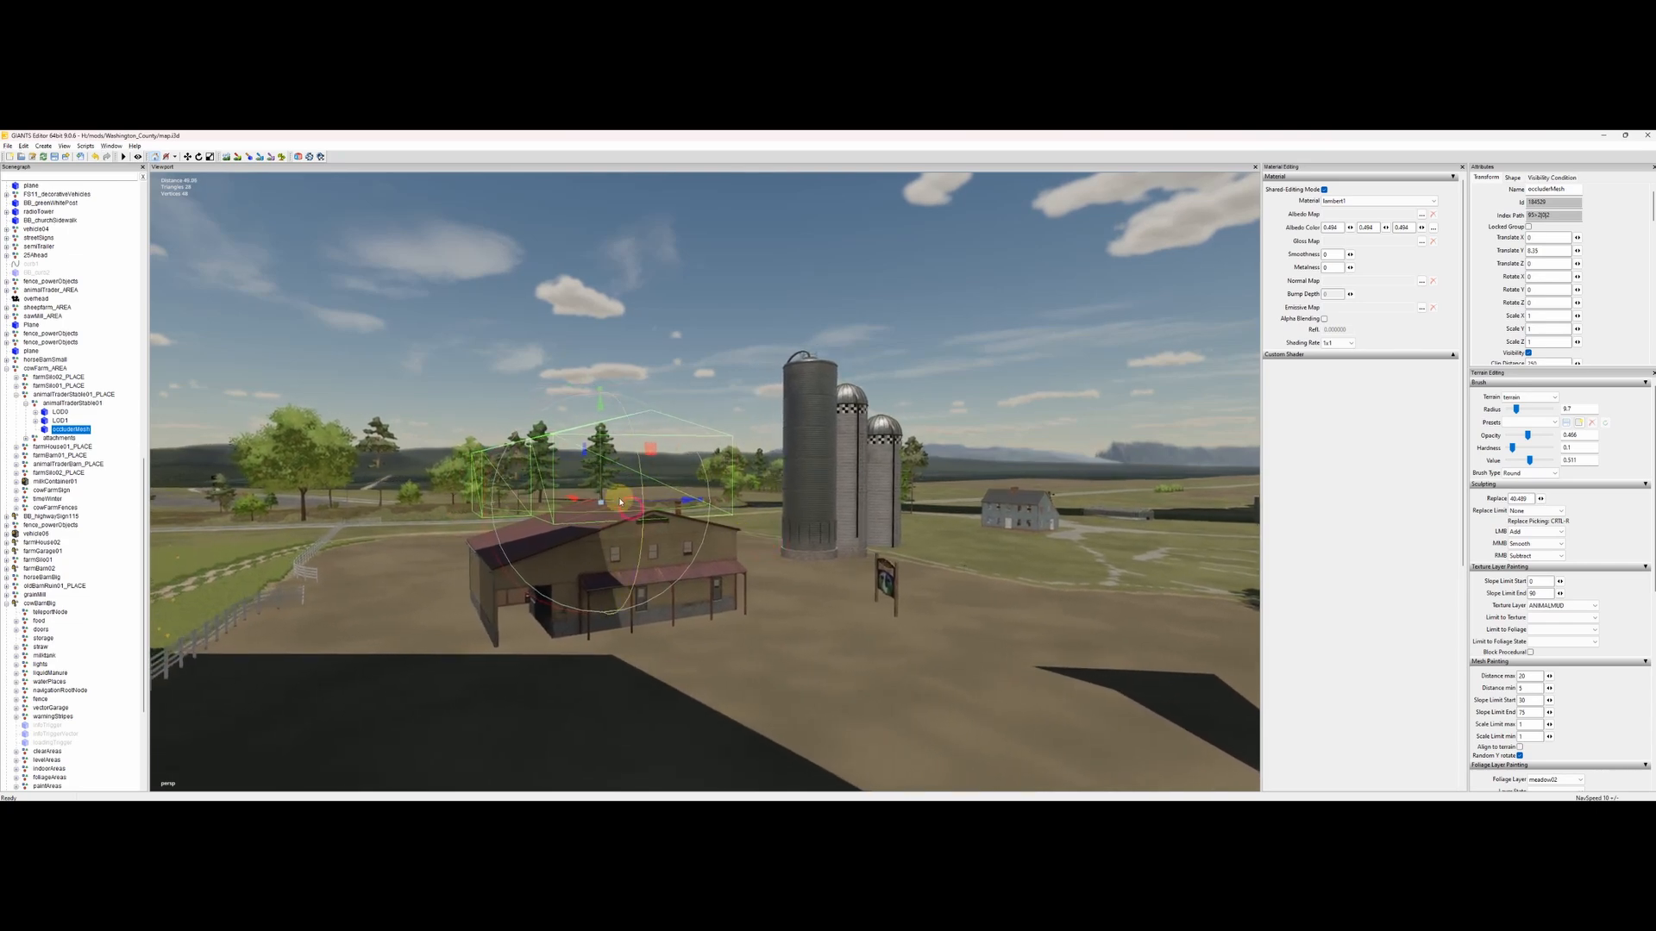
{"action": "left_click_drag", "start_coordinate": [601, 444], "coordinate": [647, 459]}
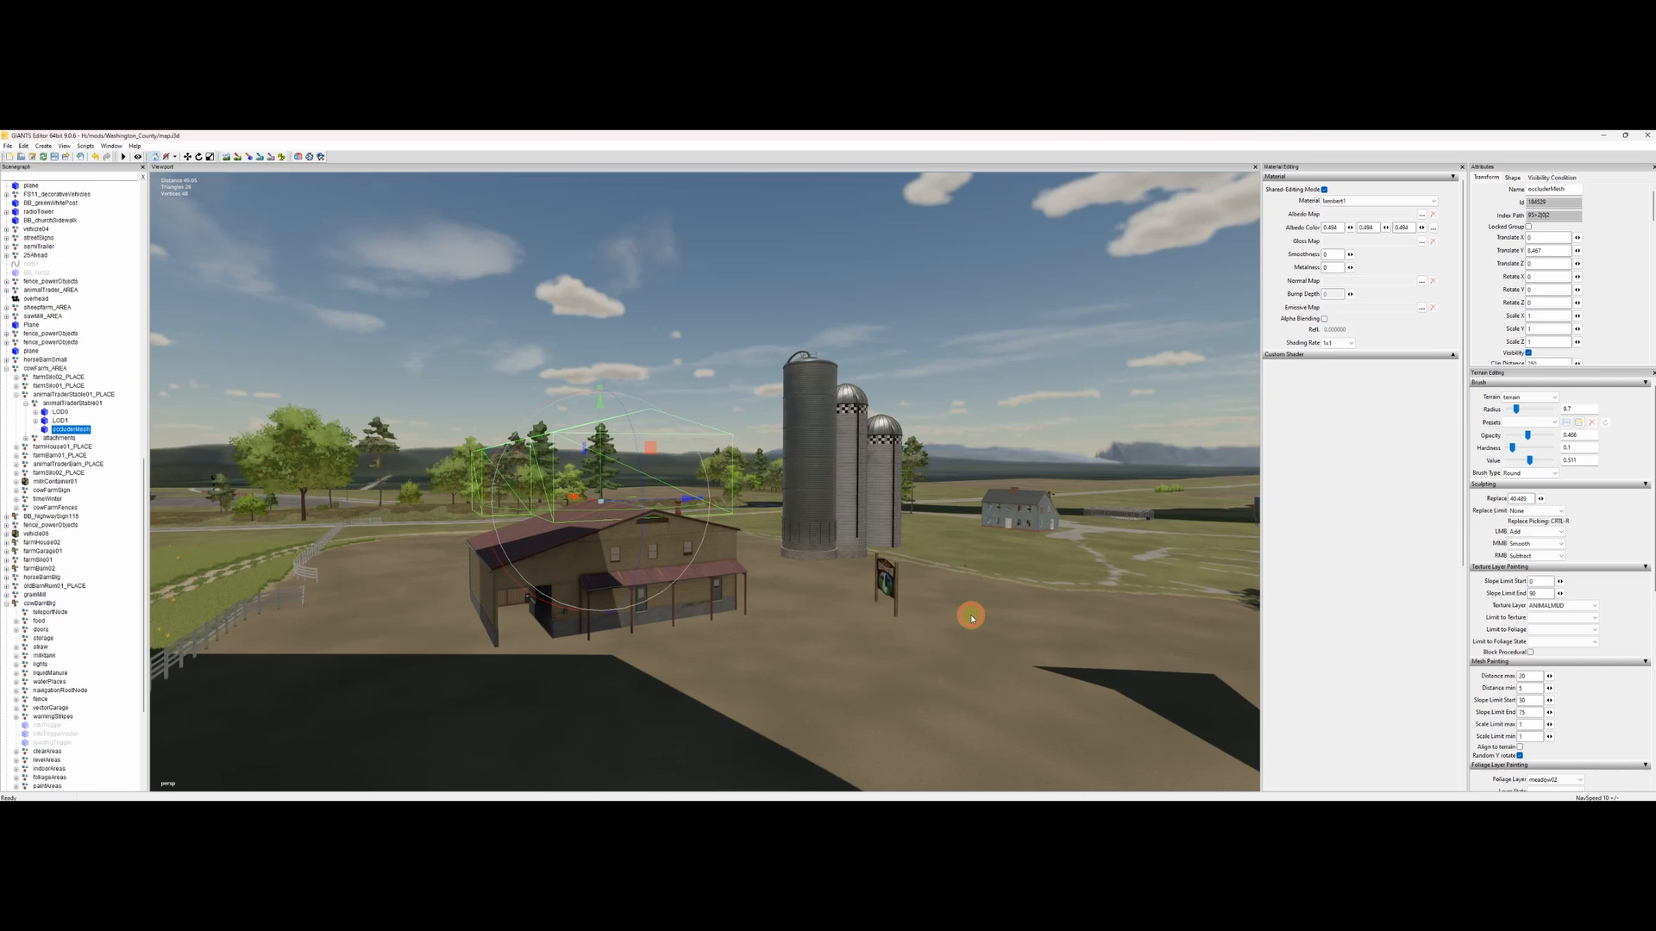
Step: Compare the raised occluderMesh wireframe with the shape of the stable beneath it and the objects behind
{"action": "left_click", "coordinate": [622, 549]}
{"action": "left_click", "coordinate": [636, 411]}
{"action": "left_click", "coordinate": [719, 597]}
{"action": "middle_click", "coordinate": [829, 616]}
{"action": "middle_click_drag", "start_coordinate": [753, 619], "coordinate": [639, 543], "text": "alt"}
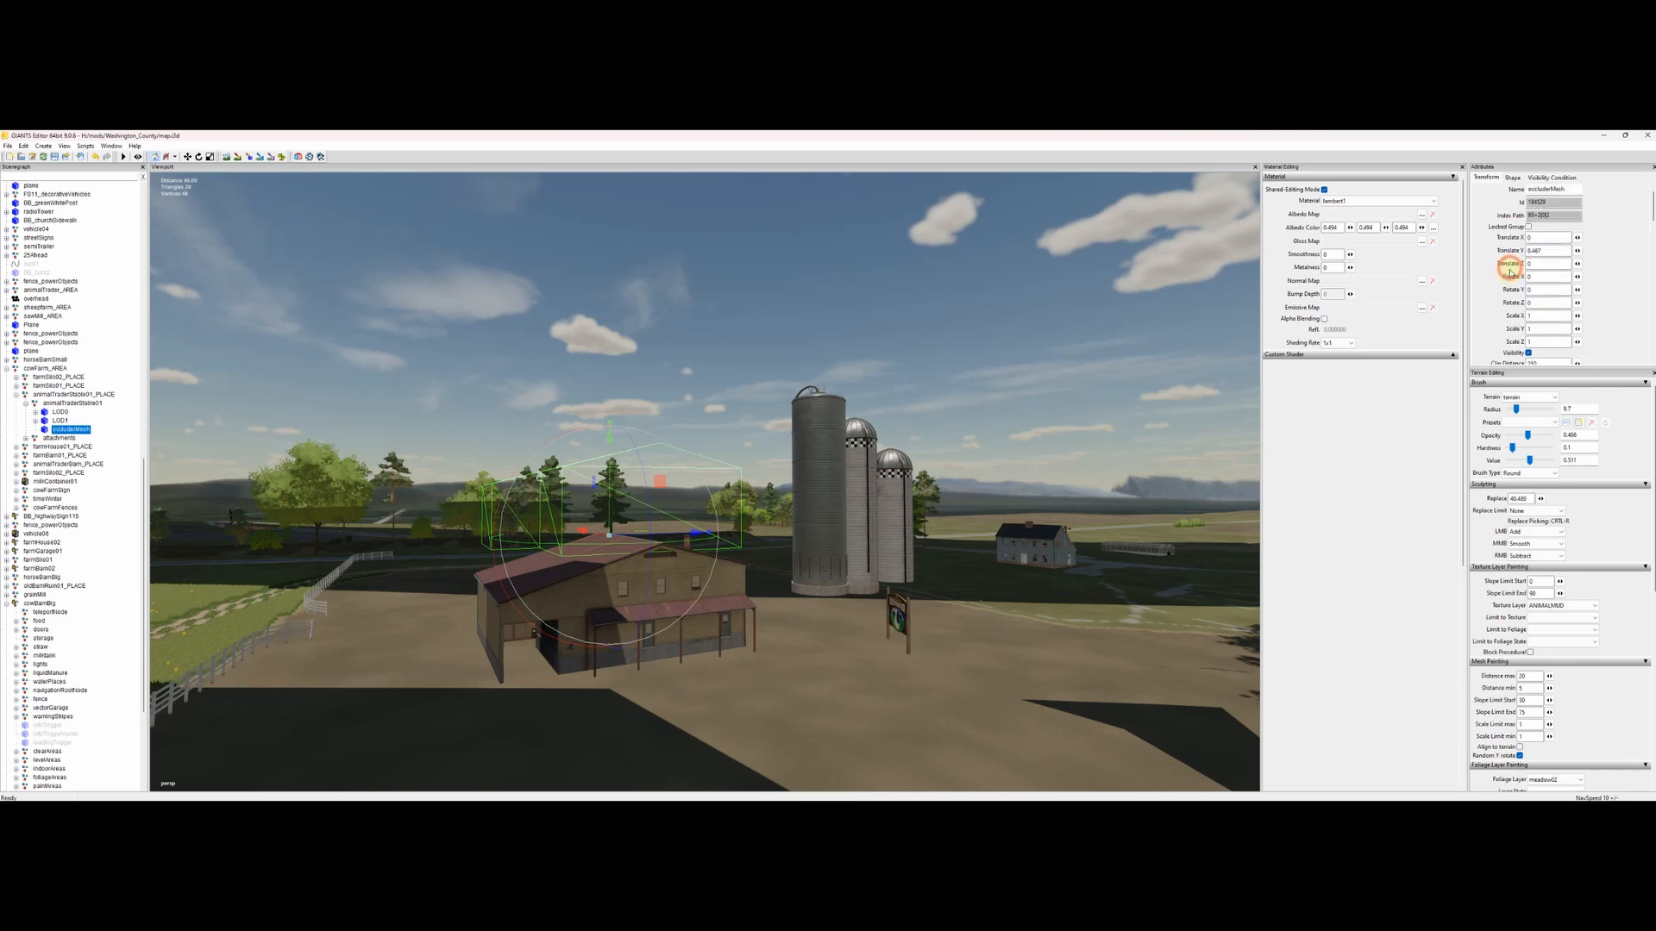
Step: Review the occluderMesh's transform and shape attributes, including the Non Renderable and Occluder Mesh flags and its materials
{"action": "scroll", "coordinate": [1578, 263], "scroll_direction": "down", "scroll_amount": 3}
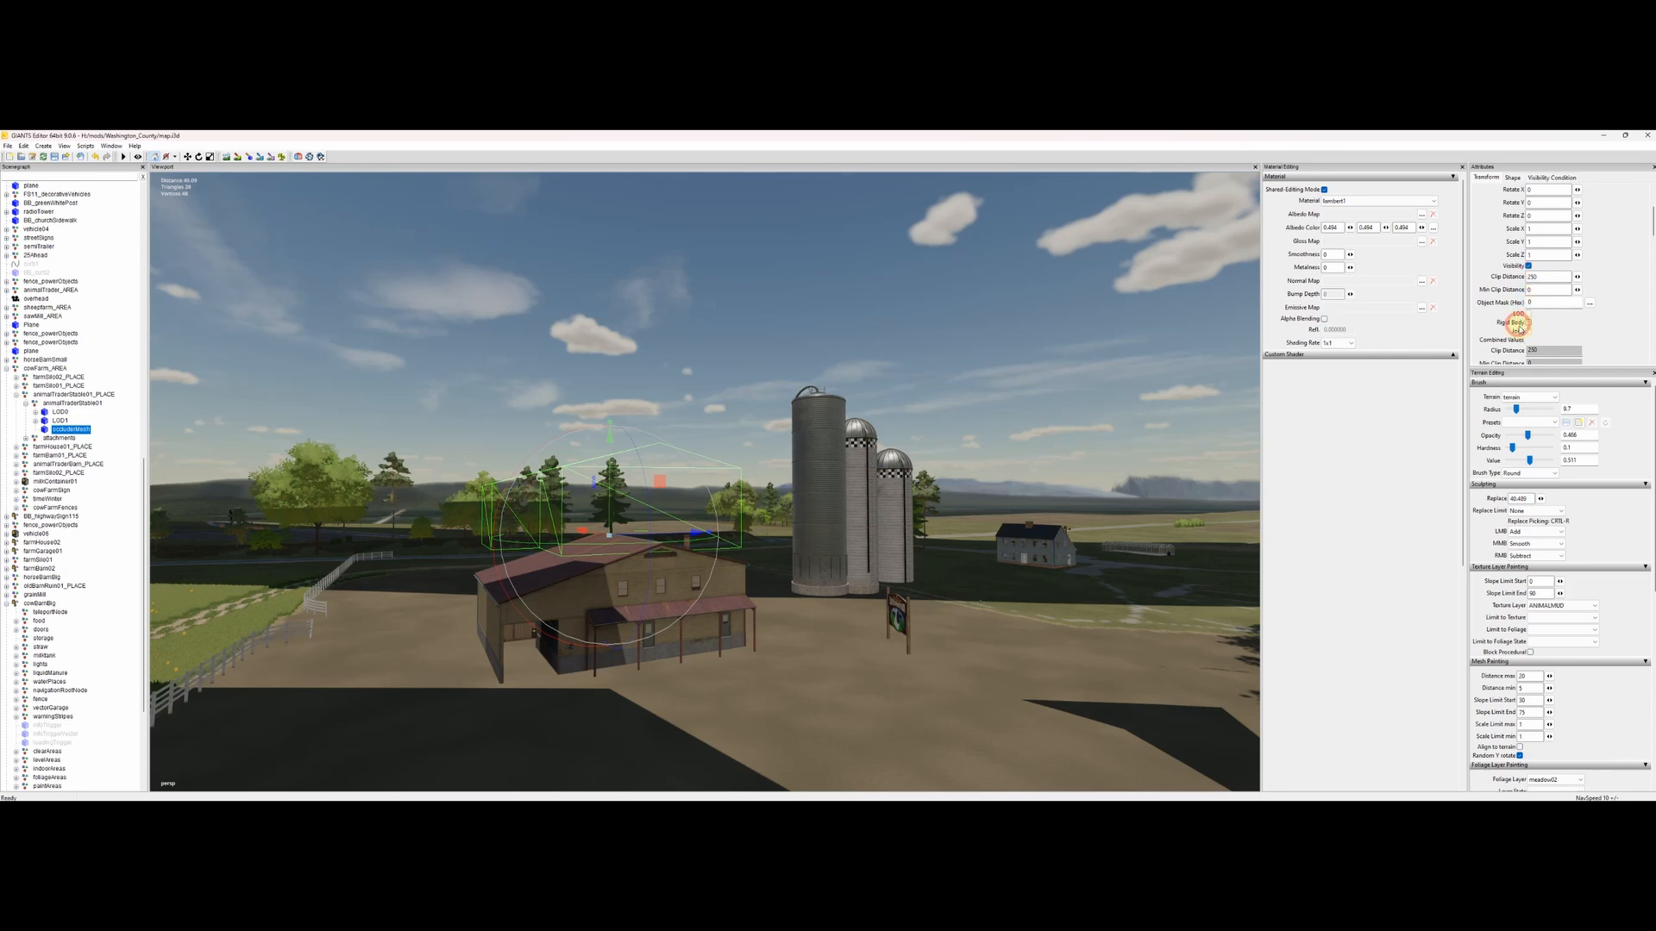
{"action": "scroll", "coordinate": [1560, 328], "scroll_direction": "up", "scroll_amount": 3}
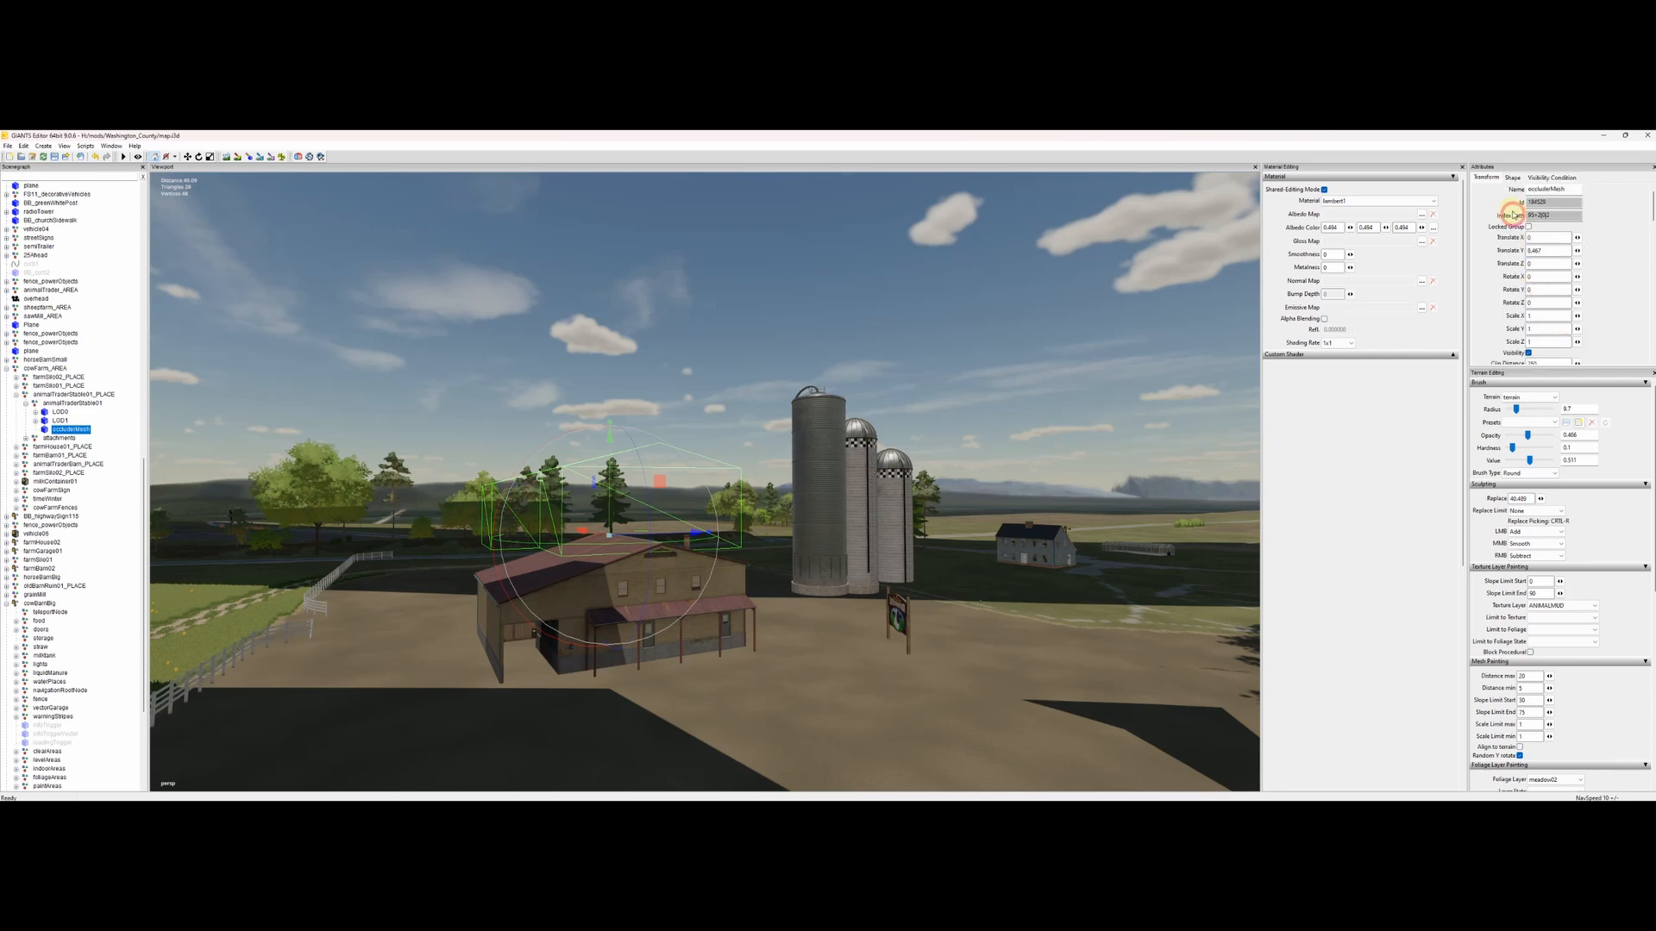
{"action": "left_click", "coordinate": [1513, 177]}
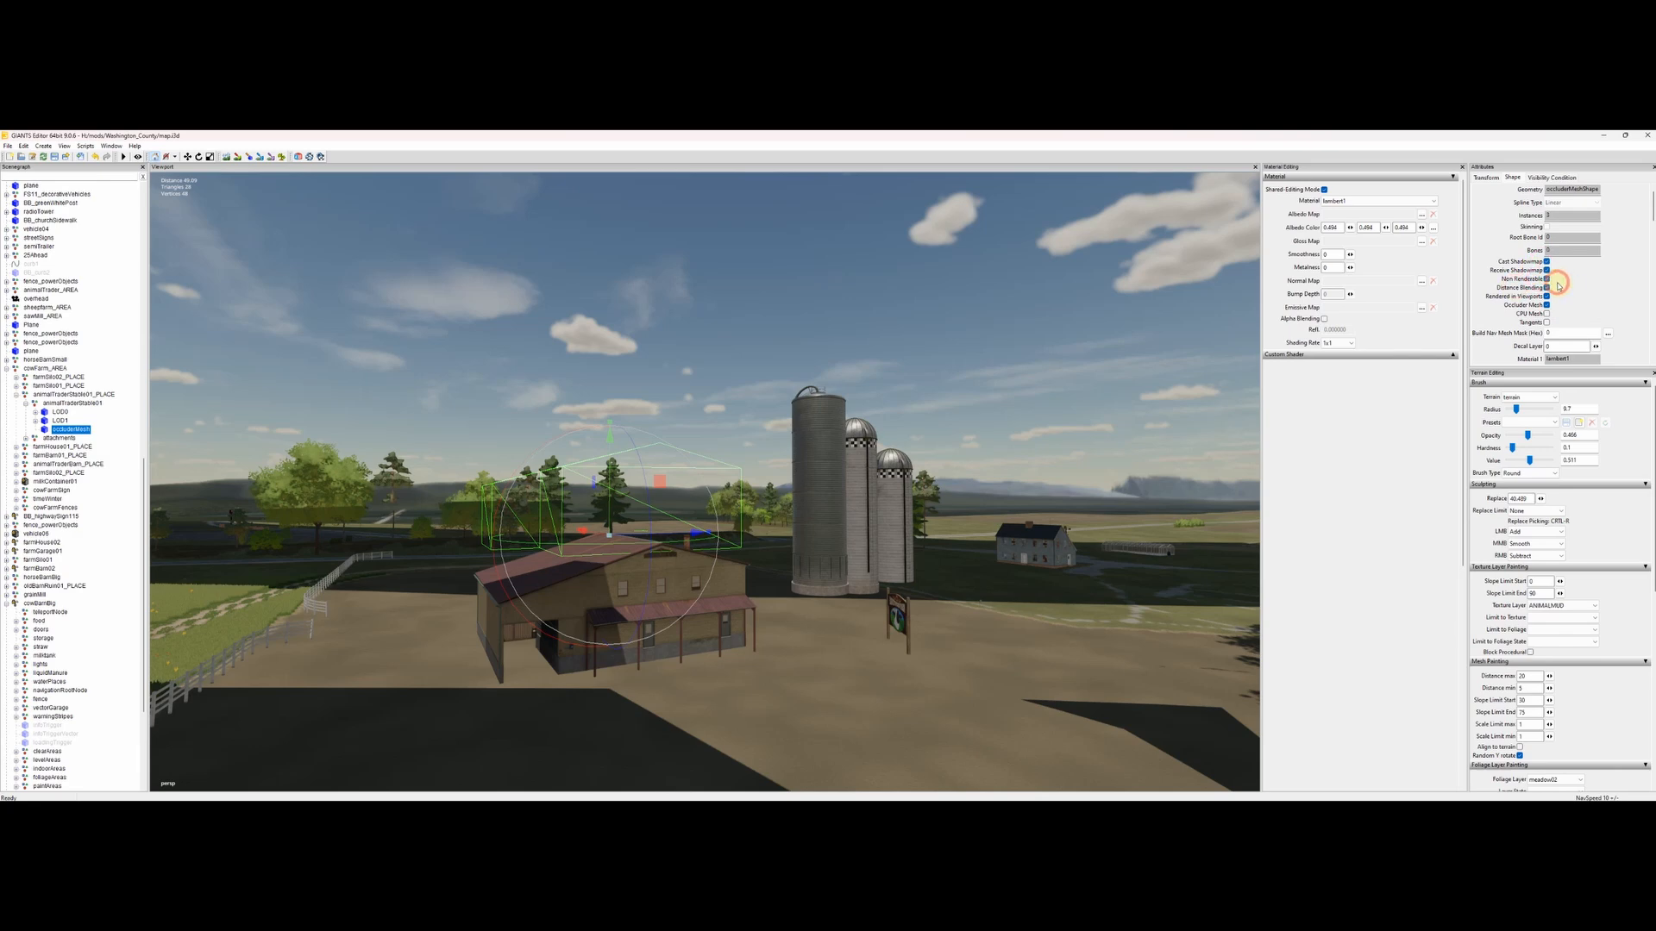
{"action": "scroll", "coordinate": [1558, 298], "scroll_direction": "down", "scroll_amount": 3}
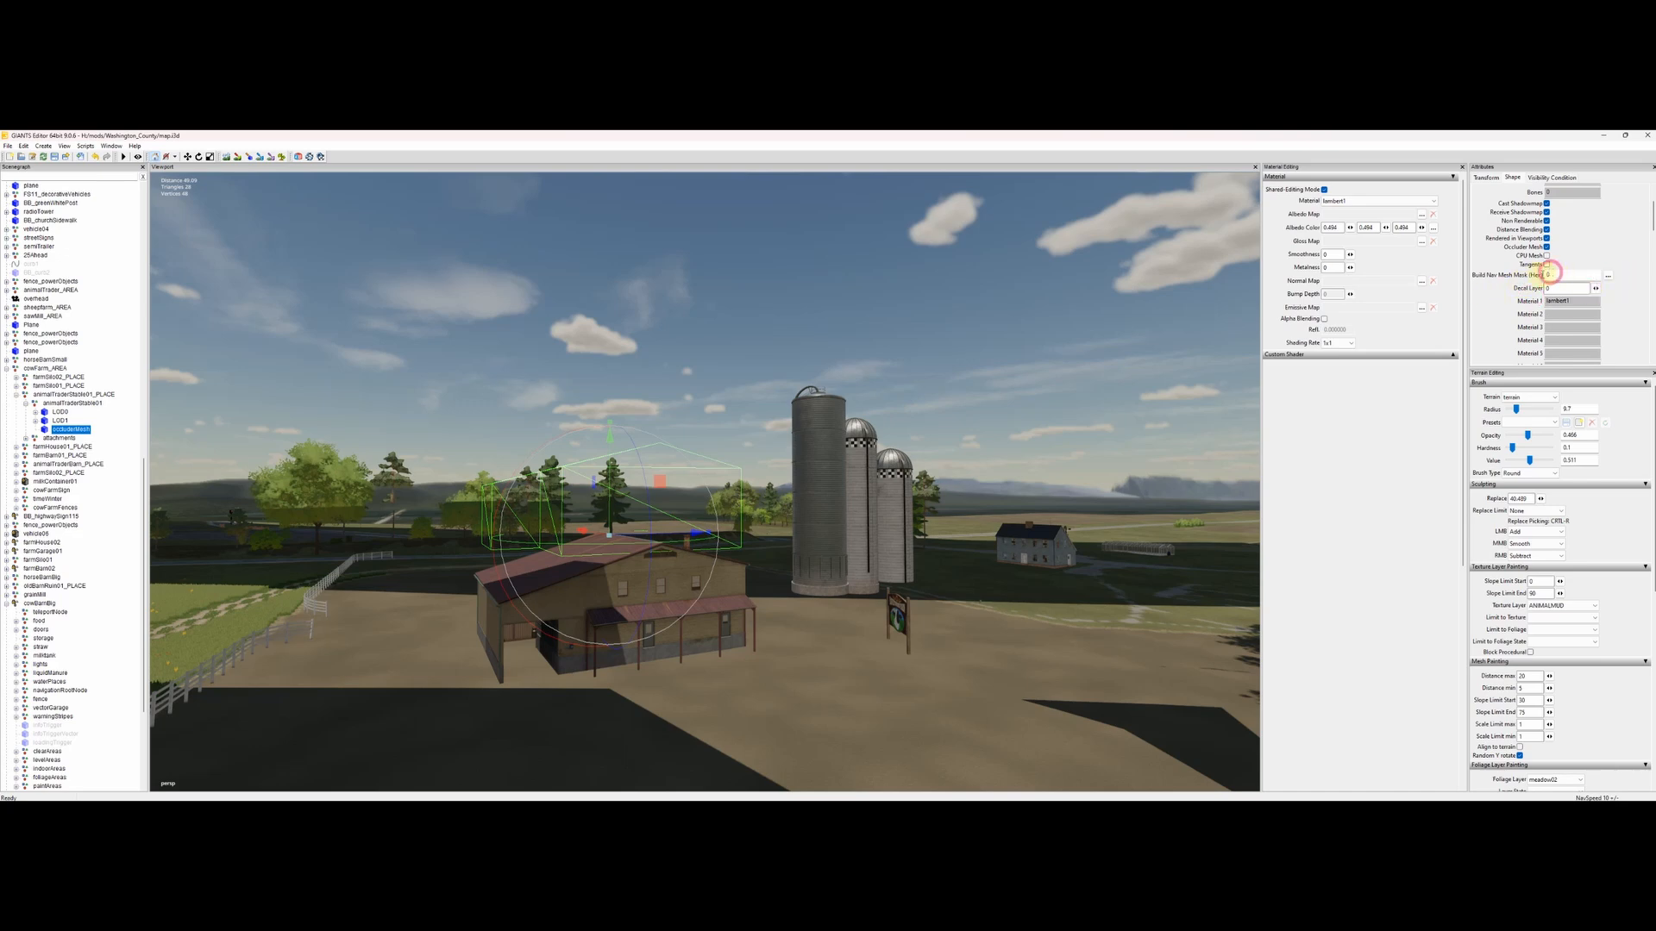
{"action": "scroll", "coordinate": [1561, 292], "scroll_direction": "up", "scroll_amount": 3}
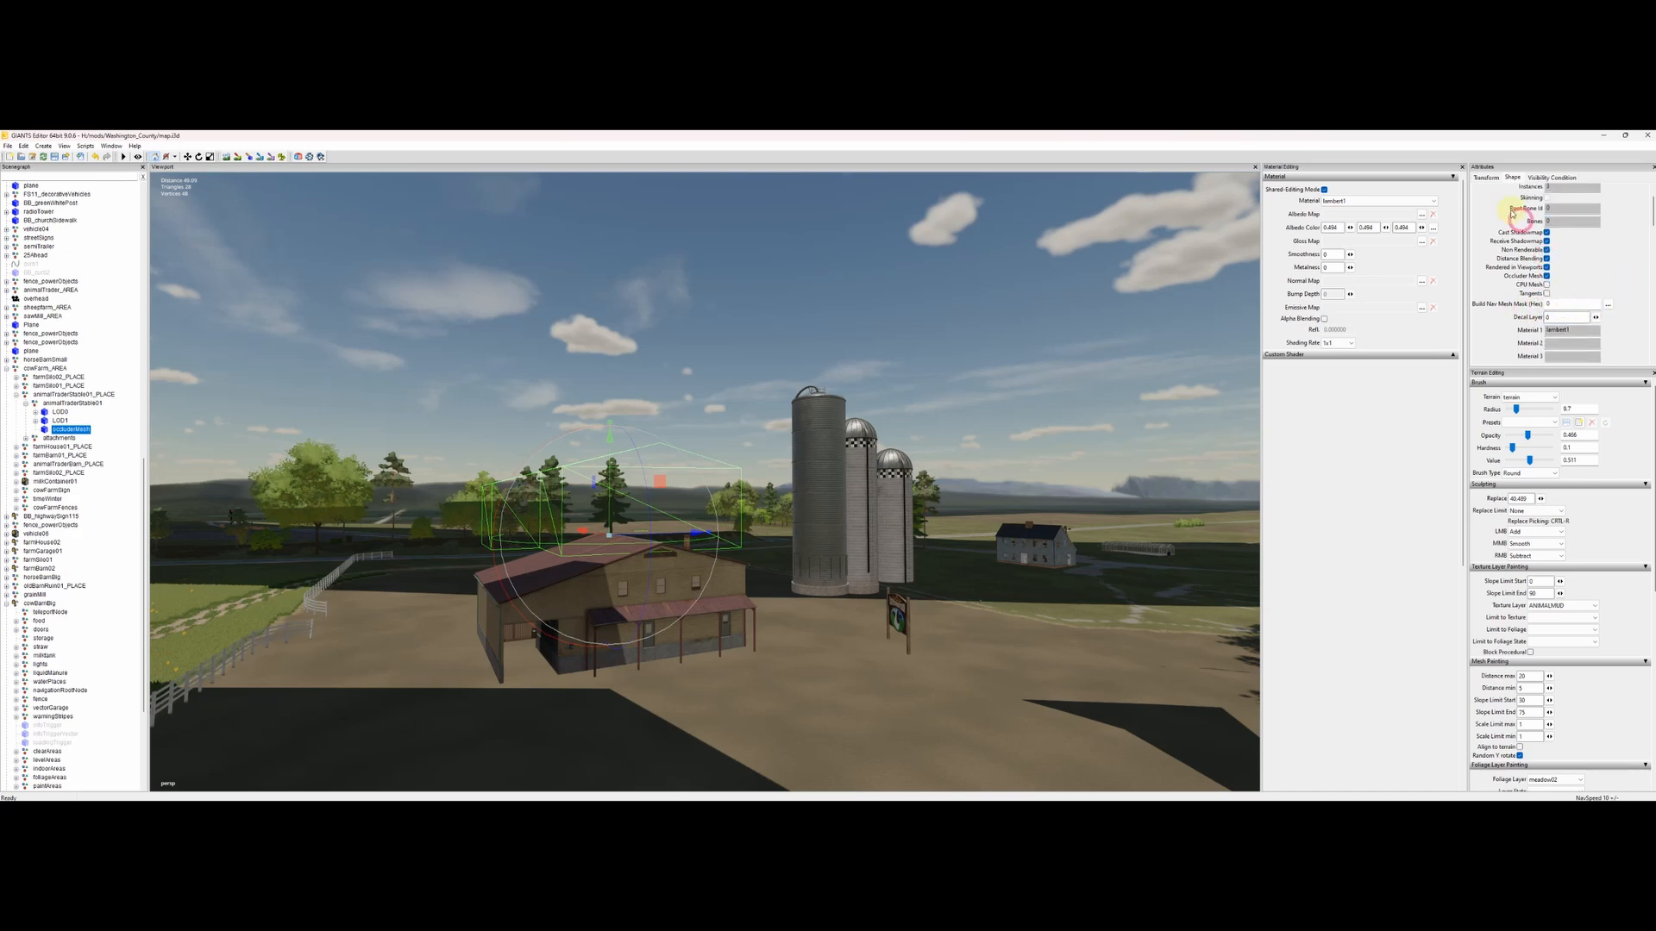
{"action": "left_click", "coordinate": [1490, 179]}
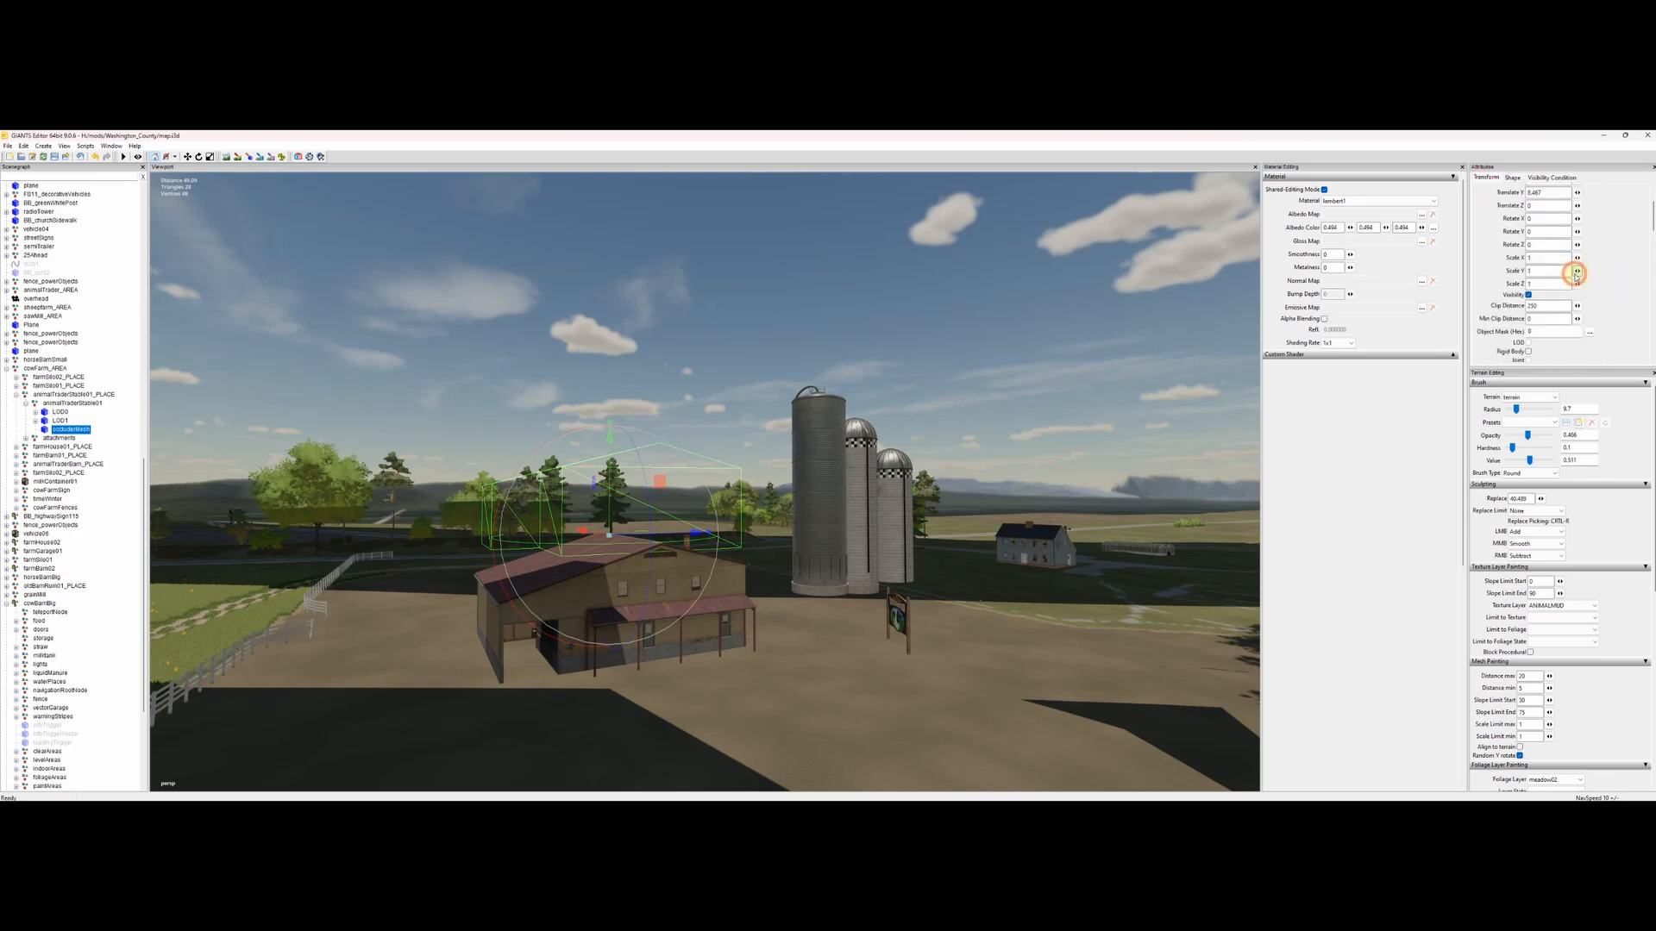
{"action": "left_click", "coordinate": [1512, 178]}
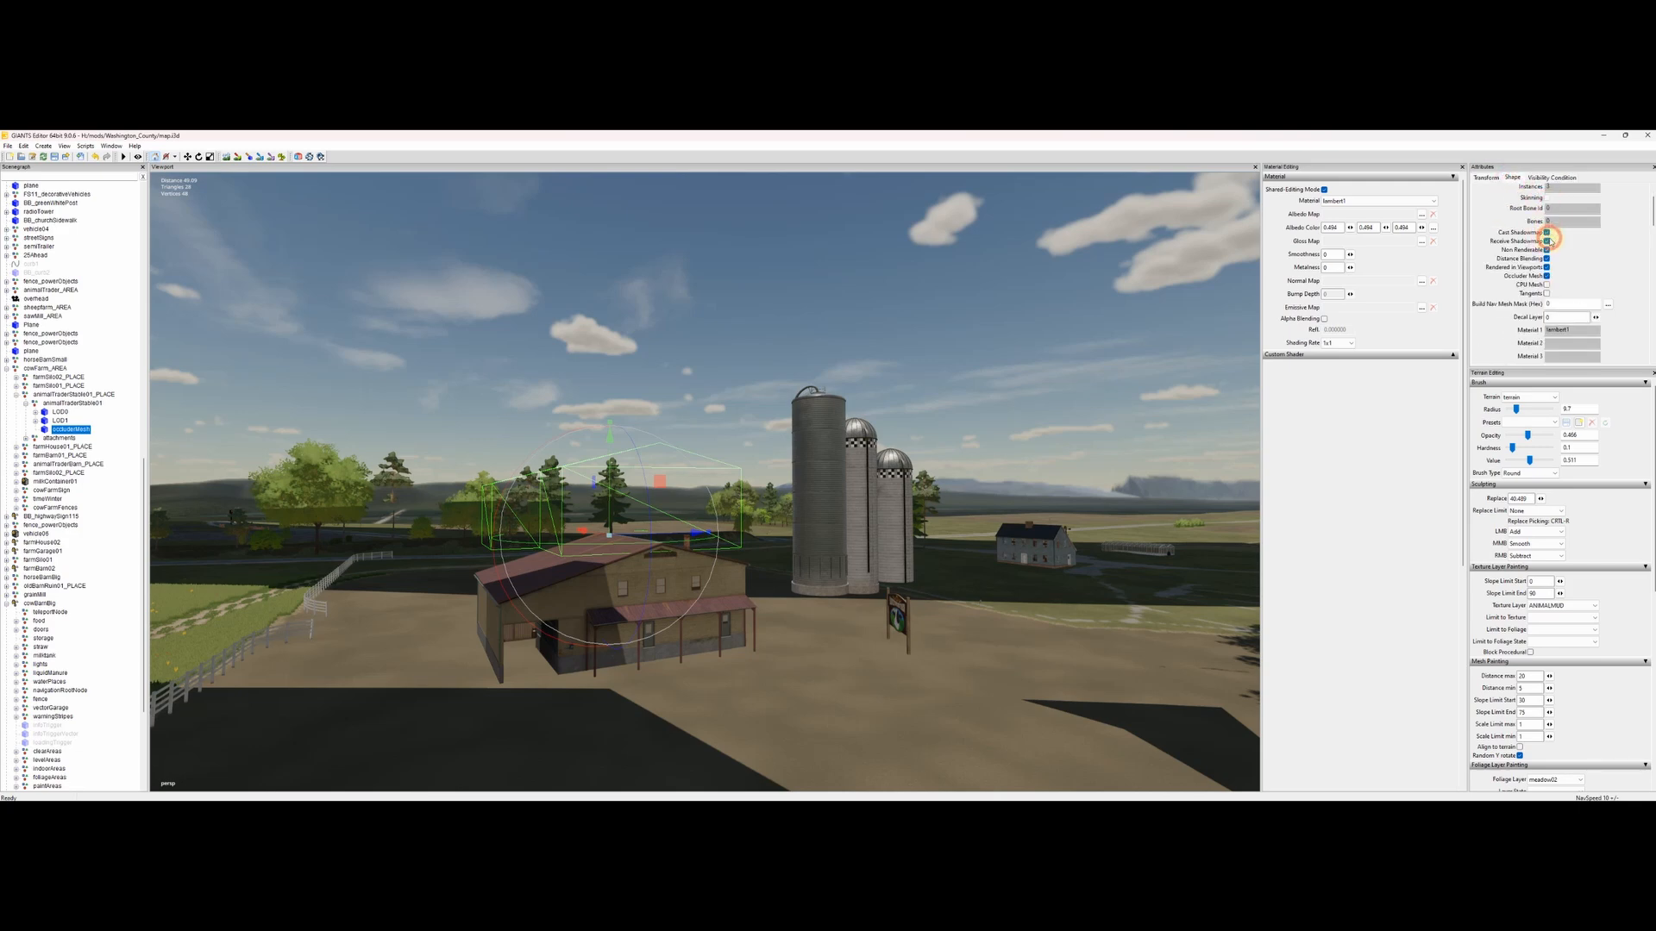
{"action": "scroll", "coordinate": [1552, 302], "scroll_direction": "down", "scroll_amount": 3}
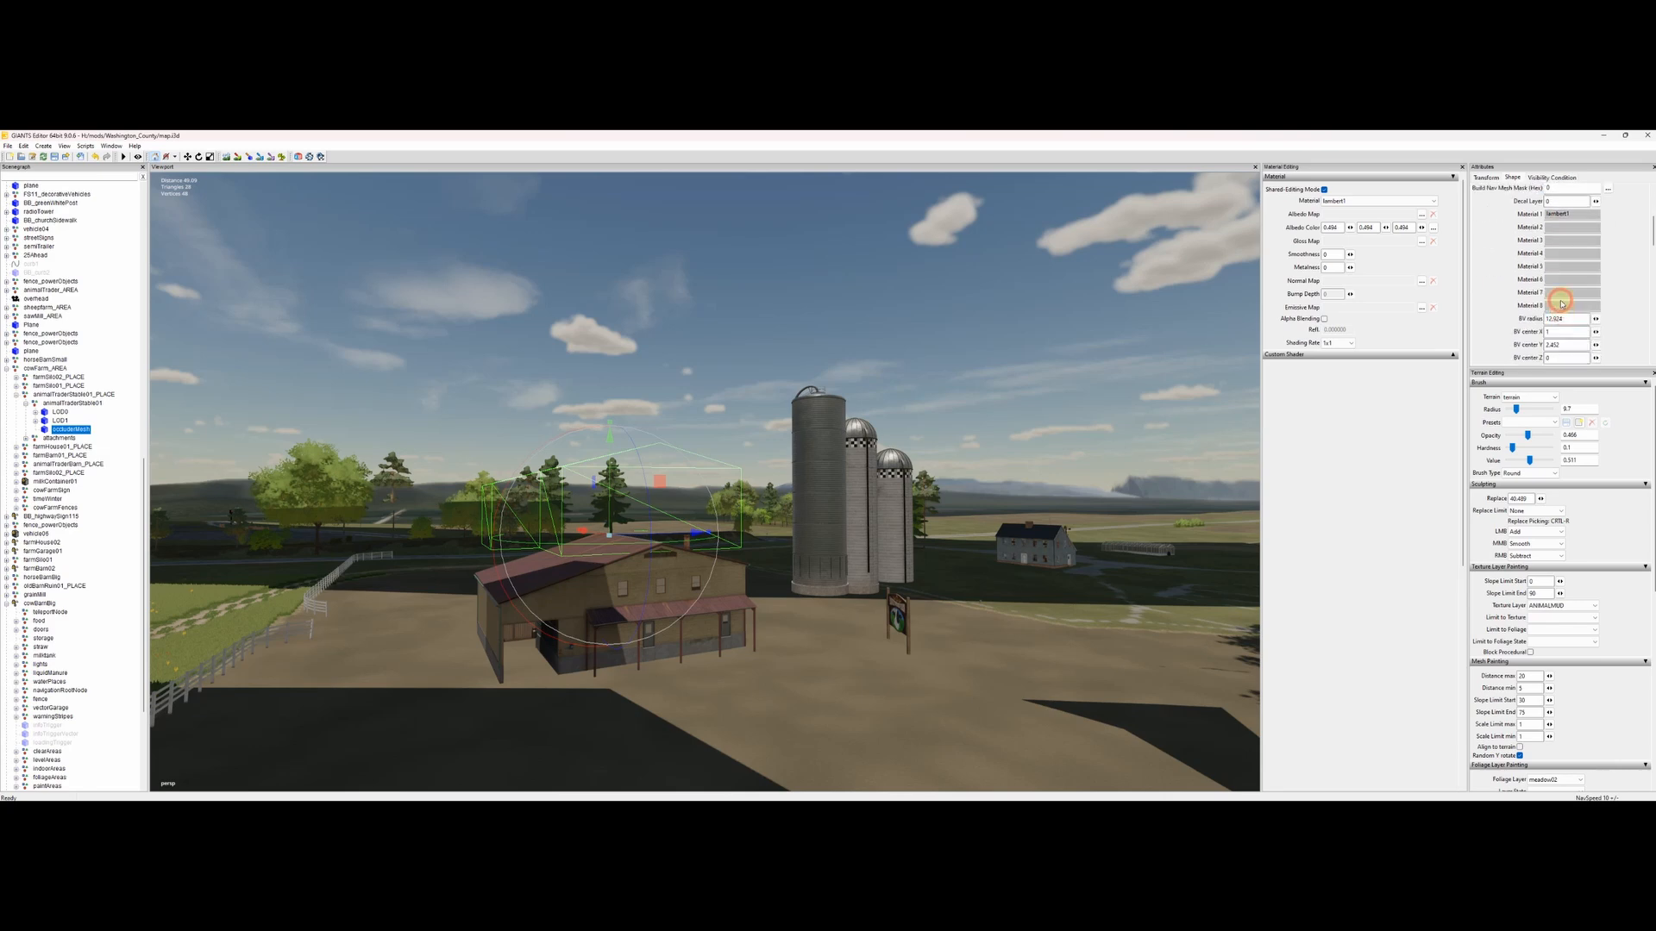
{"action": "scroll", "coordinate": [1563, 274], "scroll_direction": "up", "scroll_amount": 3}
Step: Check the occluderMesh's visibility conditions as well as its clip distance and object mask settings
{"action": "left_click", "coordinate": [1552, 176]}
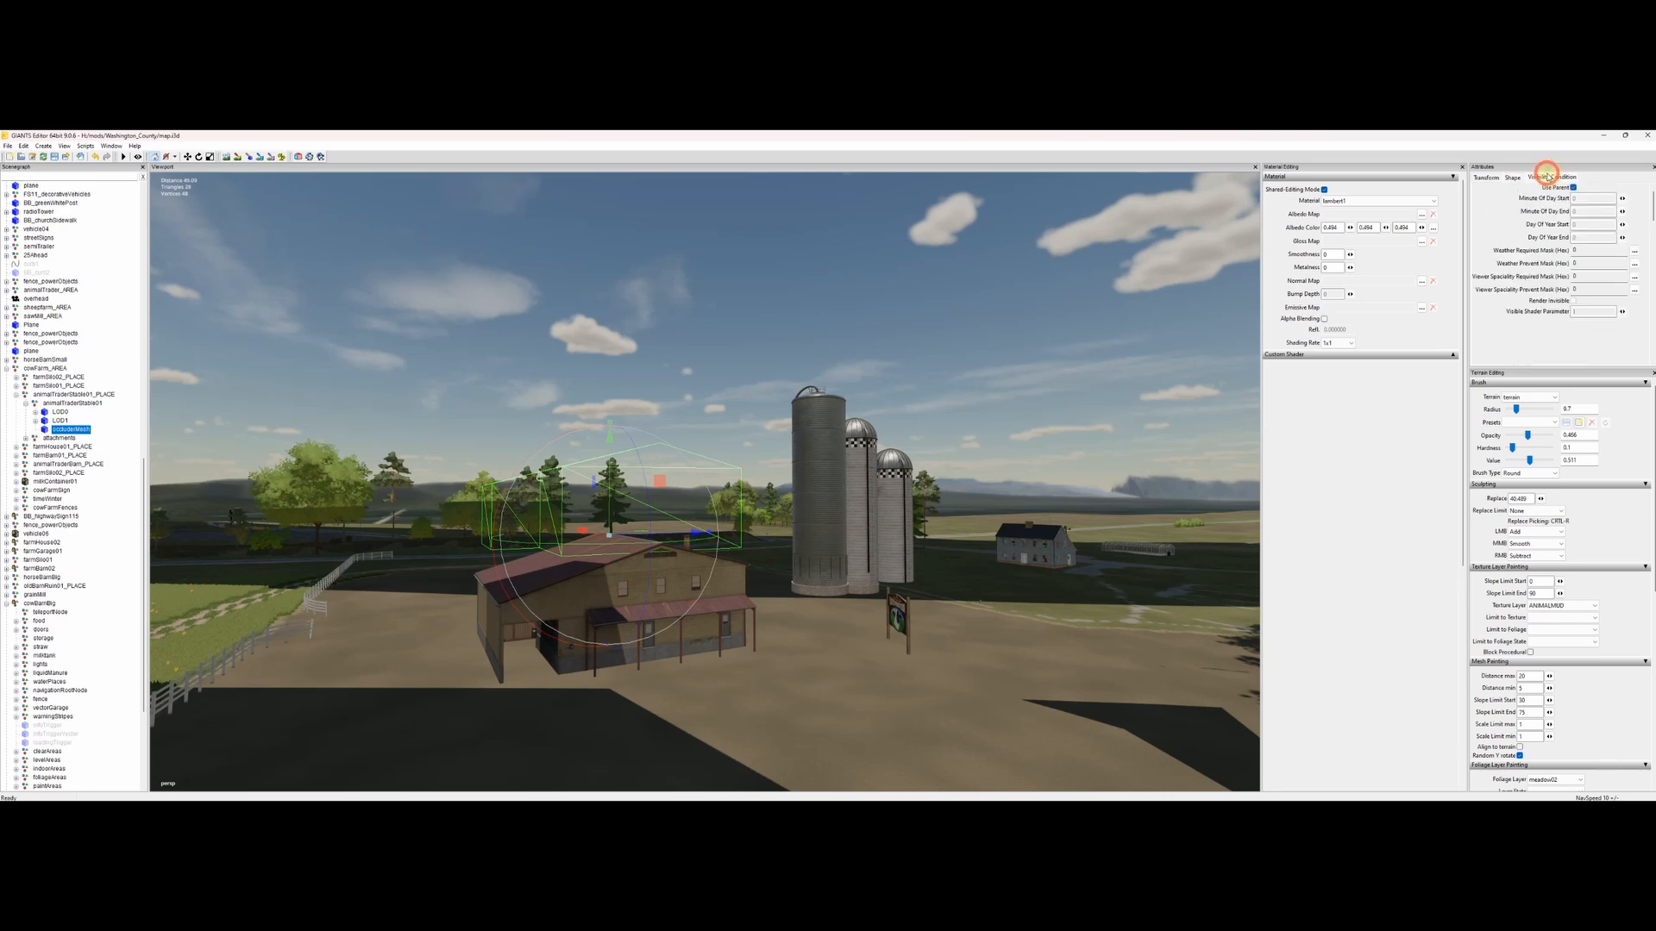
{"action": "left_click", "coordinate": [1511, 178]}
{"action": "left_click", "coordinate": [1486, 177]}
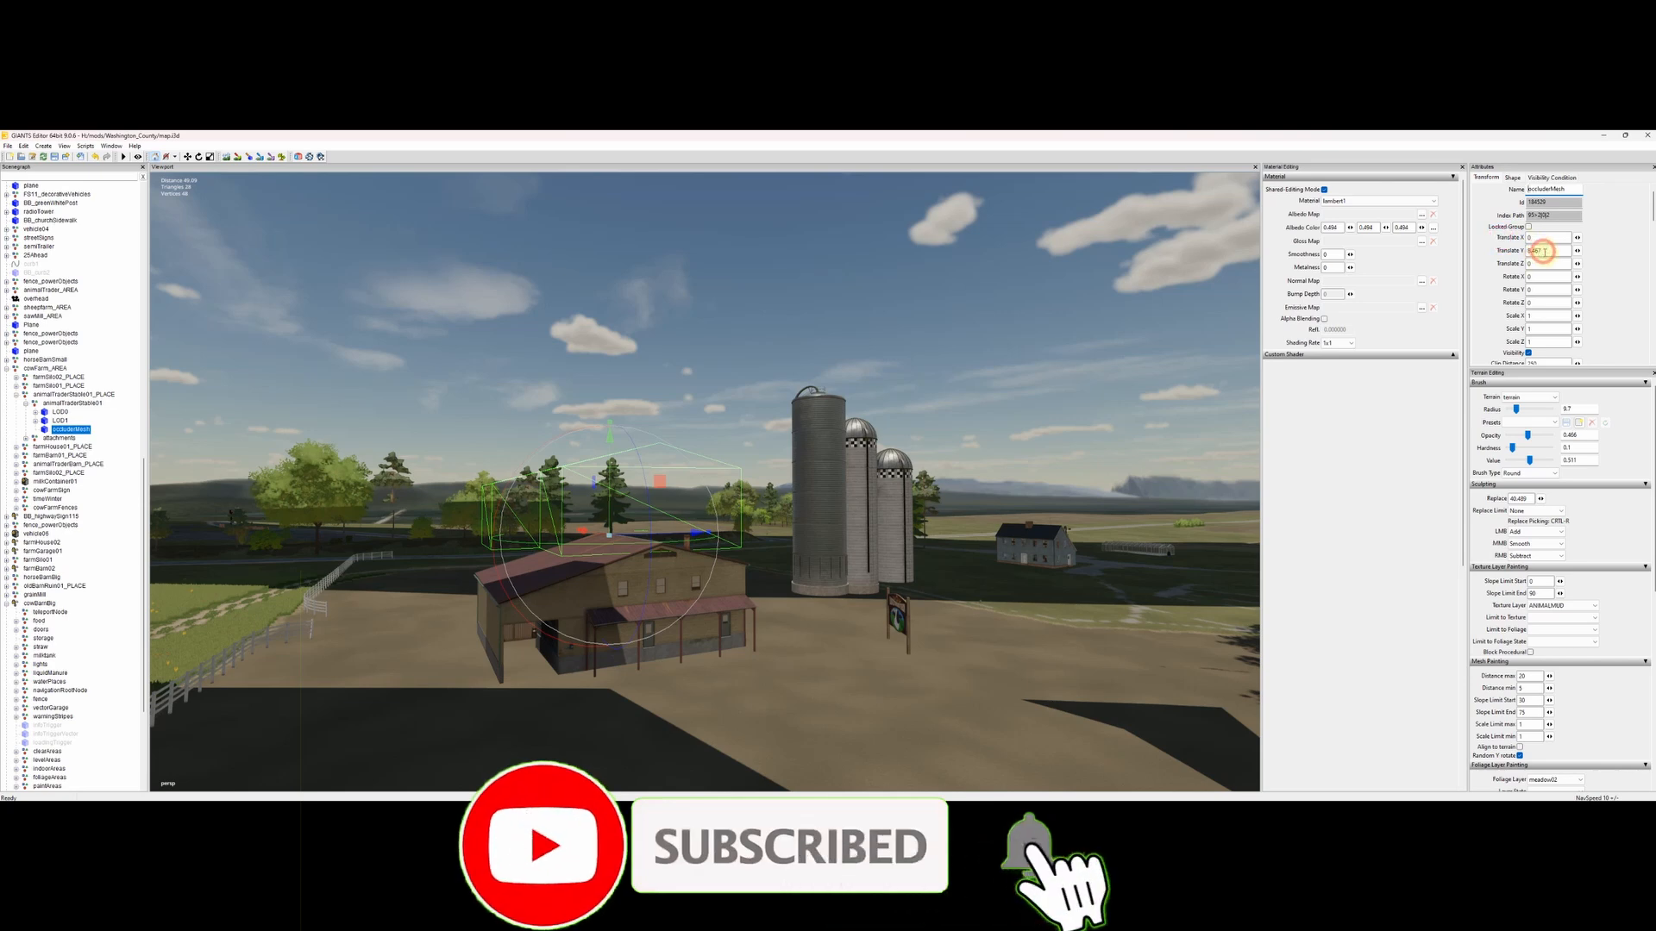
{"action": "scroll", "coordinate": [1536, 276], "scroll_direction": "down", "scroll_amount": 2}
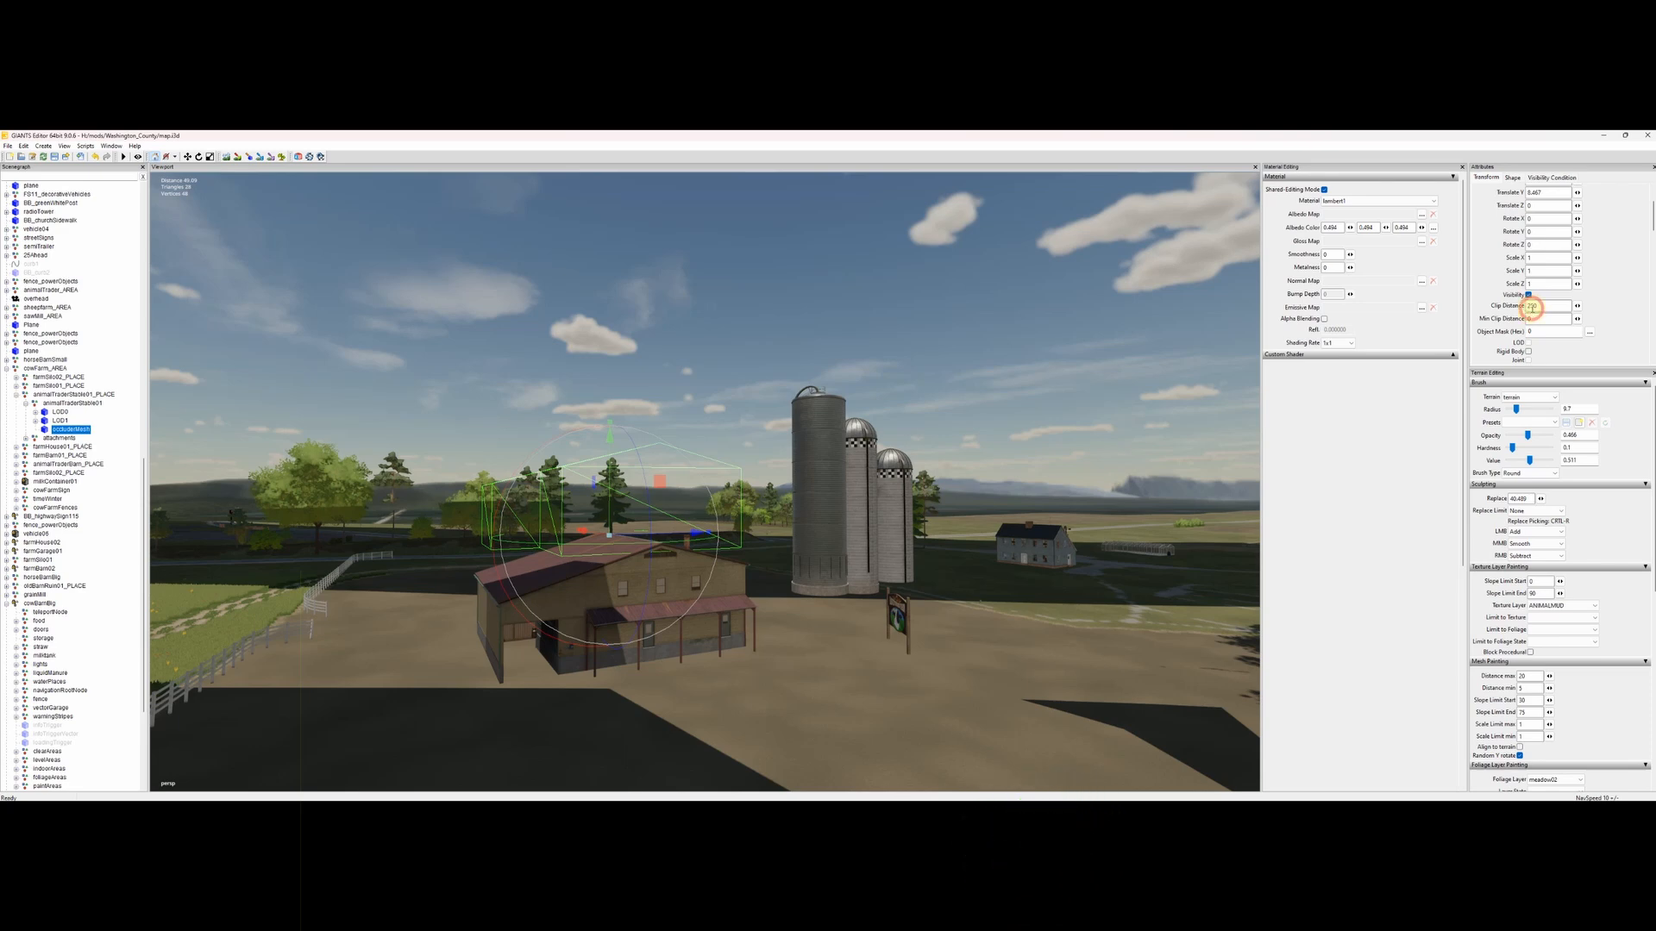
{"action": "scroll", "coordinate": [1532, 312], "scroll_direction": "down", "scroll_amount": 1}
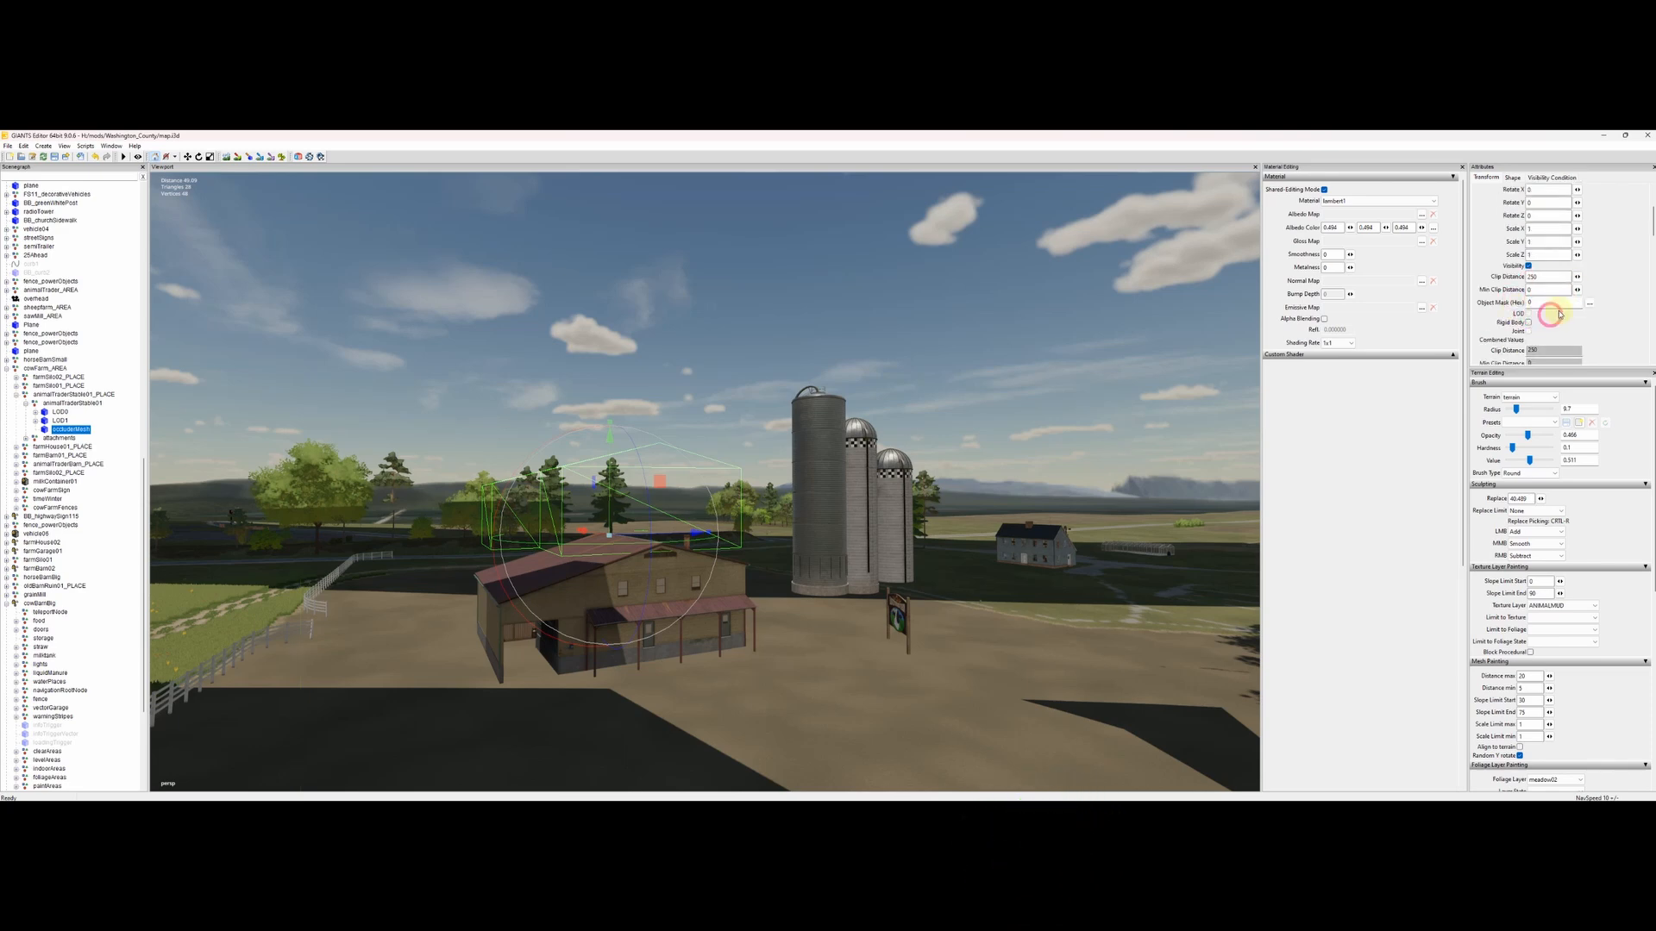
Step: Undo the vertical move of the stable's occluderMesh
{"action": "left_click", "coordinate": [1553, 304]}
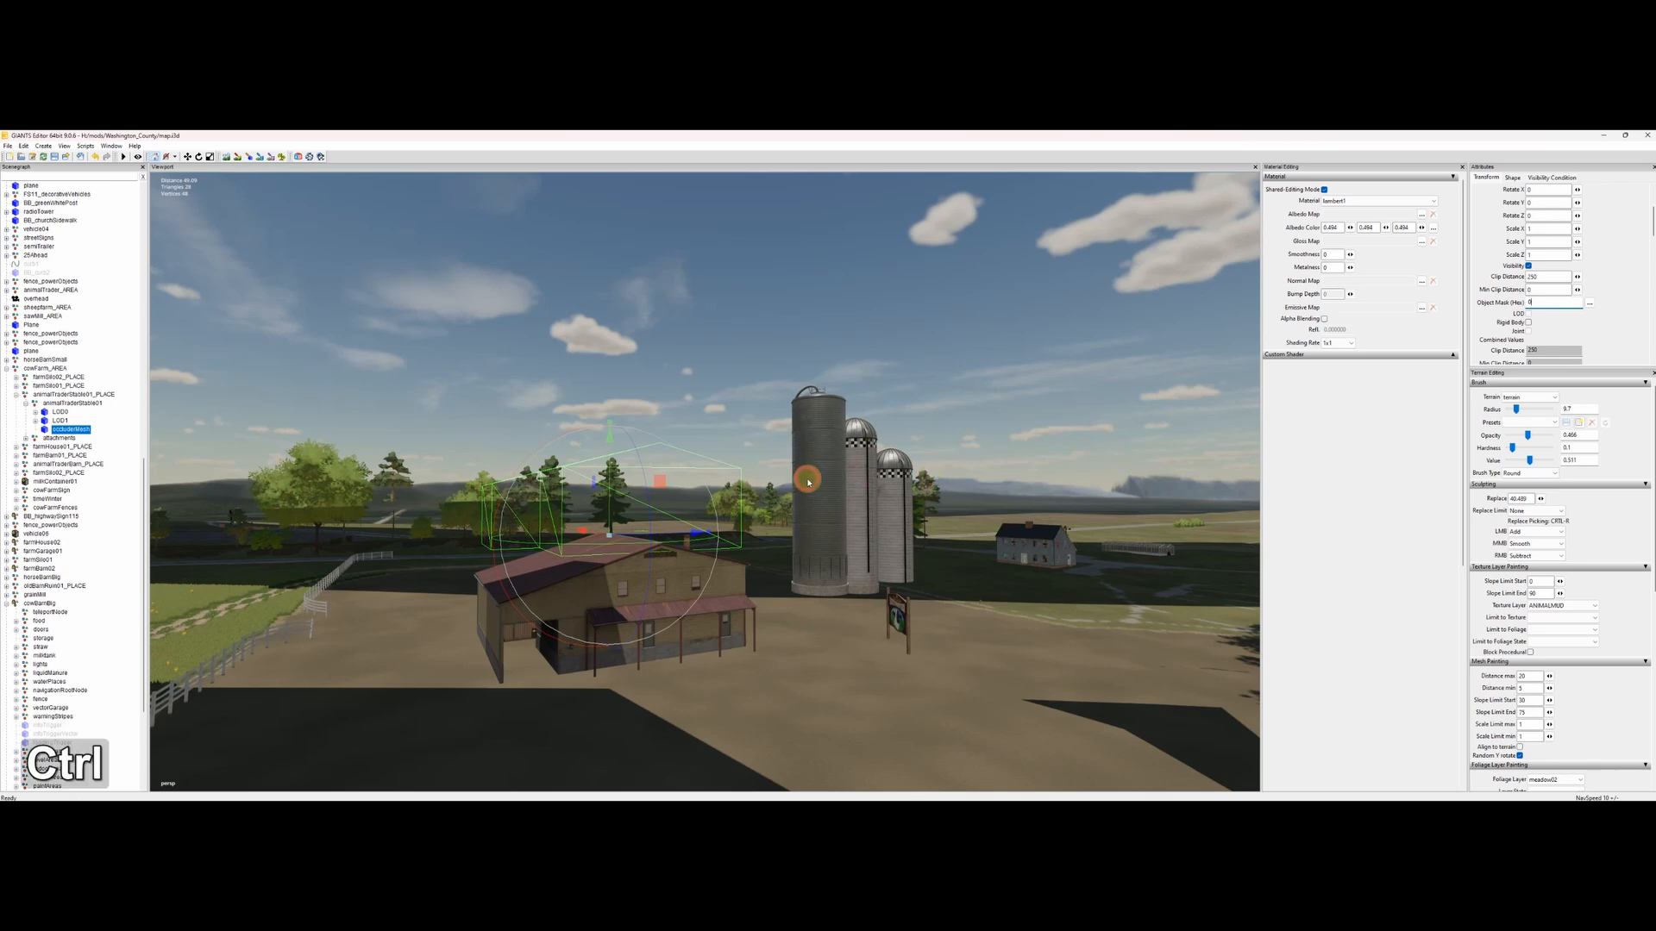
{"action": "key", "text": "ctrl+z"}
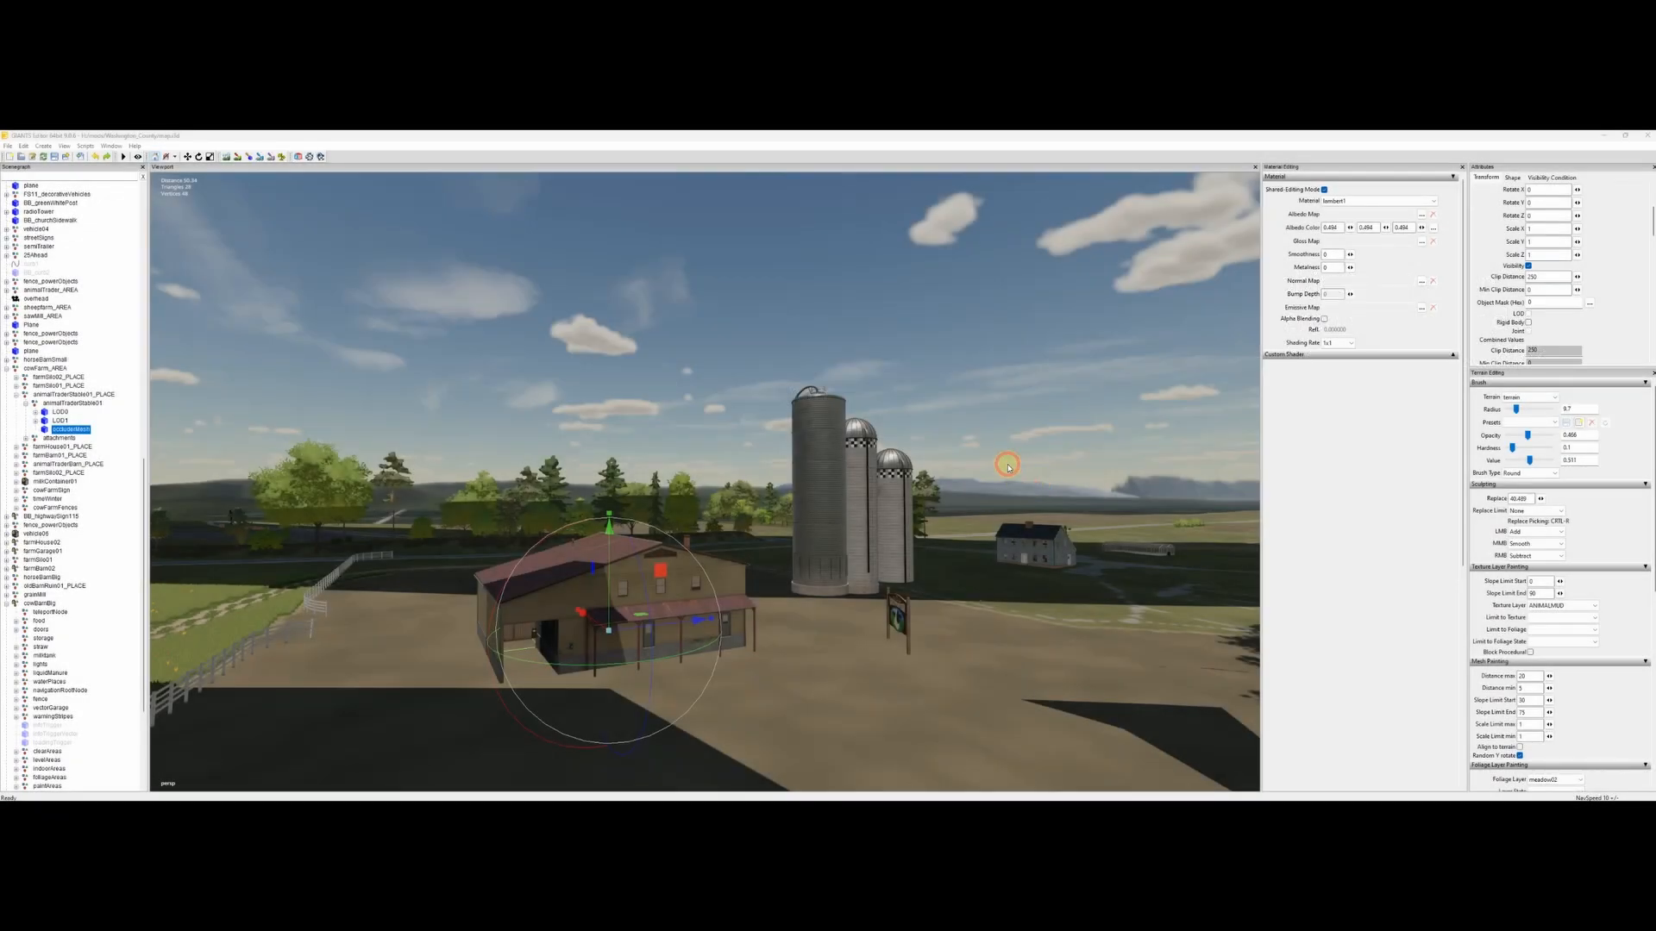
Step: Survey the long red-roofed barn and its round pit, and select the farmHouse01 building across the yard
{"action": "middle_click_drag", "start_coordinate": [983, 496], "coordinate": [783, 517], "text": "alt"}
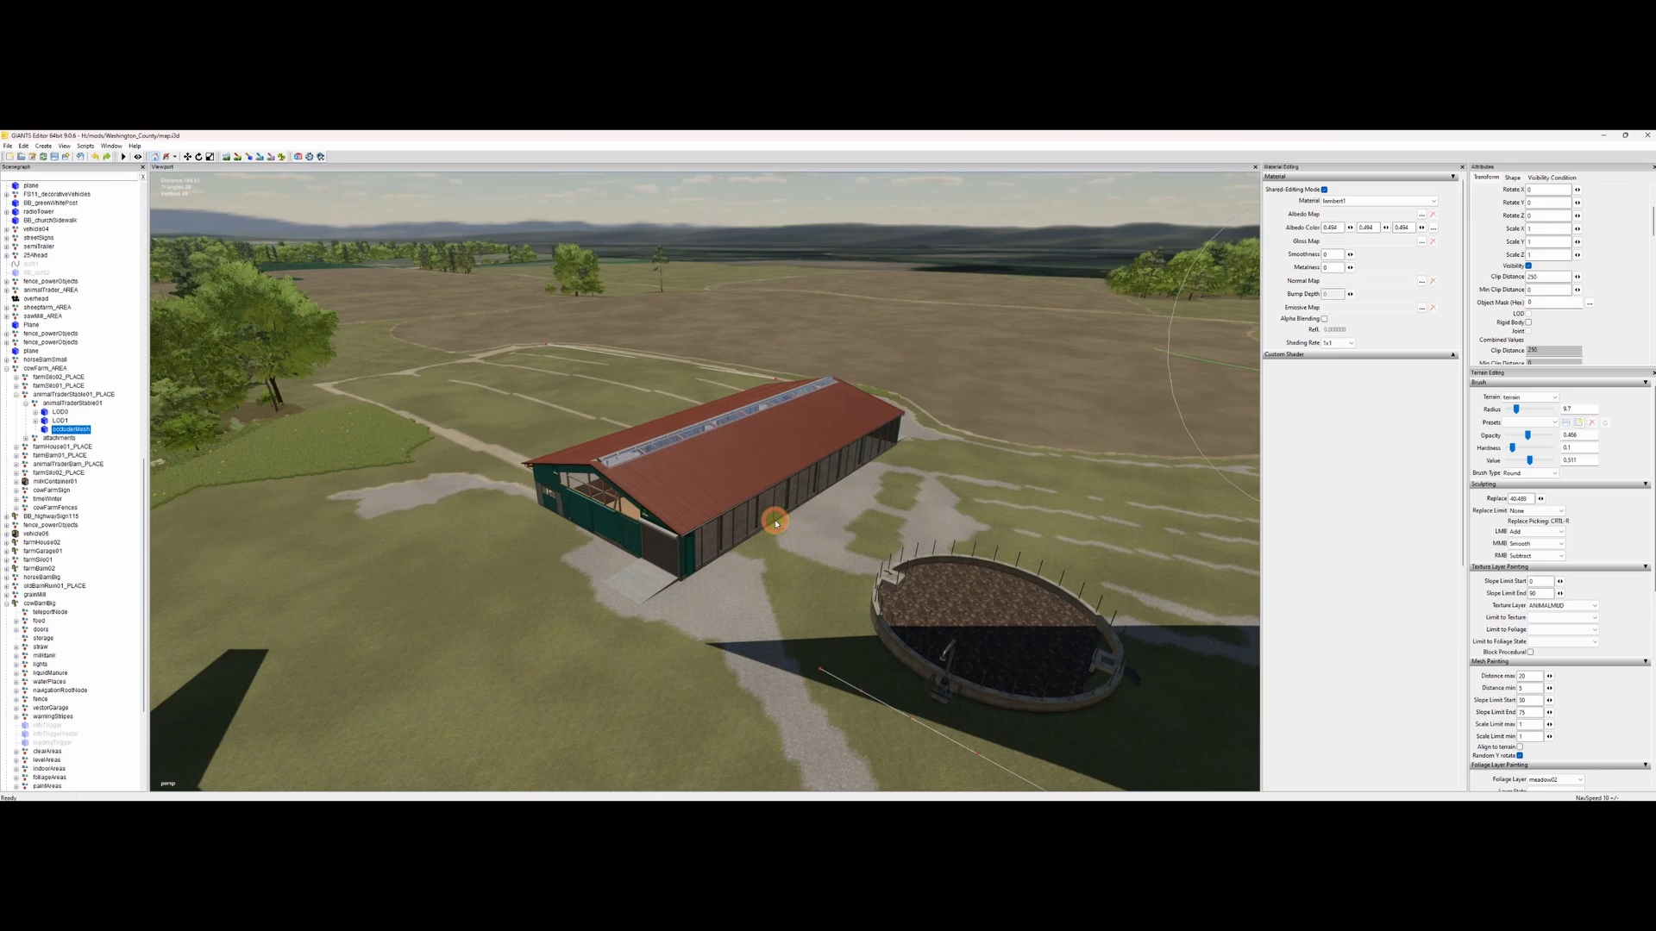
{"action": "left_click_drag", "start_coordinate": [735, 469], "coordinate": [797, 477], "text": "alt"}
{"action": "middle_click_drag", "start_coordinate": [798, 477], "coordinate": [645, 526], "text": "alt"}
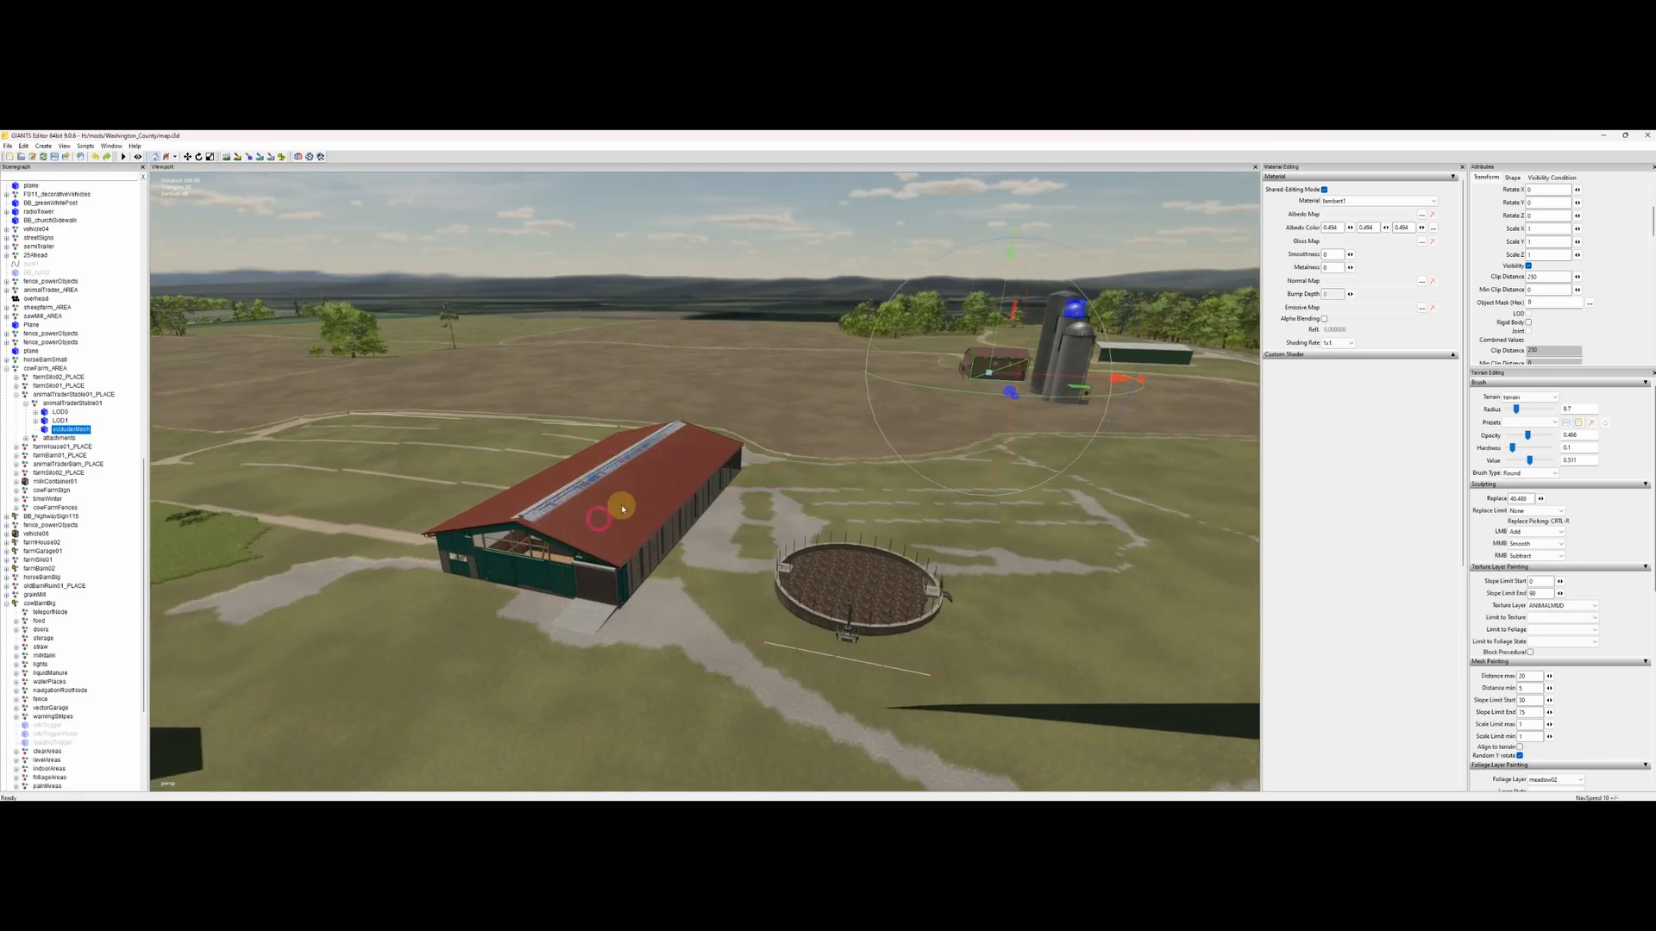
{"action": "left_click_drag", "start_coordinate": [739, 589], "coordinate": [846, 550], "text": "alt"}
{"action": "middle_click_drag", "start_coordinate": [846, 550], "coordinate": [790, 543], "text": "alt"}
{"action": "left_click", "coordinate": [866, 525]}
{"action": "left_click_drag", "start_coordinate": [800, 602], "coordinate": [828, 576], "text": "alt"}
{"action": "middle_click_drag", "start_coordinate": [828, 576], "coordinate": [884, 573], "text": "alt"}
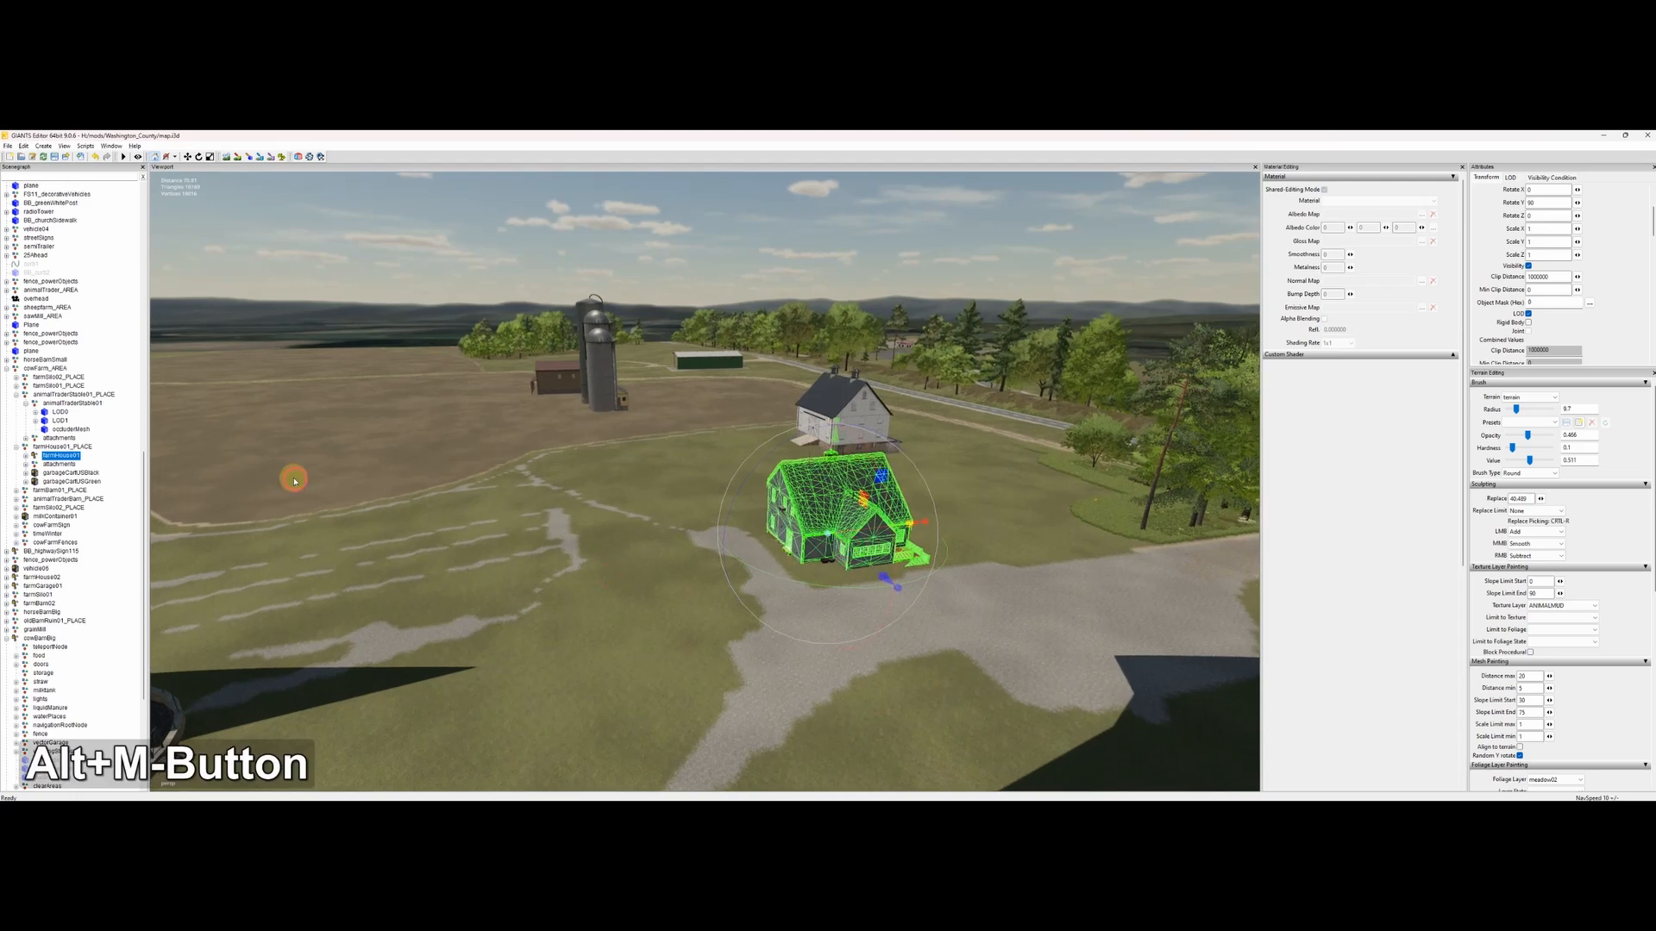
Step: Select LOD0 and LOD1 of animalTraderStable01 and view the highlighted stable from far across the farmyard
{"action": "left_click", "coordinate": [59, 413]}
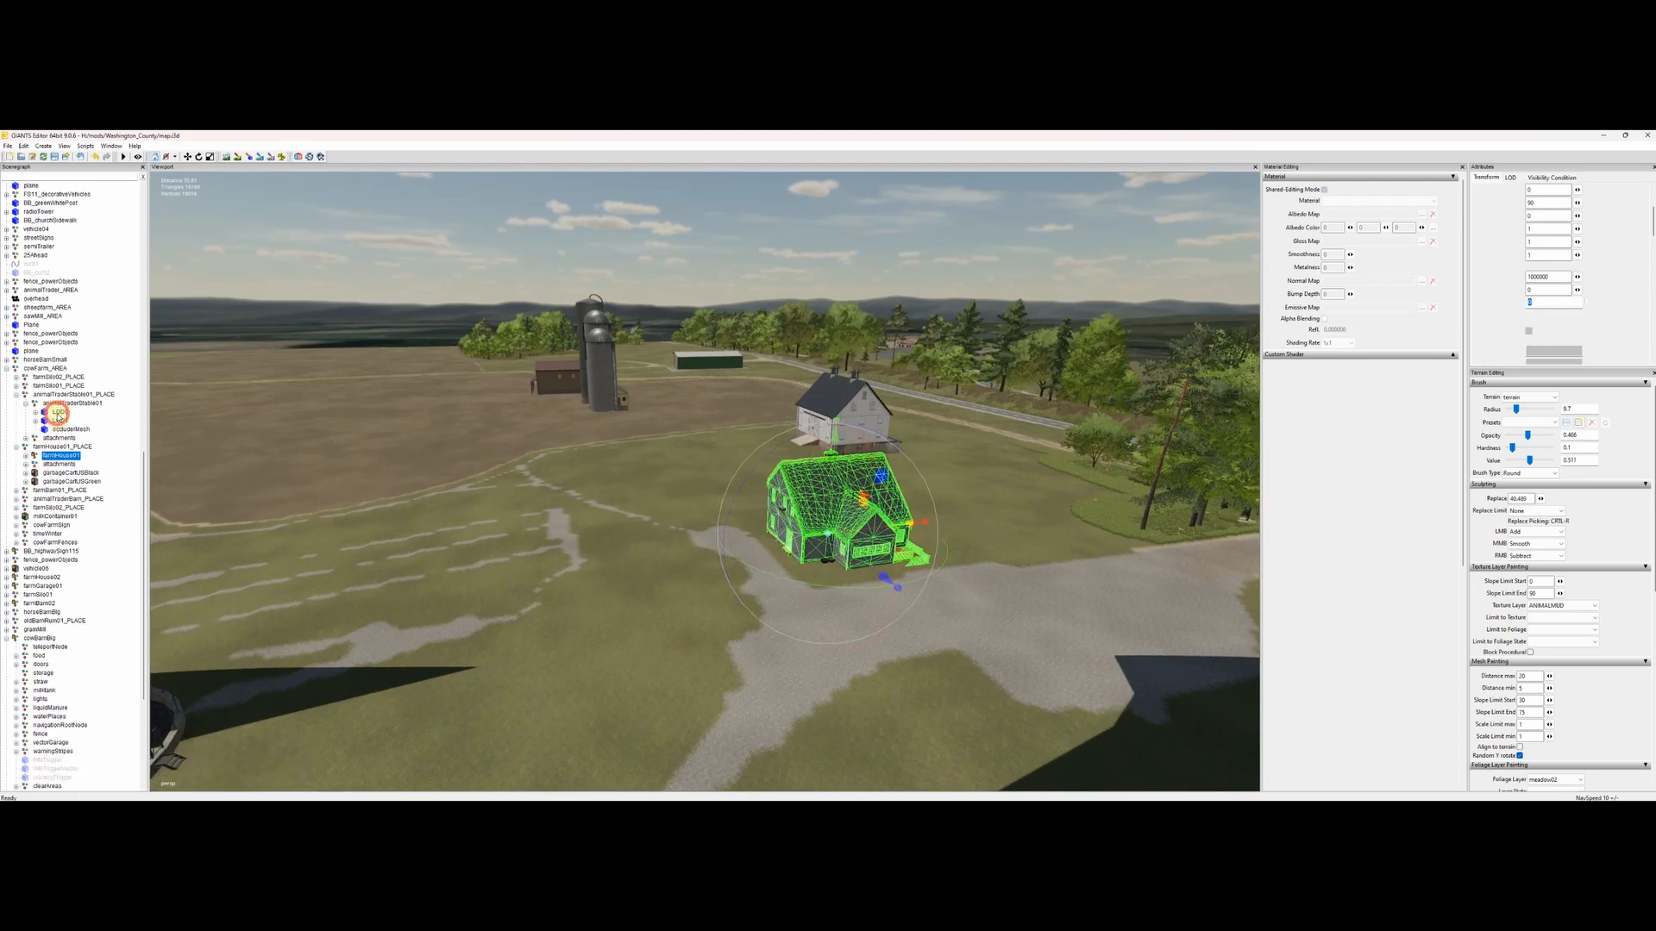
{"action": "left_click", "coordinate": [59, 421]}
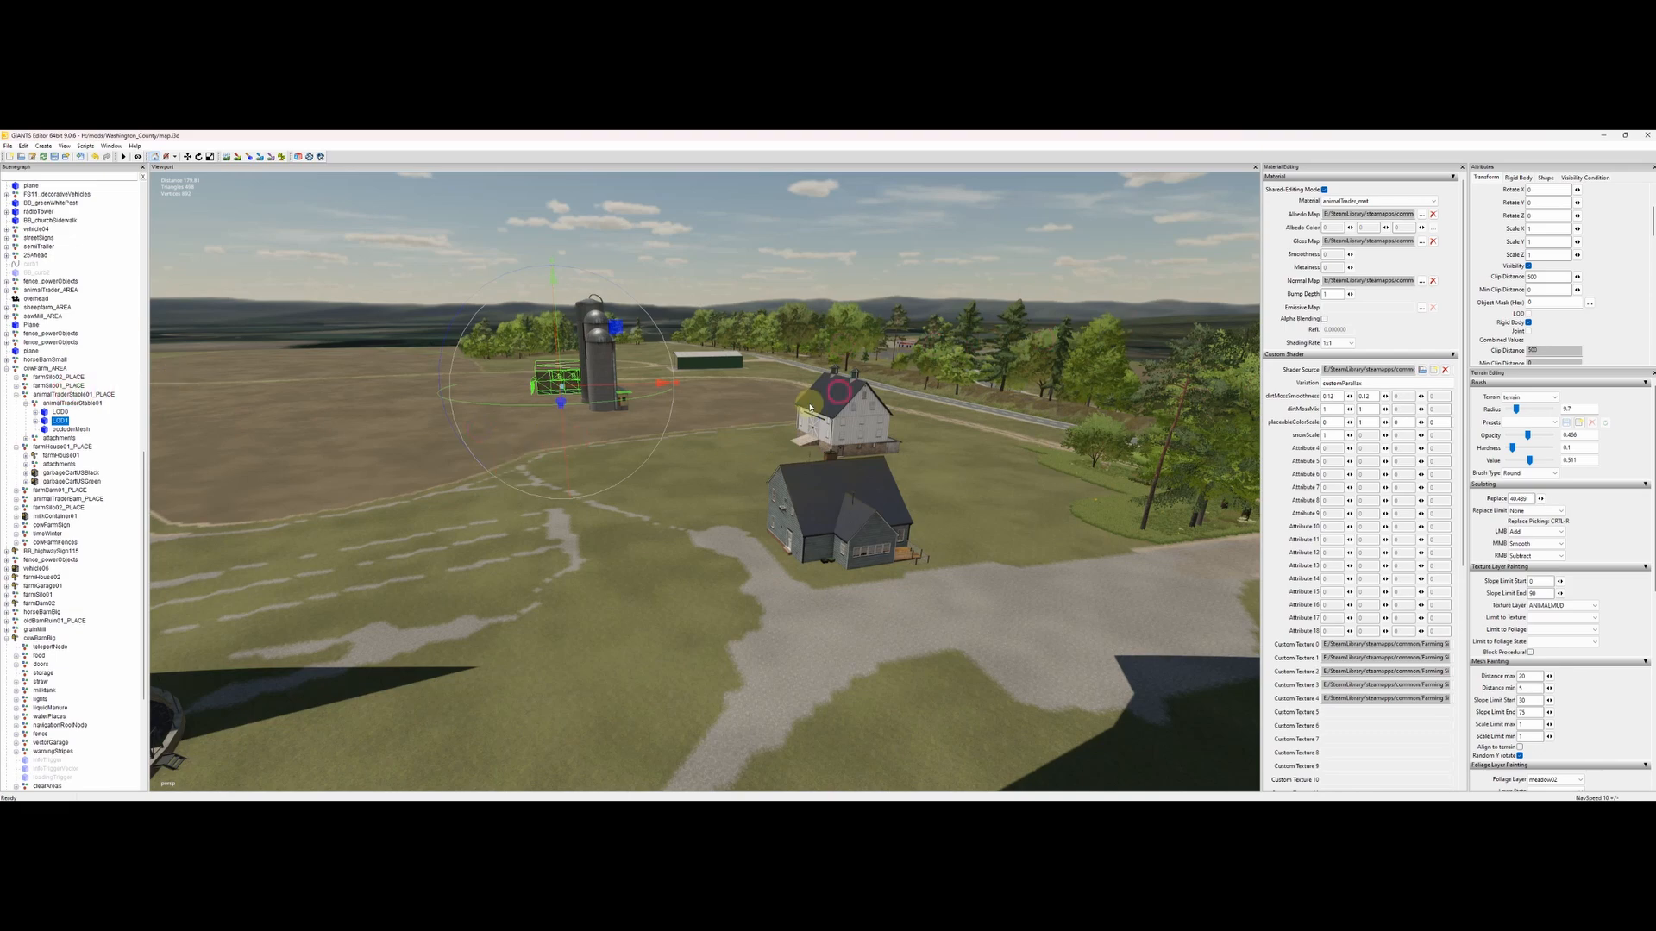
{"action": "right_click_drag", "start_coordinate": [687, 399], "coordinate": [581, 473], "text": "alt"}
{"action": "right_click_drag", "start_coordinate": [702, 451], "coordinate": [578, 488], "text": "alt"}
{"action": "left_click_drag", "start_coordinate": [579, 491], "coordinate": [609, 492], "text": "alt"}
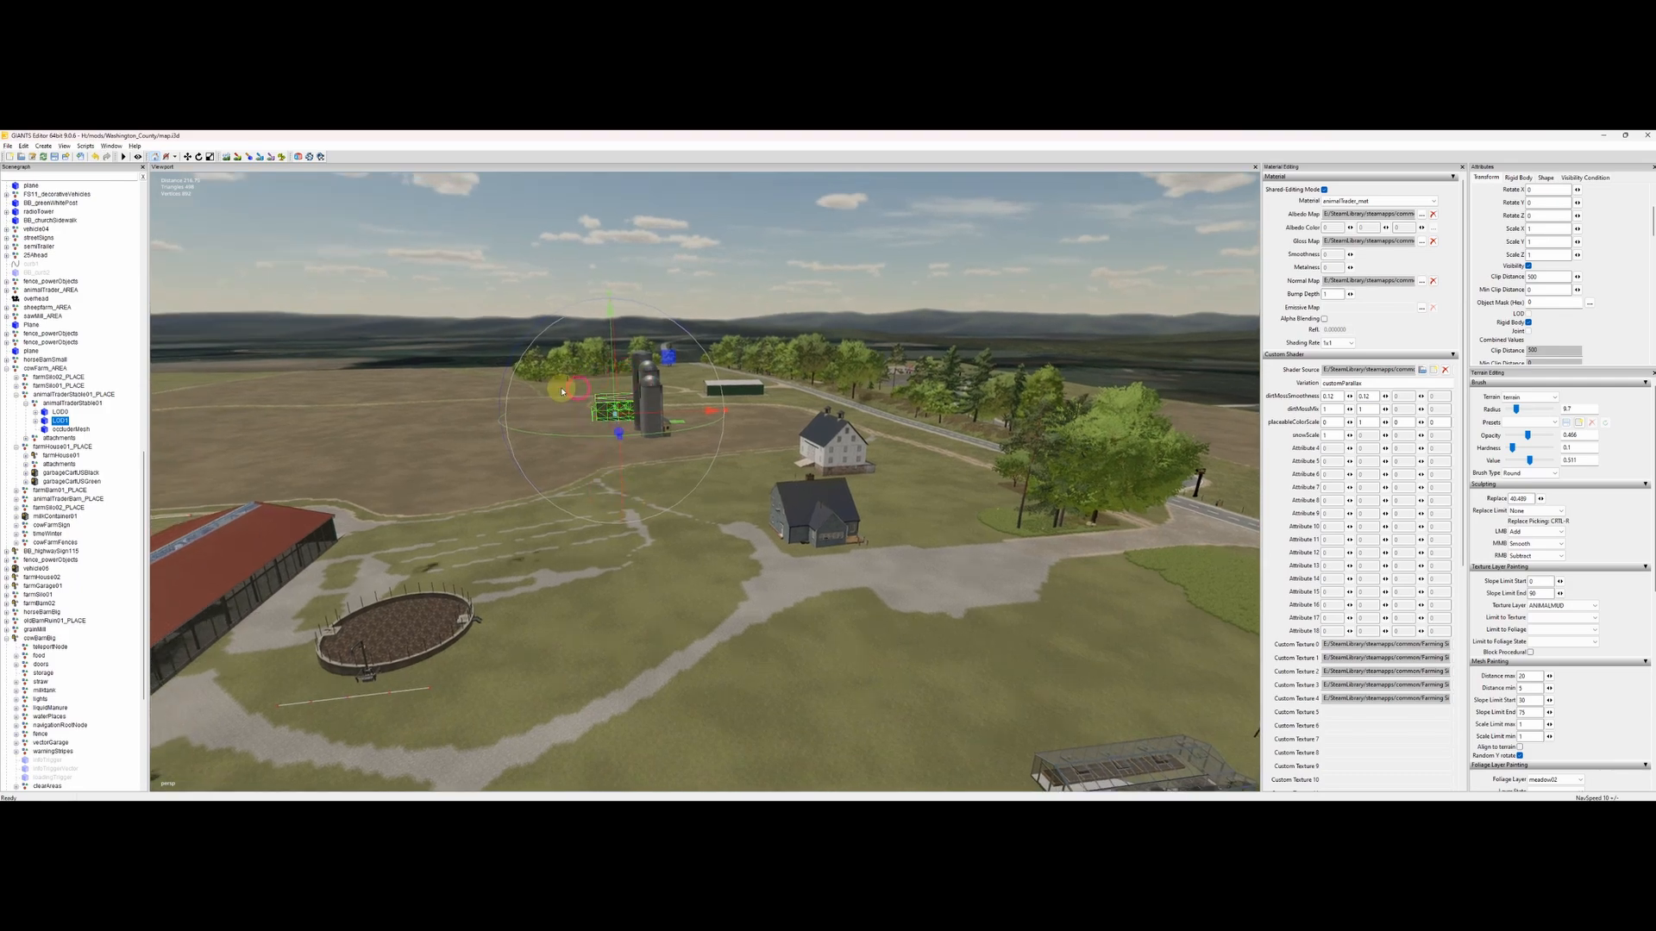
{"action": "right_click_drag", "start_coordinate": [677, 534], "coordinate": [643, 591], "text": "alt"}
{"action": "middle_click_drag", "start_coordinate": [644, 592], "coordinate": [577, 491], "text": "alt"}
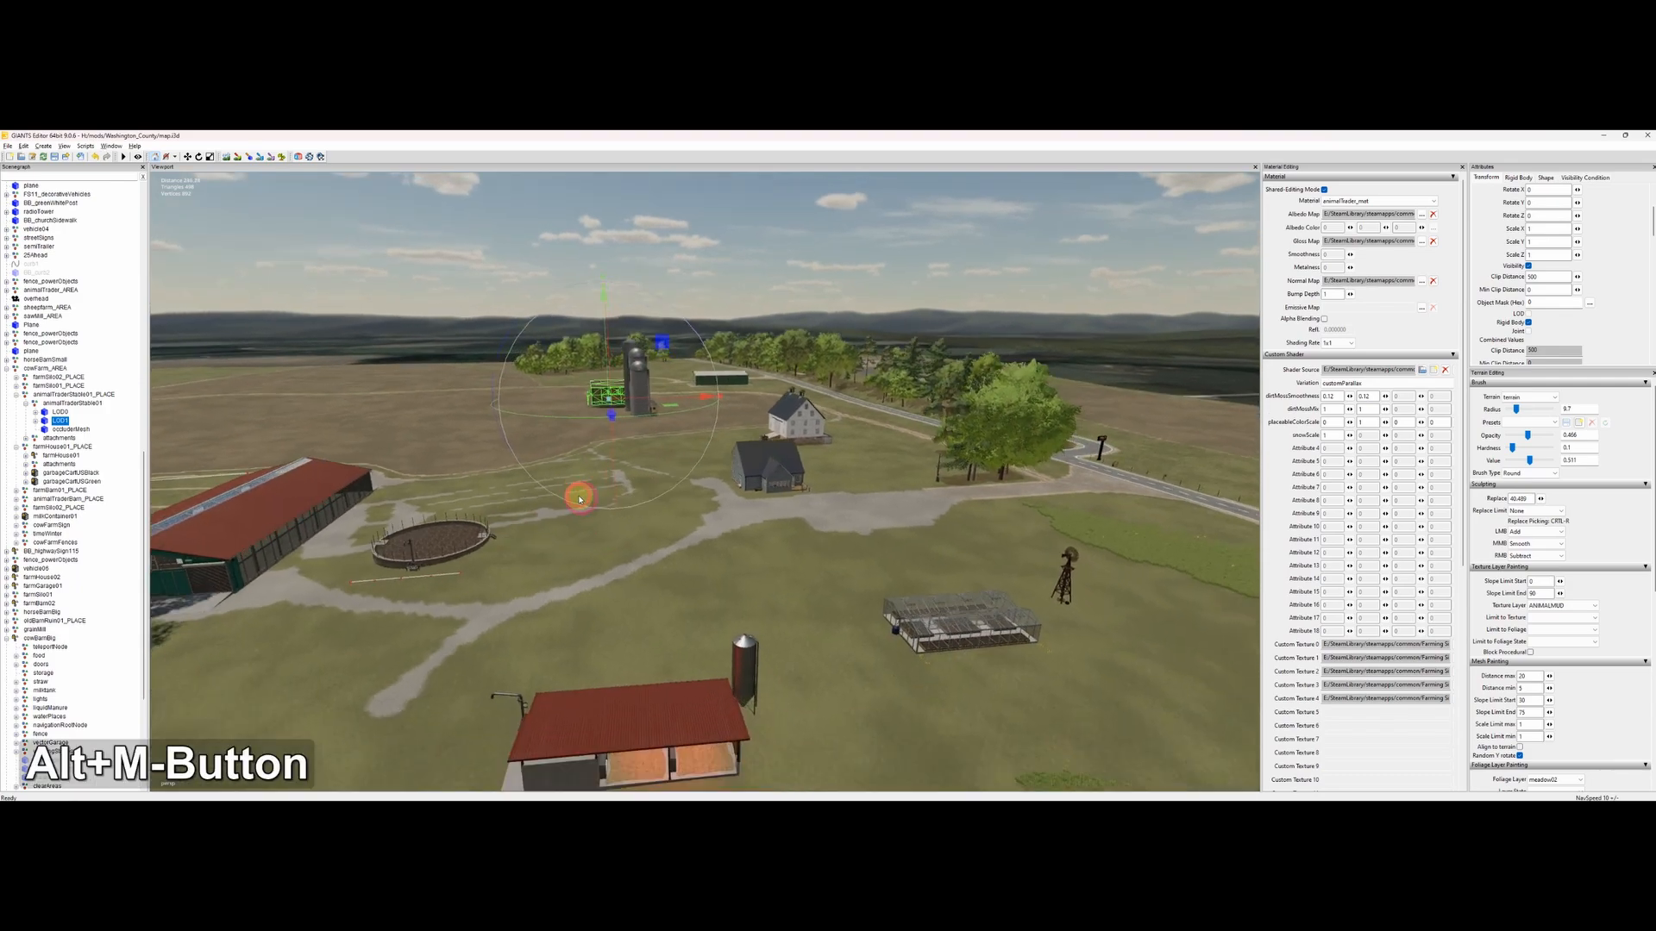
{"action": "left_click_drag", "start_coordinate": [578, 494], "coordinate": [643, 528], "text": "alt"}
{"action": "mouse_move", "coordinate": [644, 528]}
{"action": "middle_mouse_down", "text": "alt"}
{"action": "mouse_move", "coordinate": [584, 478]}
{"action": "mouse_move", "coordinate": [661, 547]}
{"action": "mouse_move", "coordinate": [632, 500]}
{"action": "middle_mouse_up", "text": "alt"}
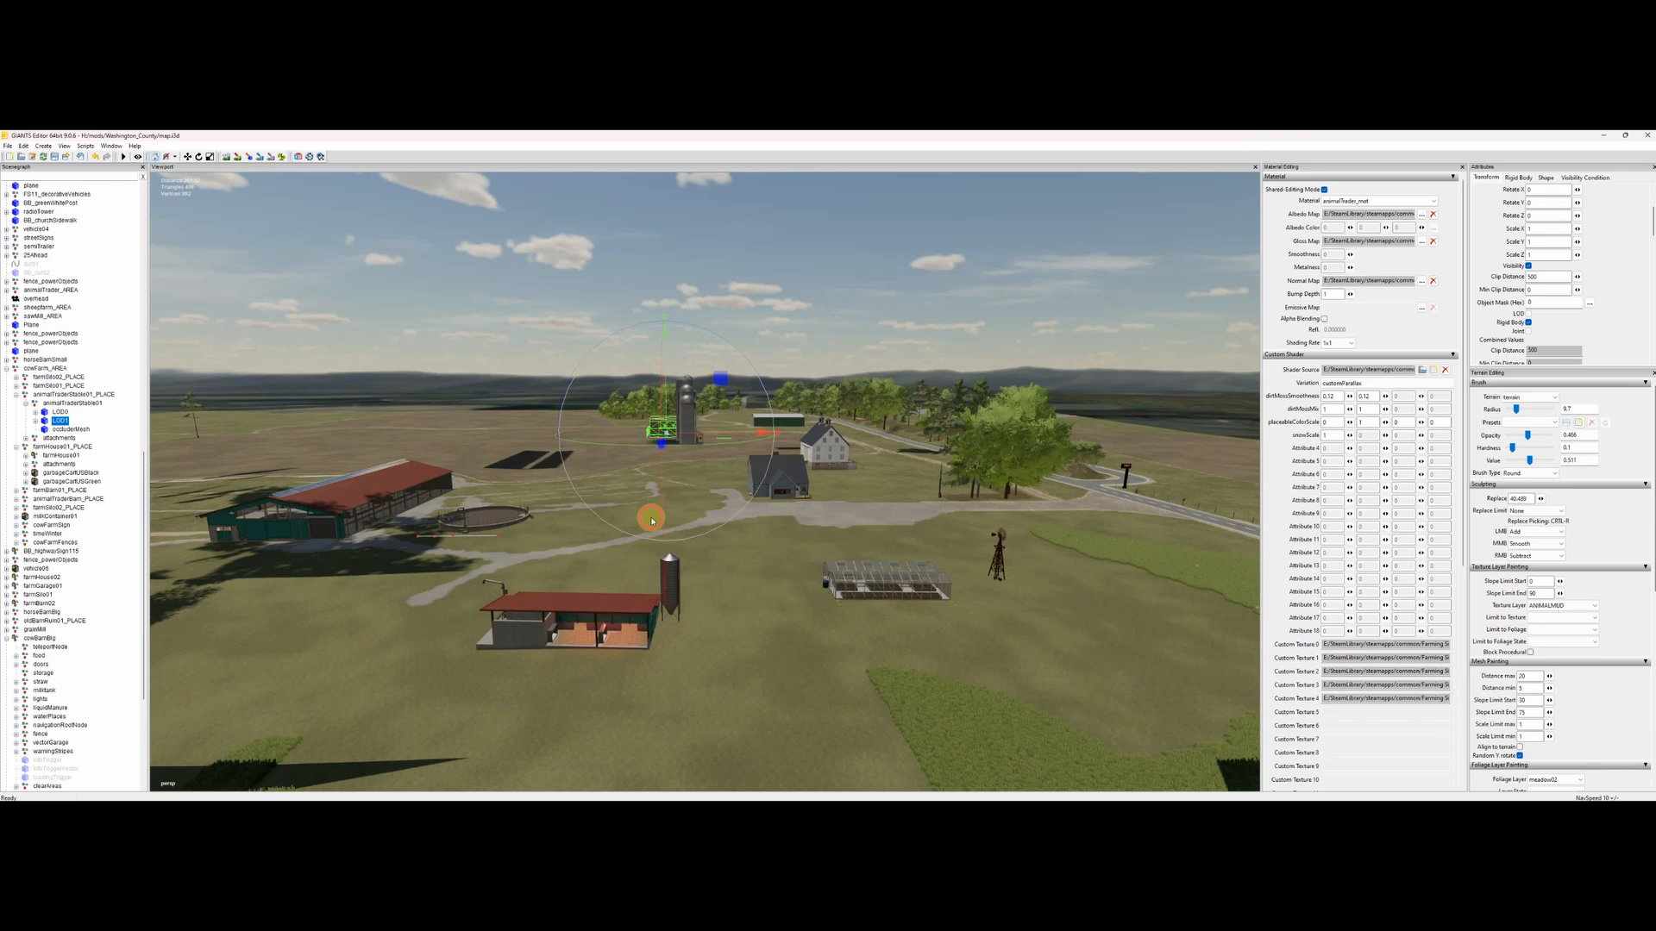
{"action": "middle_click_drag", "start_coordinate": [826, 473], "coordinate": [746, 623], "text": "alt"}
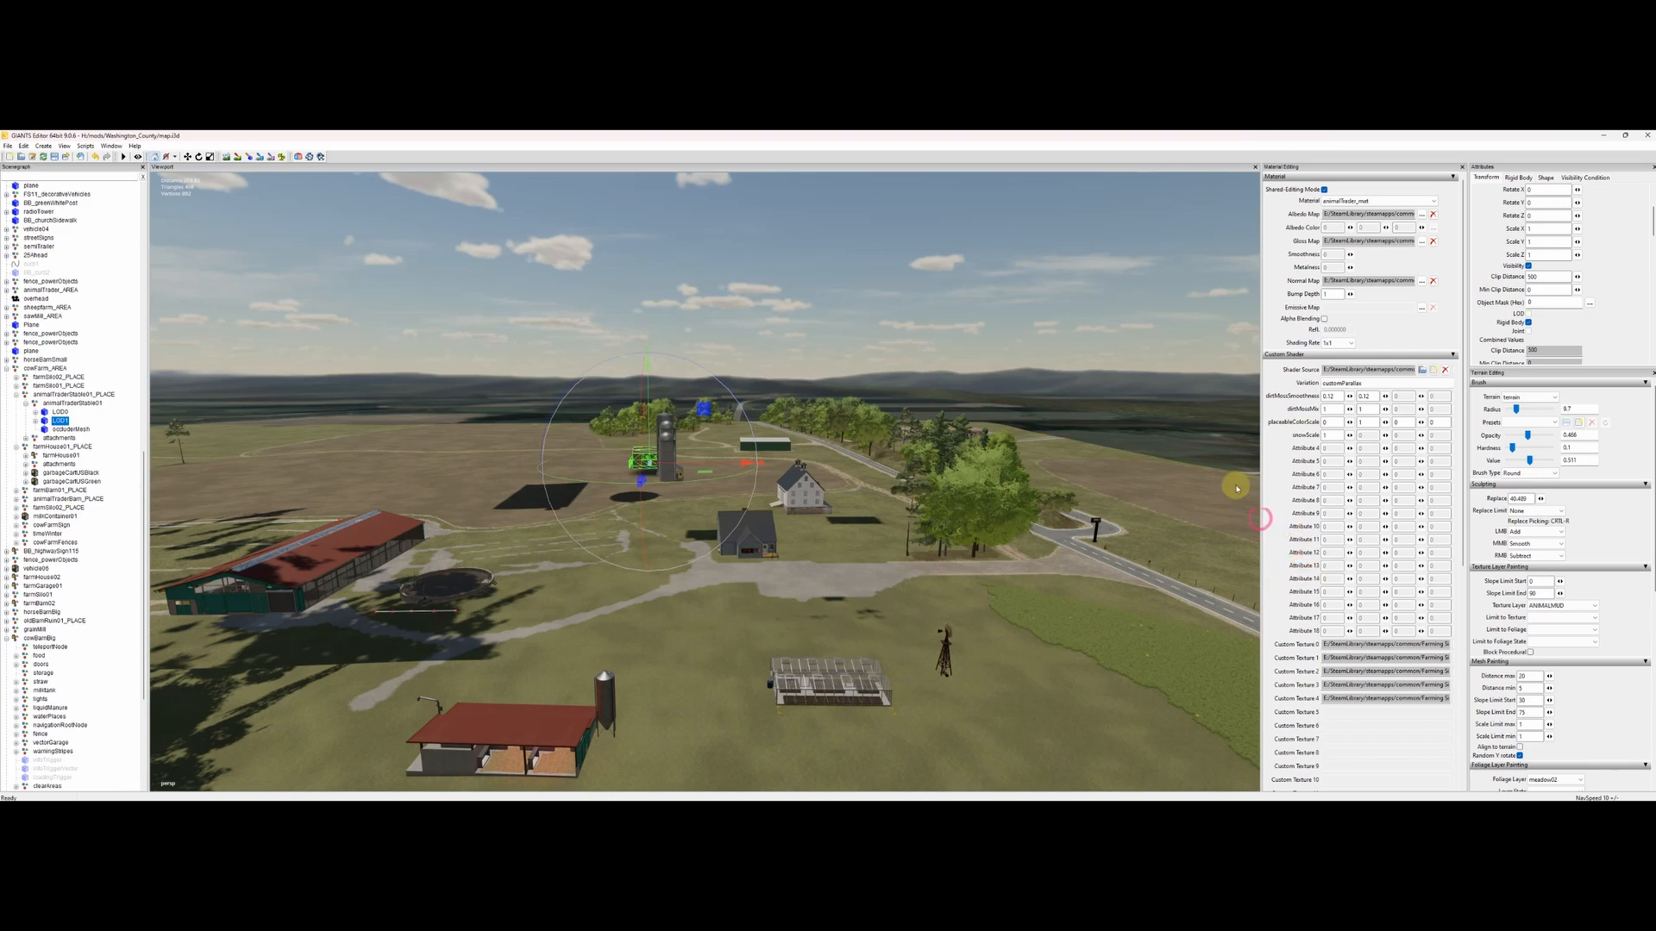
Step: Examine the PlanET biogas tank from afar, up close and from inside its wall to see what it hides
{"action": "middle_click_drag", "start_coordinate": [780, 602], "coordinate": [861, 541], "text": "alt"}
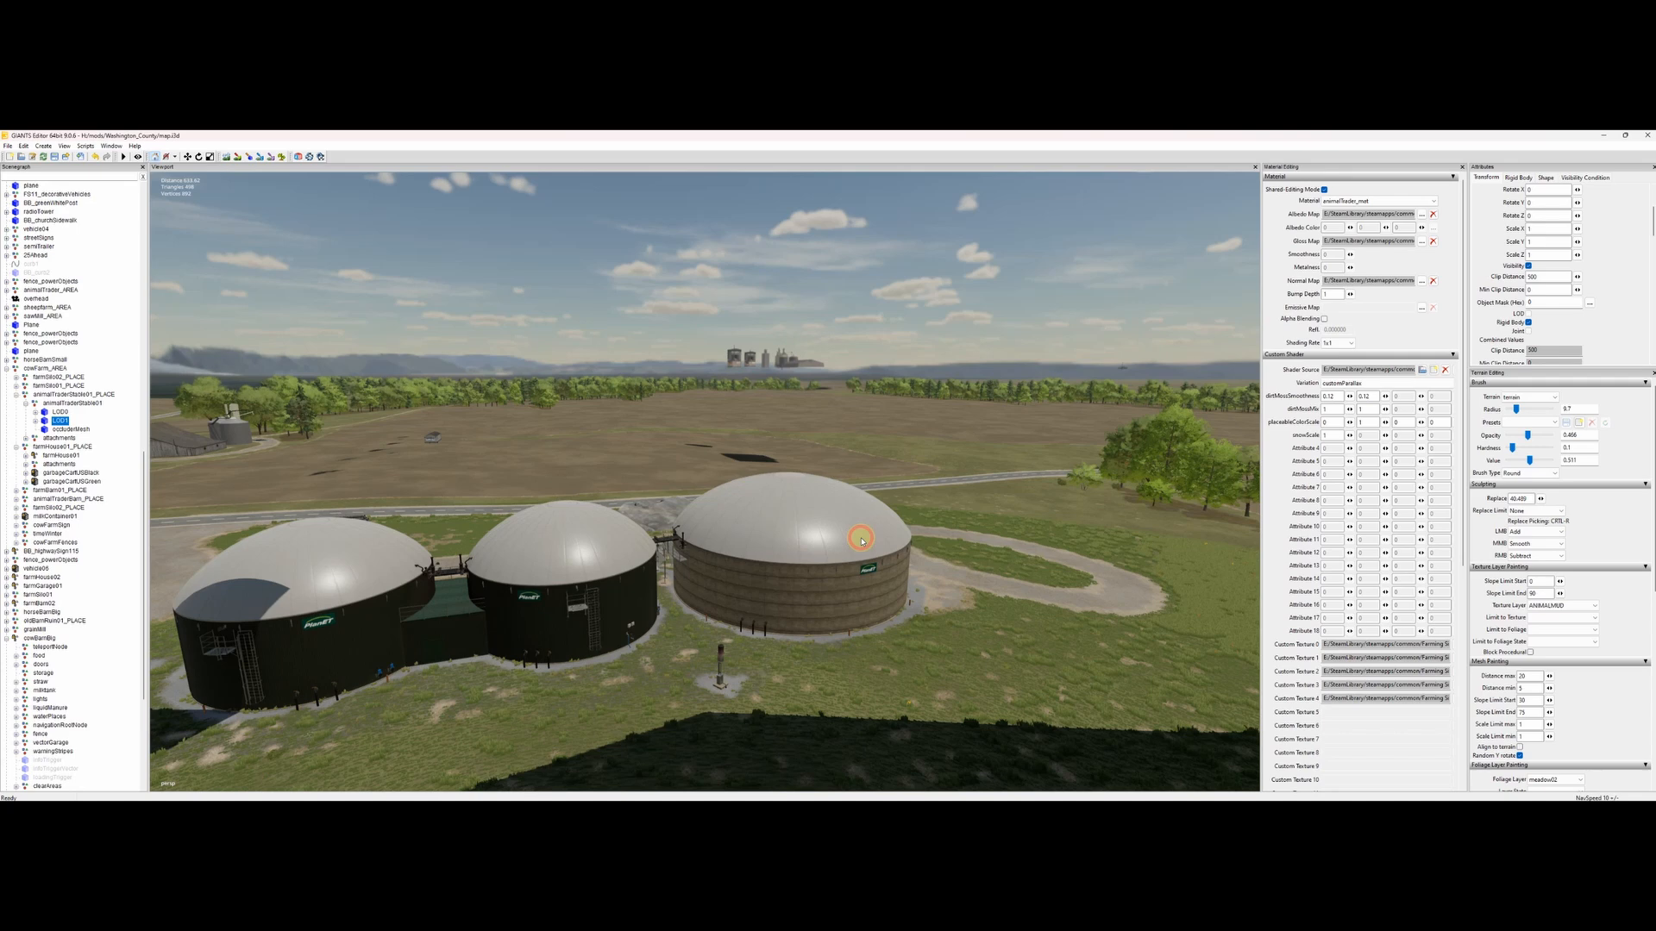
{"action": "left_click", "coordinate": [792, 536]}
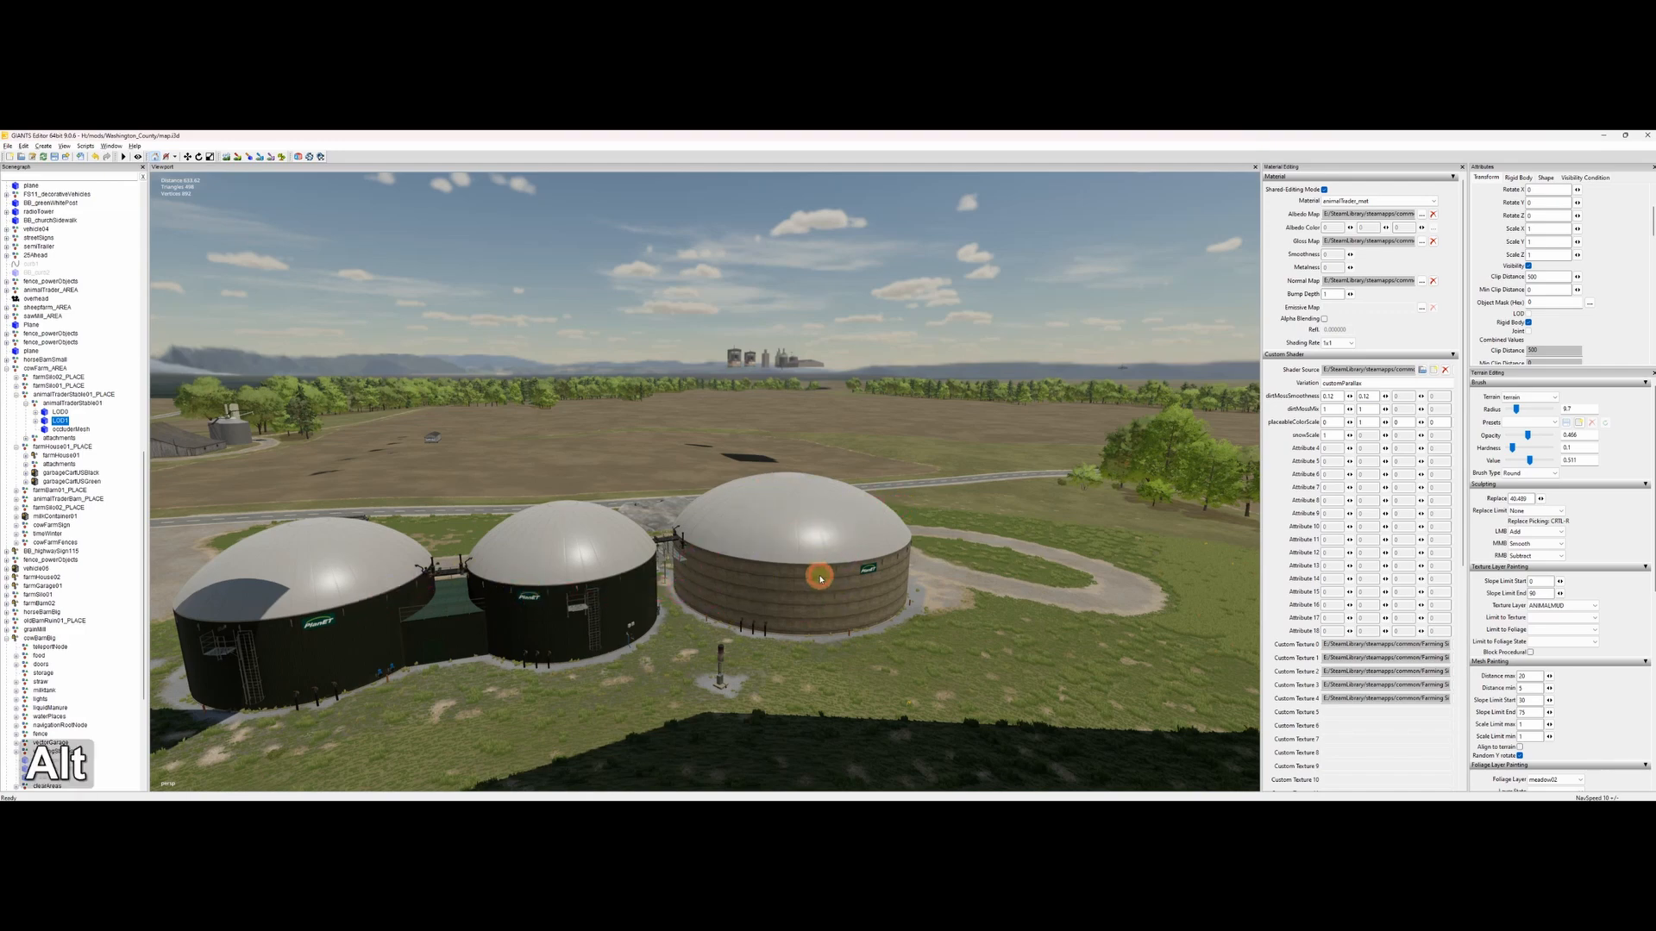
{"action": "middle_click_drag", "start_coordinate": [815, 575], "coordinate": [739, 569], "text": "alt"}
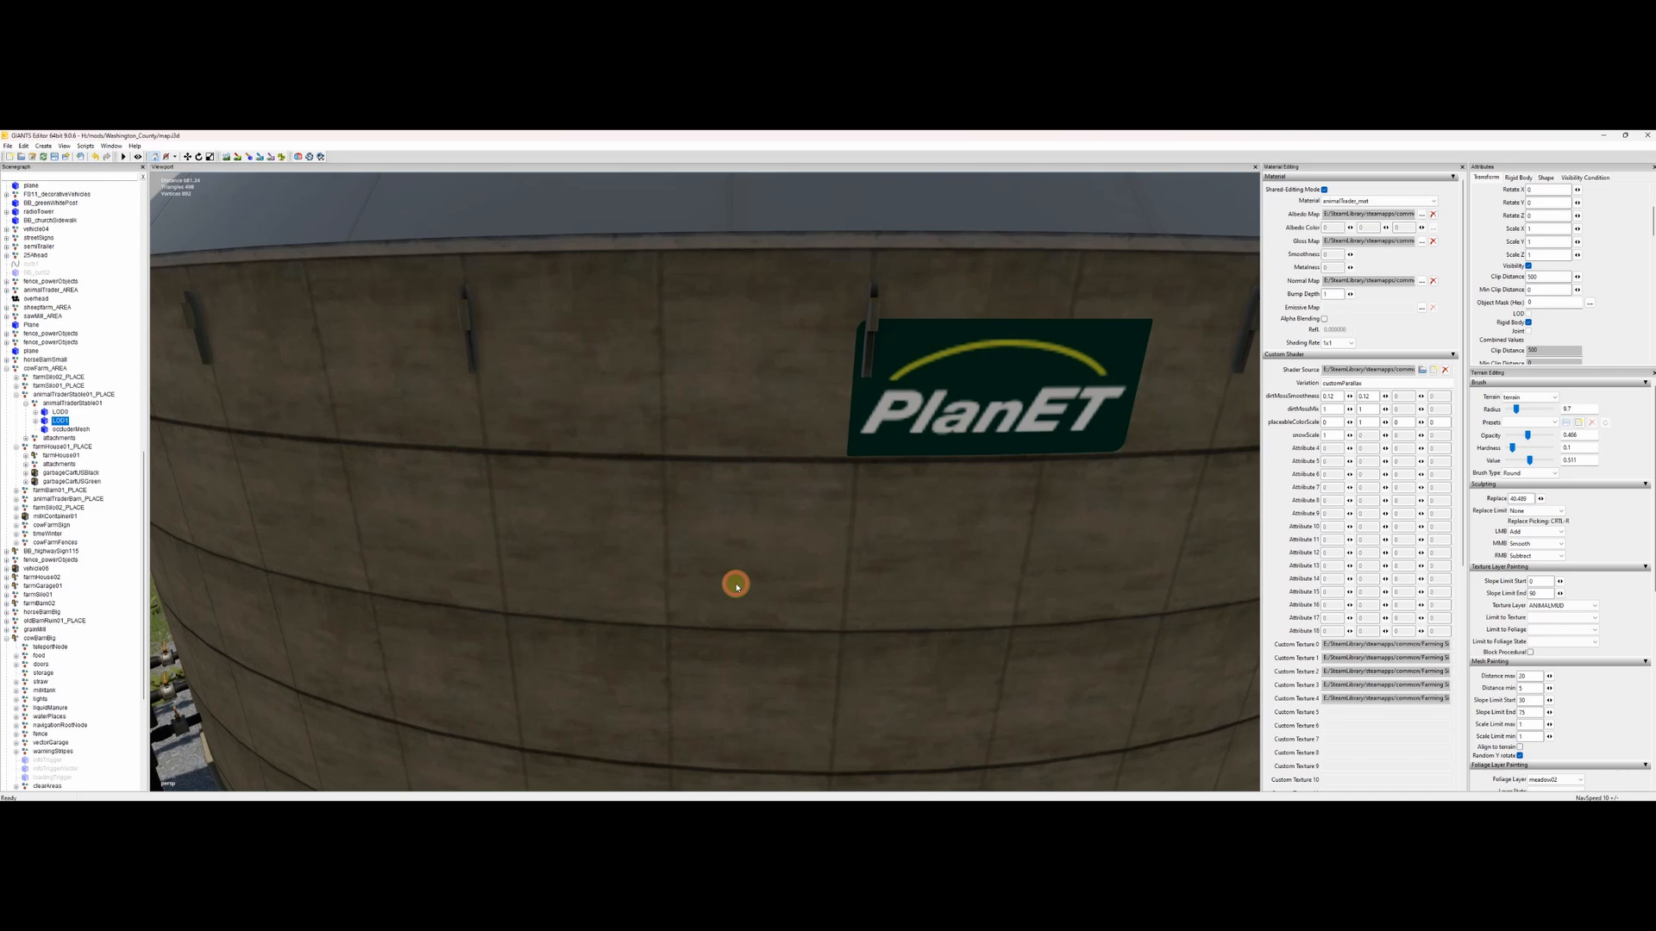
{"action": "middle_click_drag", "start_coordinate": [739, 580], "coordinate": [821, 585], "text": "alt"}
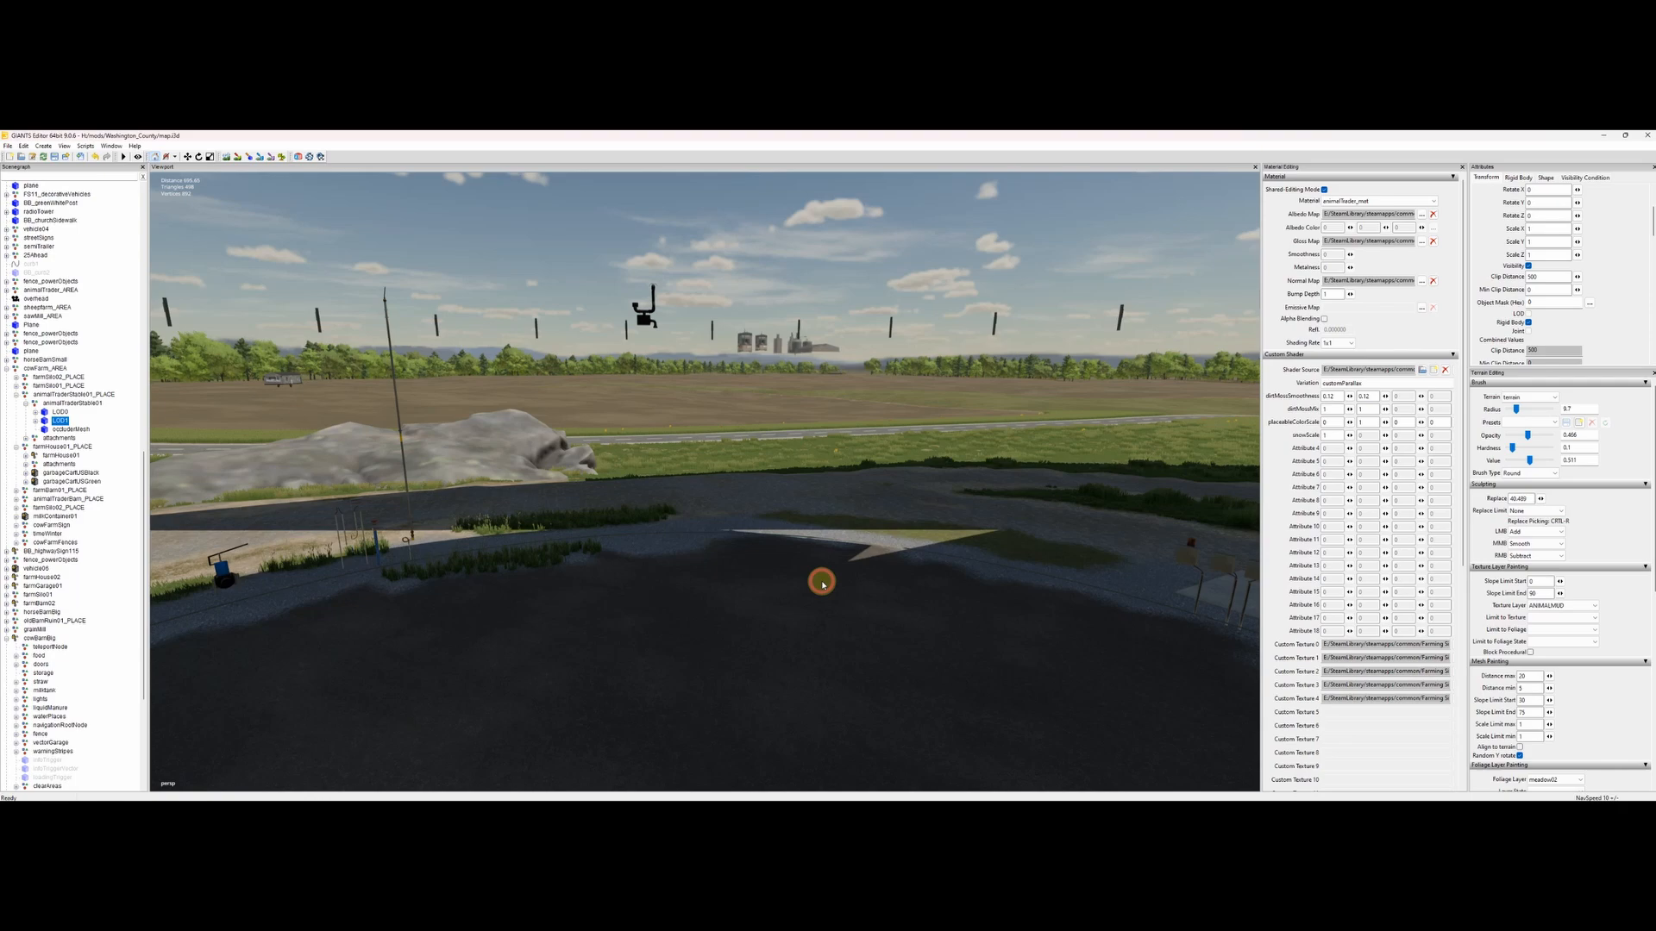
{"action": "middle_click_drag", "start_coordinate": [862, 558], "coordinate": [778, 603], "text": "alt"}
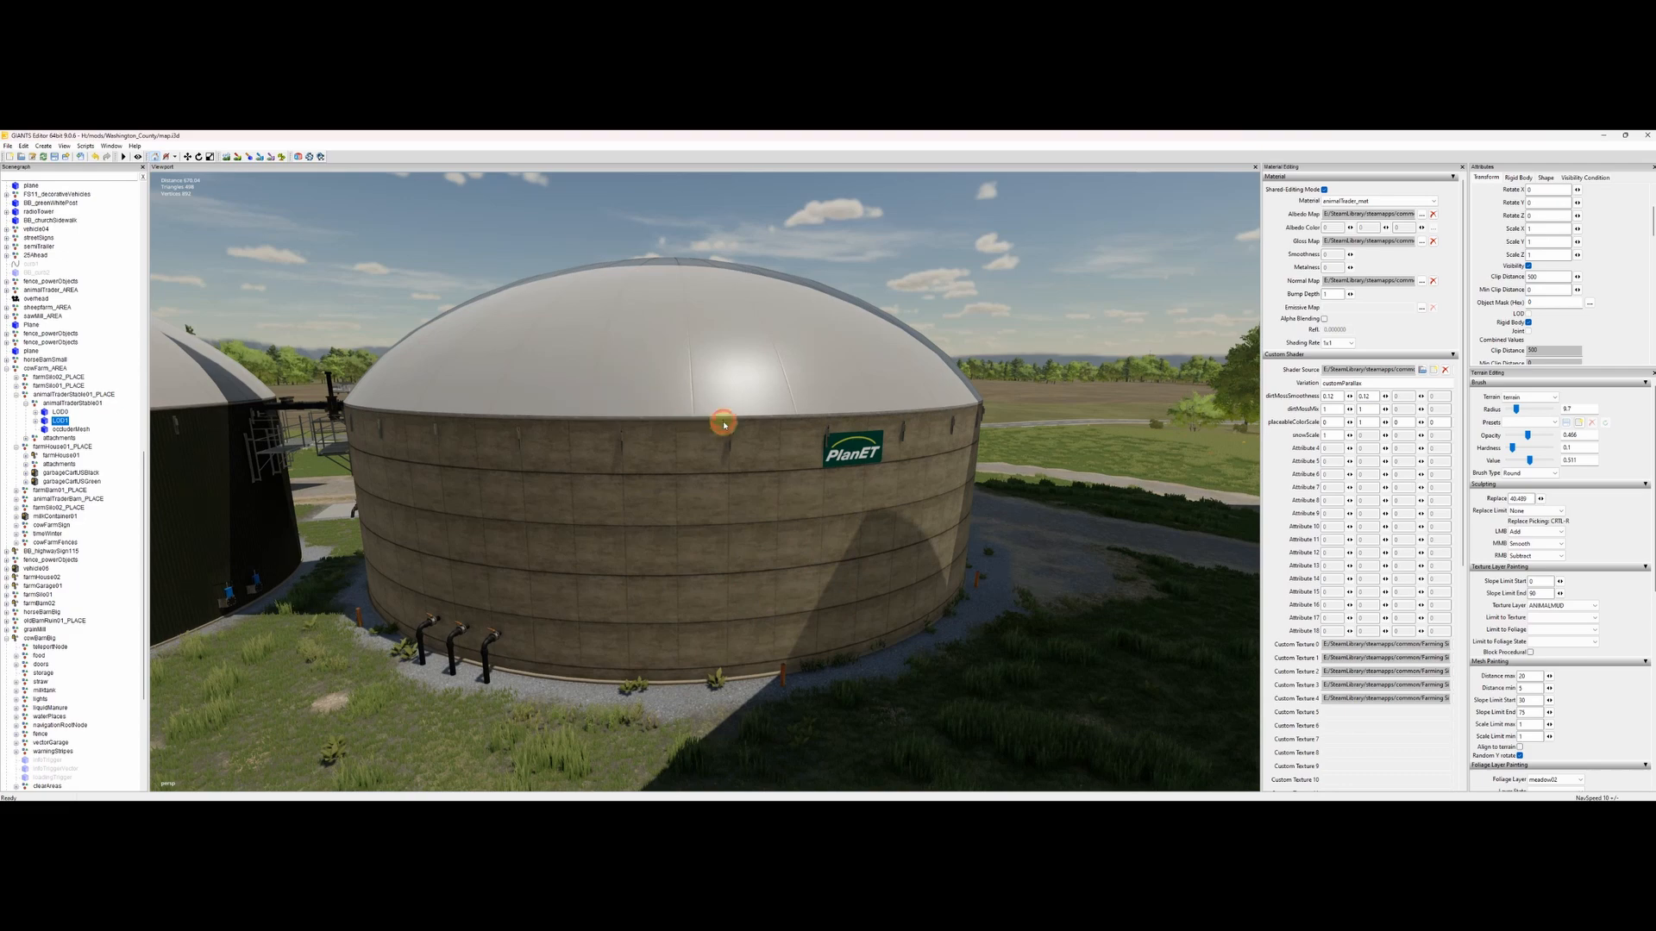
{"action": "middle_click_drag", "start_coordinate": [718, 428], "coordinate": [708, 532], "text": "alt"}
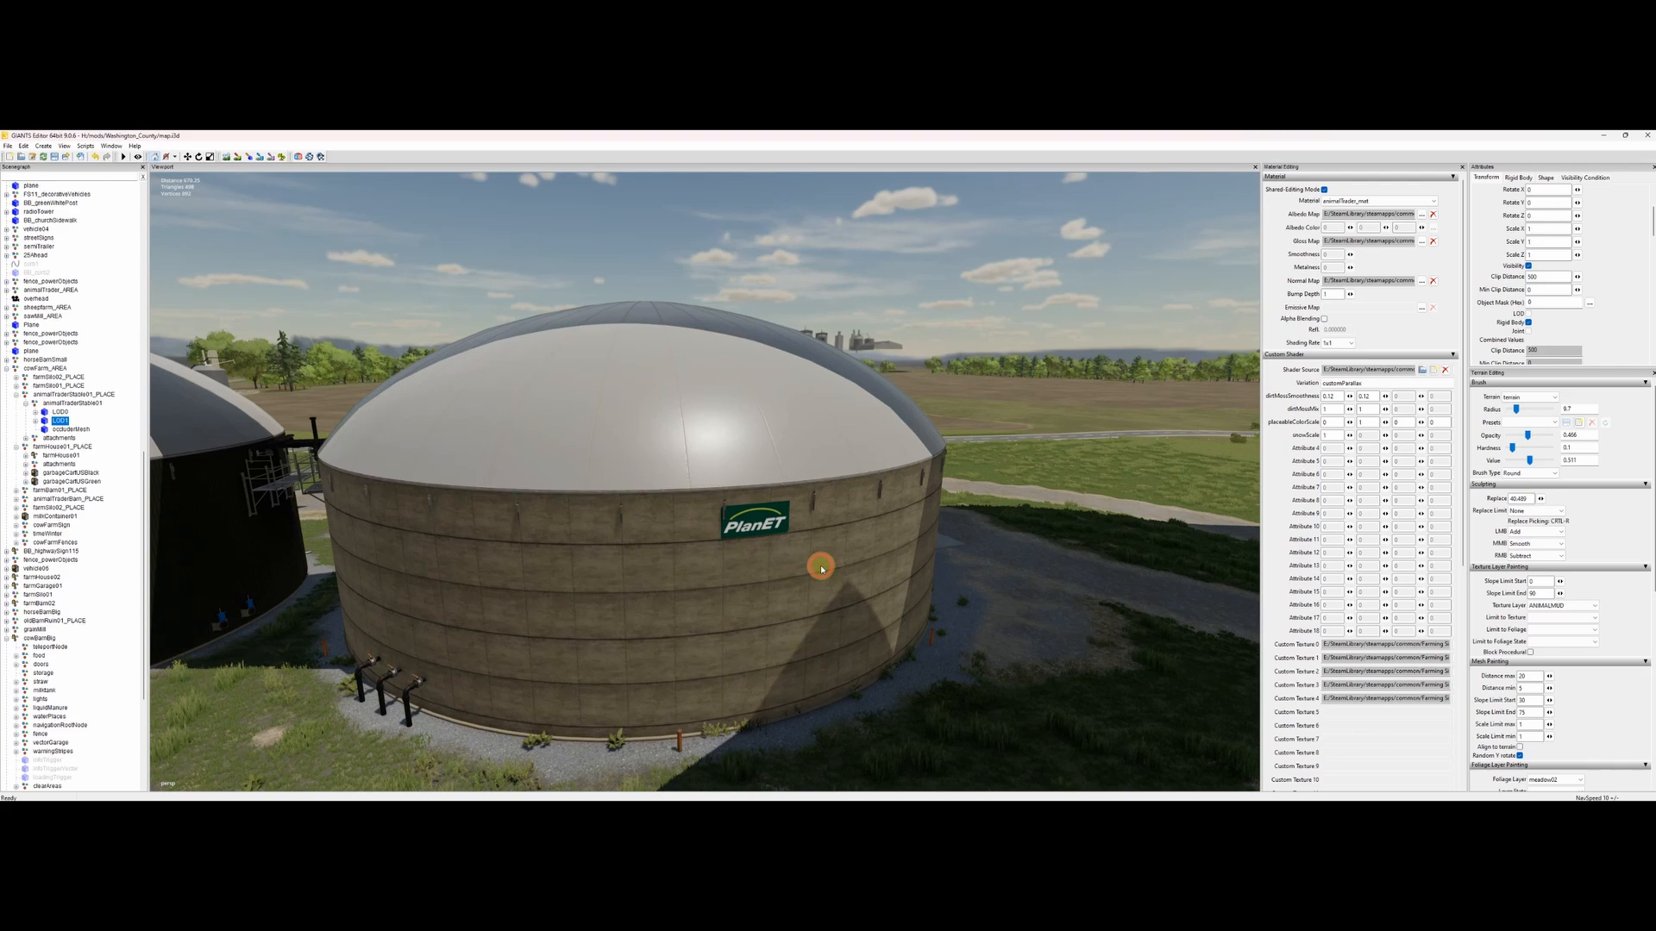
{"action": "middle_click_drag", "start_coordinate": [897, 573], "coordinate": [729, 586], "text": "alt"}
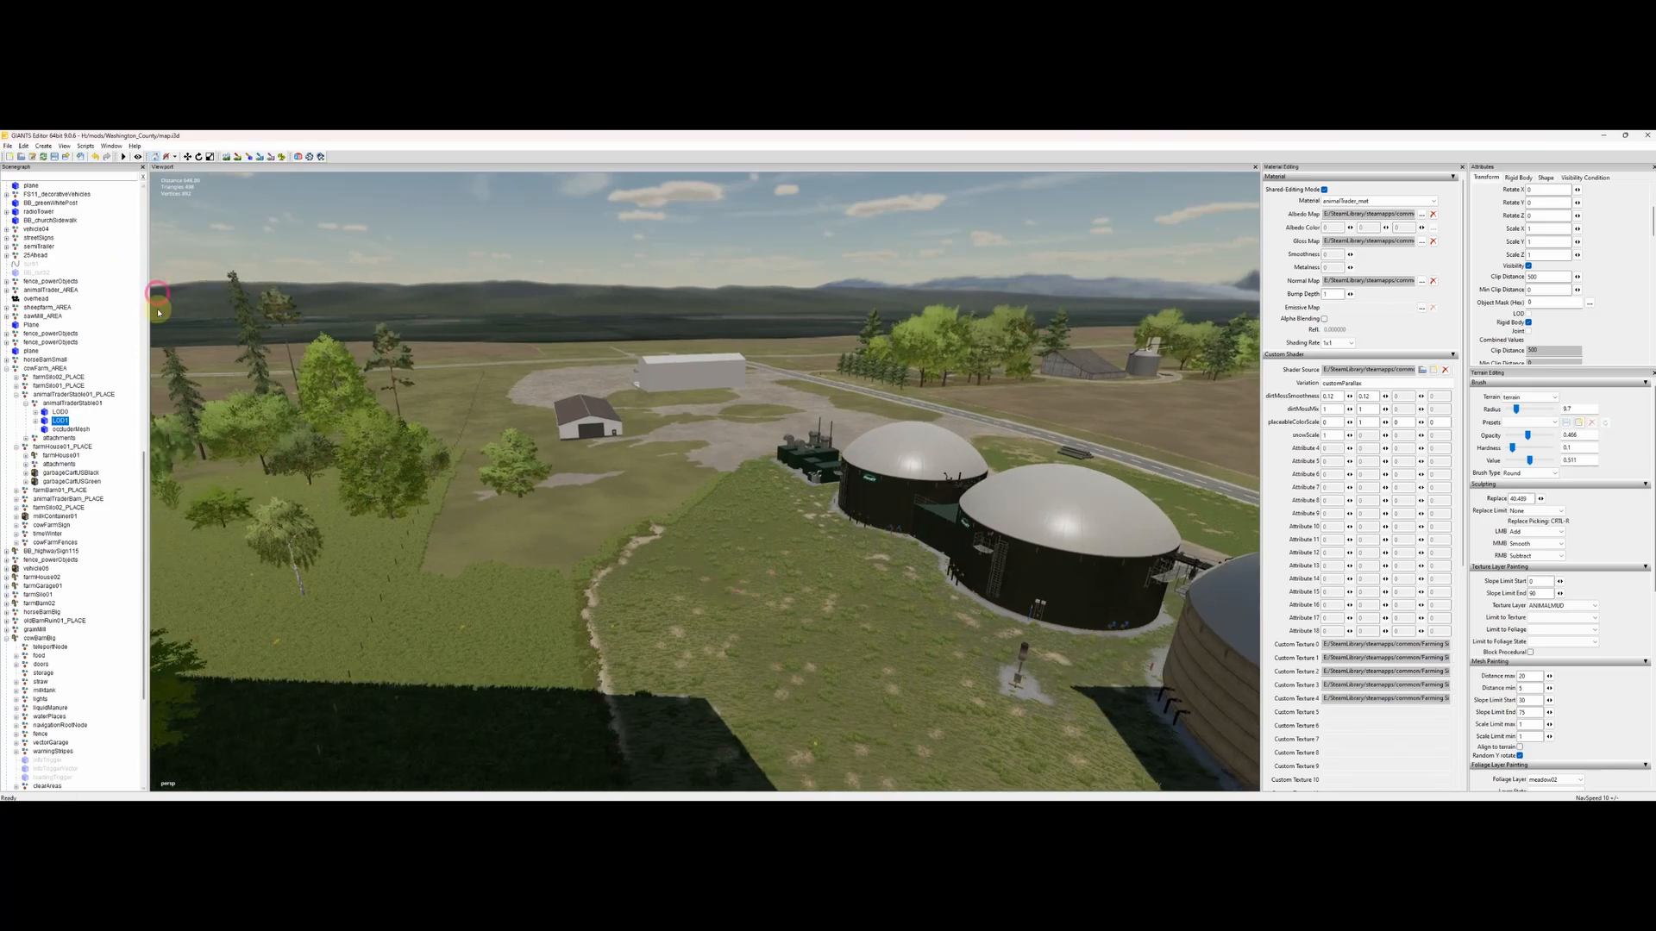
Step: Select the terrain and sun nodes near the start of the scenegraph and clear the selection
{"action": "left_click_drag", "start_coordinate": [145, 472], "coordinate": [148, 214]}
{"action": "scroll", "coordinate": [82, 285], "scroll_direction": "up", "scroll_amount": 1}
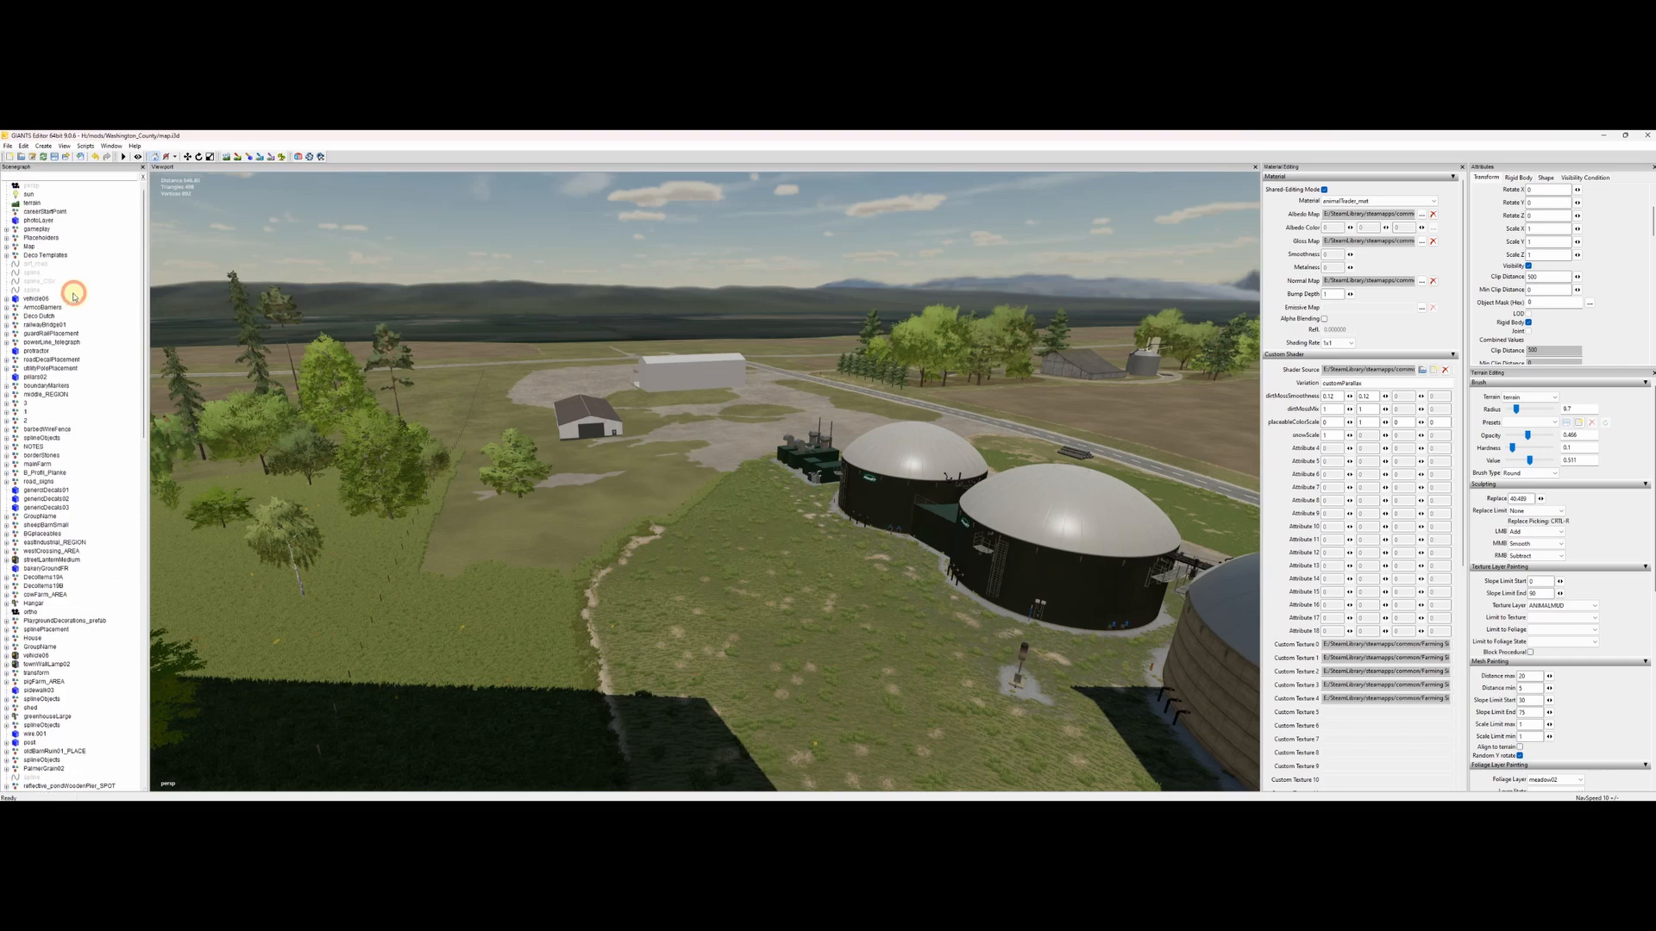
{"action": "left_click", "coordinate": [32, 203]}
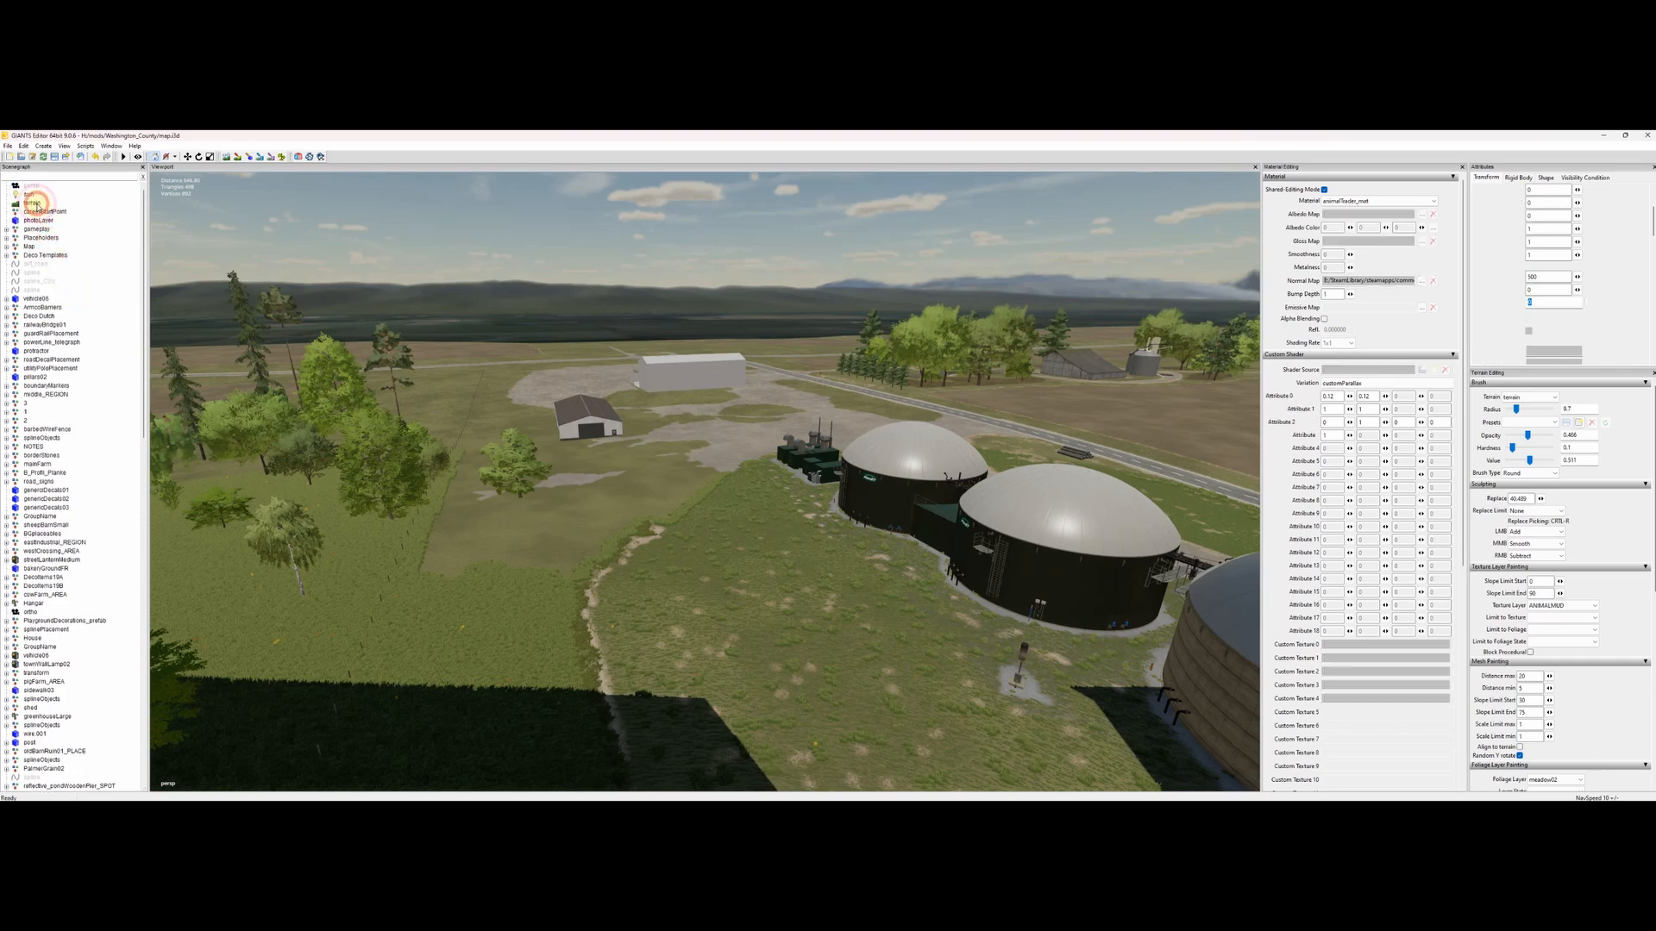
{"action": "left_click", "coordinate": [29, 194]}
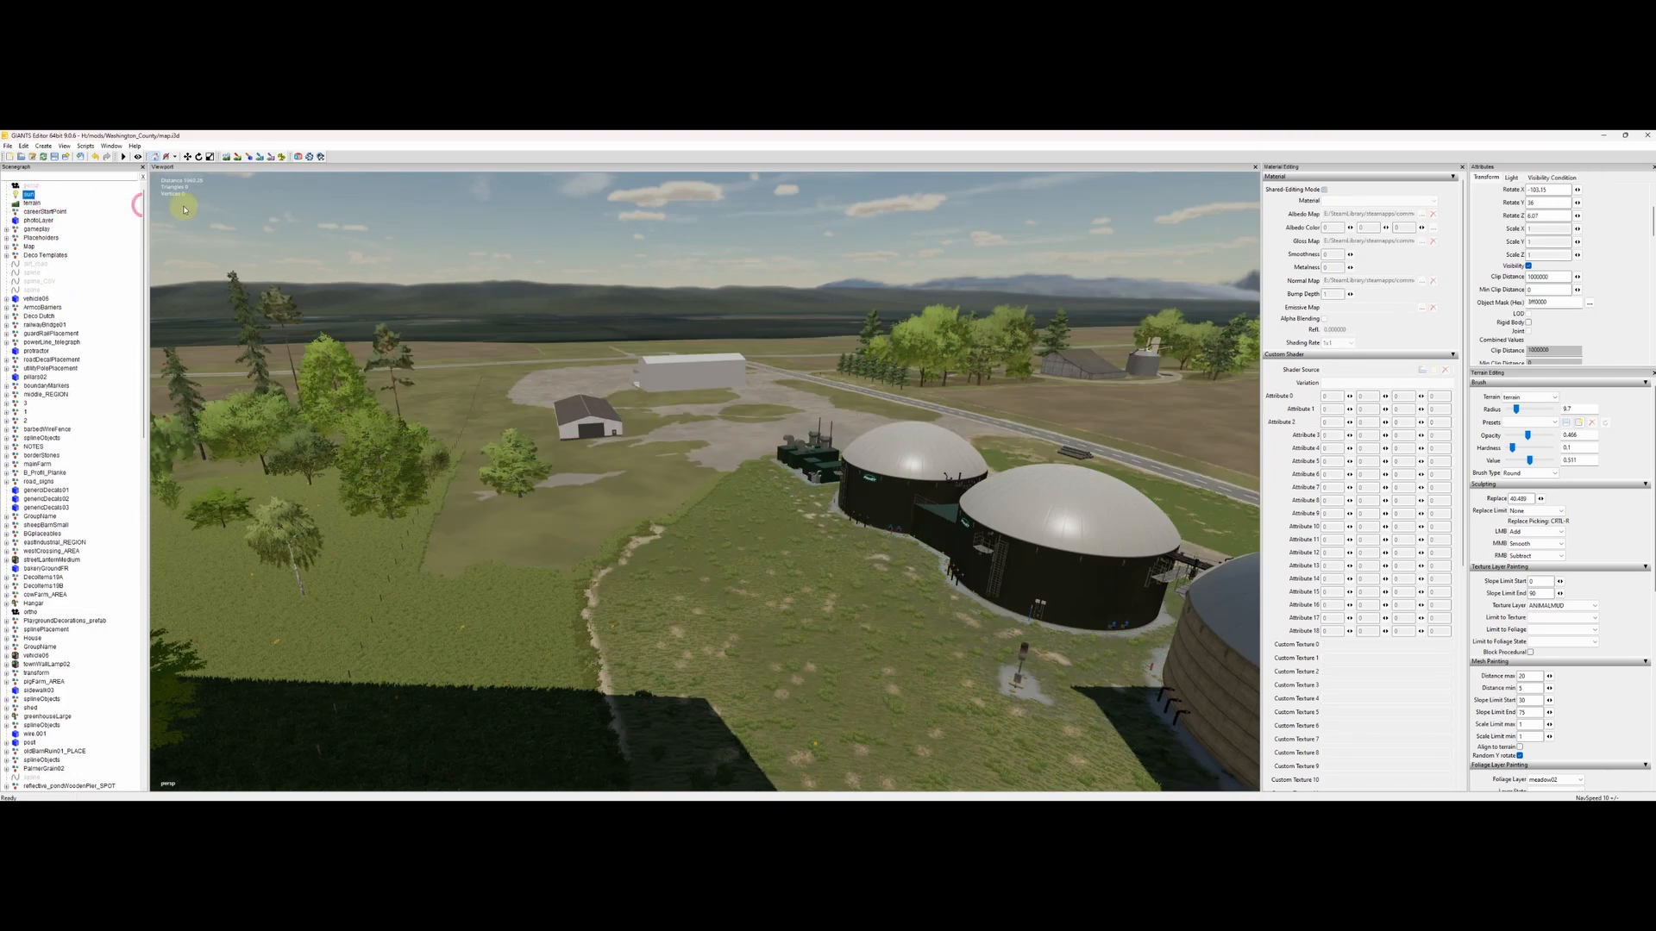
{"action": "left_click", "coordinate": [547, 200]}
Step: Survey the trees, fields and barns around the biogas tanks from several elevated viewpoints
{"action": "middle_click_drag", "start_coordinate": [795, 459], "coordinate": [714, 597], "text": "alt"}
{"action": "left_click_drag", "start_coordinate": [714, 597], "coordinate": [647, 552], "text": "alt"}
{"action": "right_click_drag", "start_coordinate": [647, 552], "coordinate": [958, 521], "text": "alt"}
{"action": "left_click_drag", "start_coordinate": [792, 583], "coordinate": [836, 603], "text": "alt"}
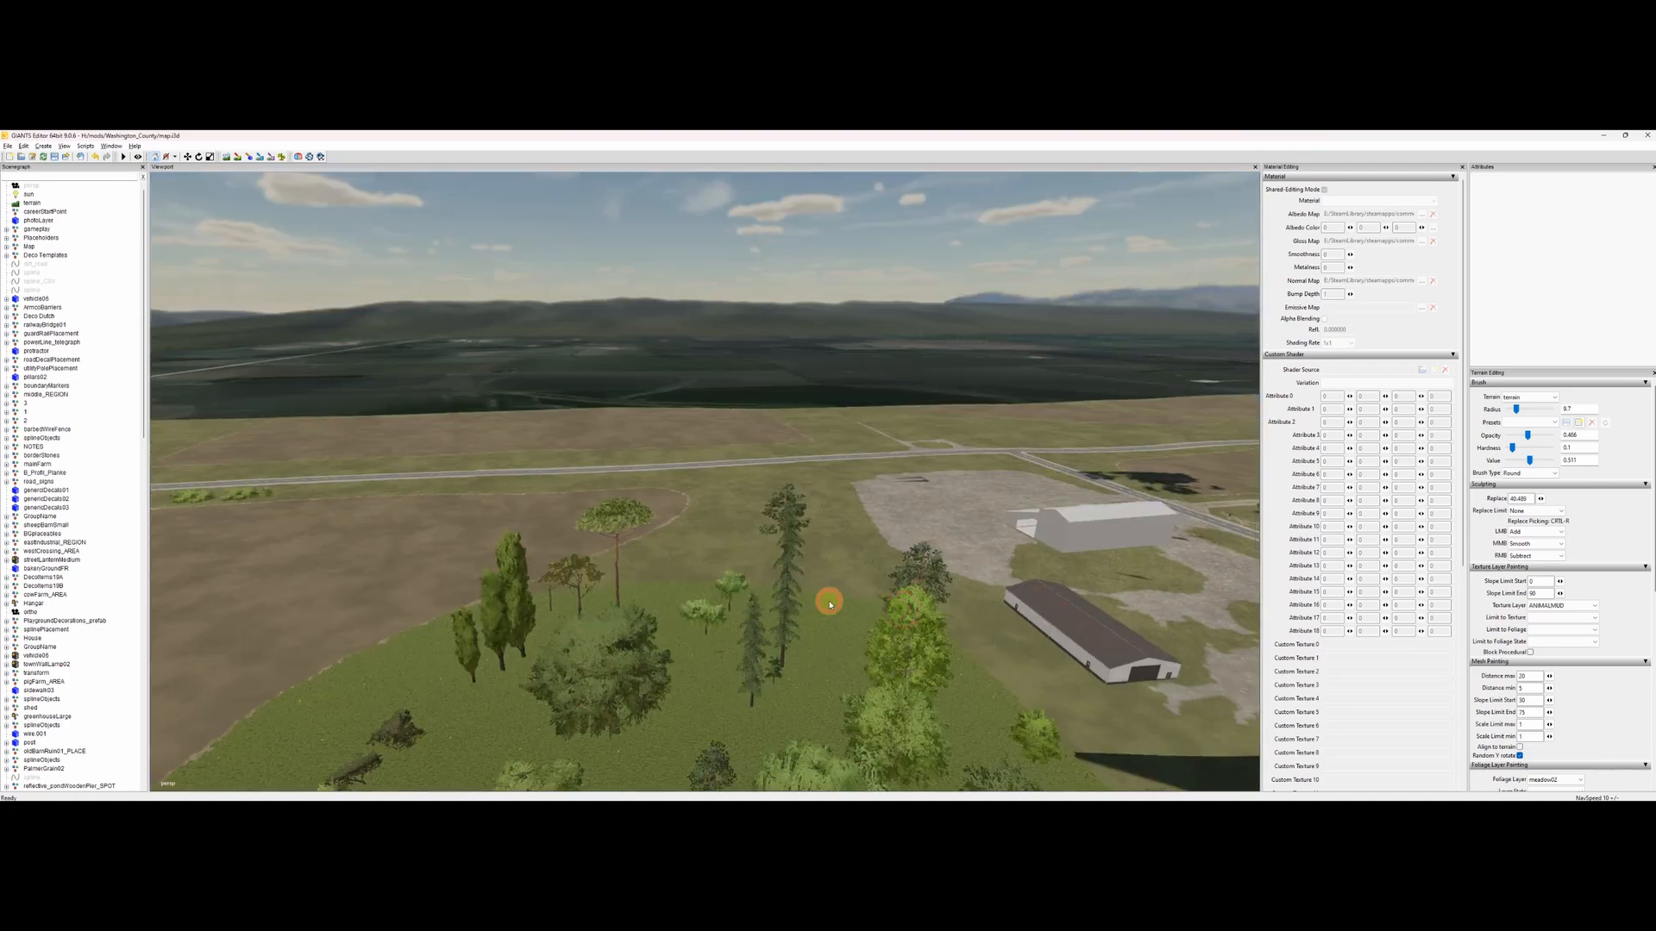
{"action": "middle_click_drag", "start_coordinate": [836, 602], "coordinate": [802, 554], "text": "alt"}
{"action": "left_click_drag", "start_coordinate": [802, 554], "coordinate": [982, 621], "text": "alt"}
{"action": "middle_click_drag", "start_coordinate": [984, 622], "coordinate": [852, 563], "text": "alt"}
{"action": "right_click_drag", "start_coordinate": [773, 578], "coordinate": [948, 509], "text": "alt"}
{"action": "left_click_drag", "start_coordinate": [949, 509], "coordinate": [862, 520], "text": "alt"}
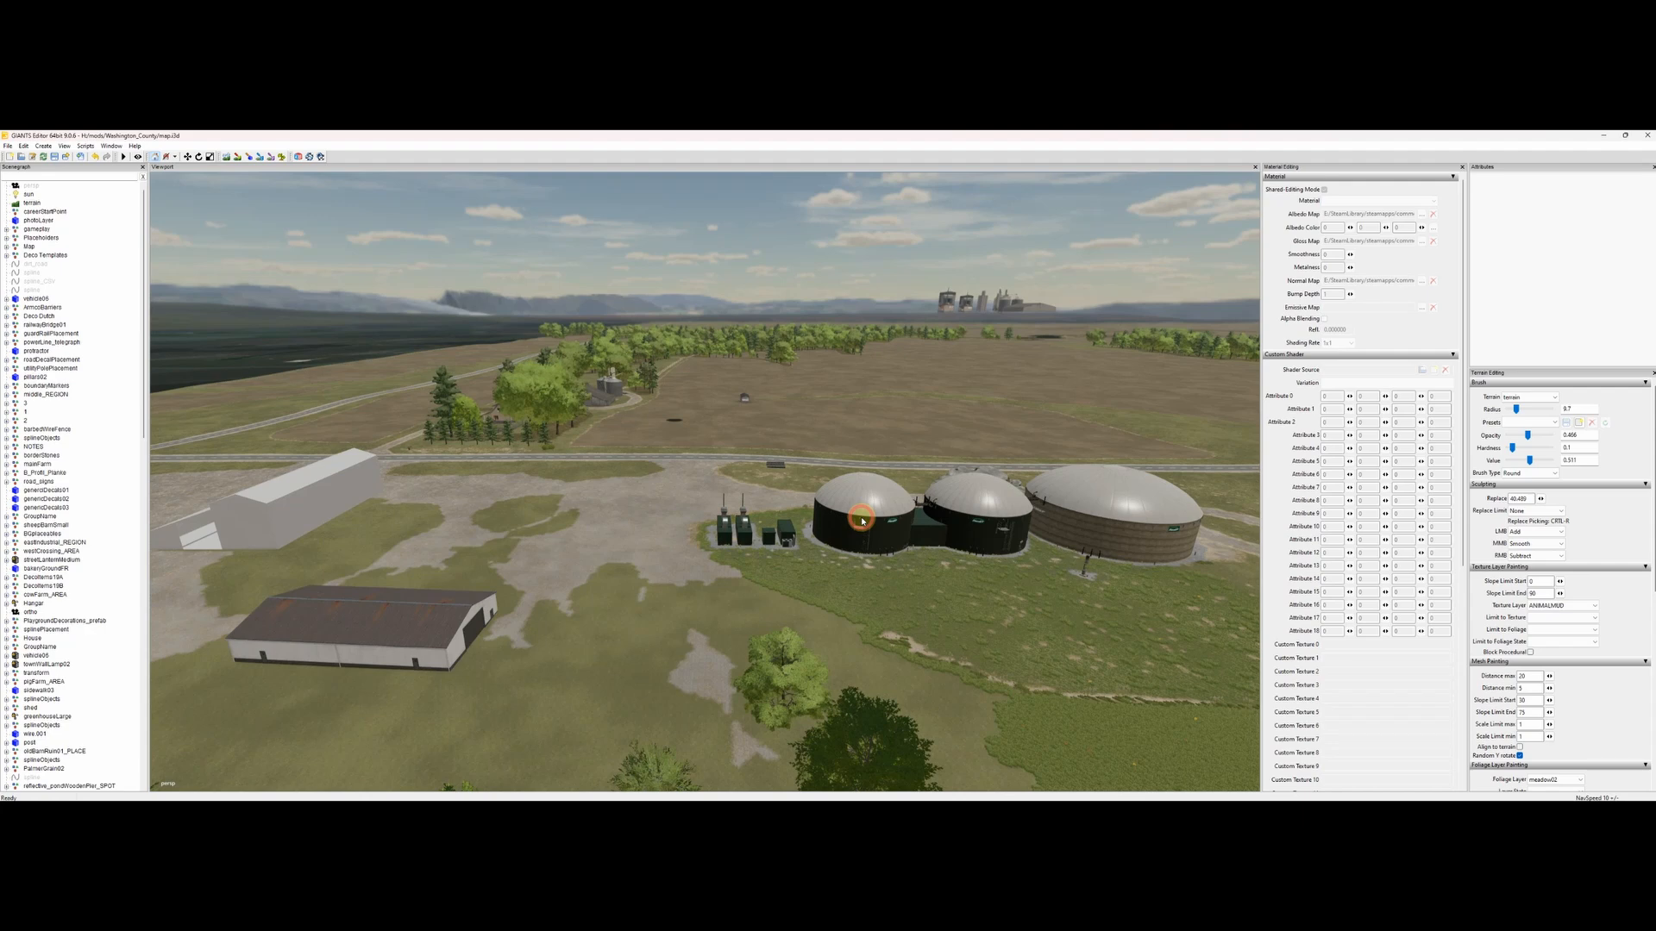
Step: Examine the three domed biogas tanks and the green generator units from across the yard and from closer in
{"action": "middle_click_drag", "start_coordinate": [830, 570], "coordinate": [901, 552], "text": "alt"}
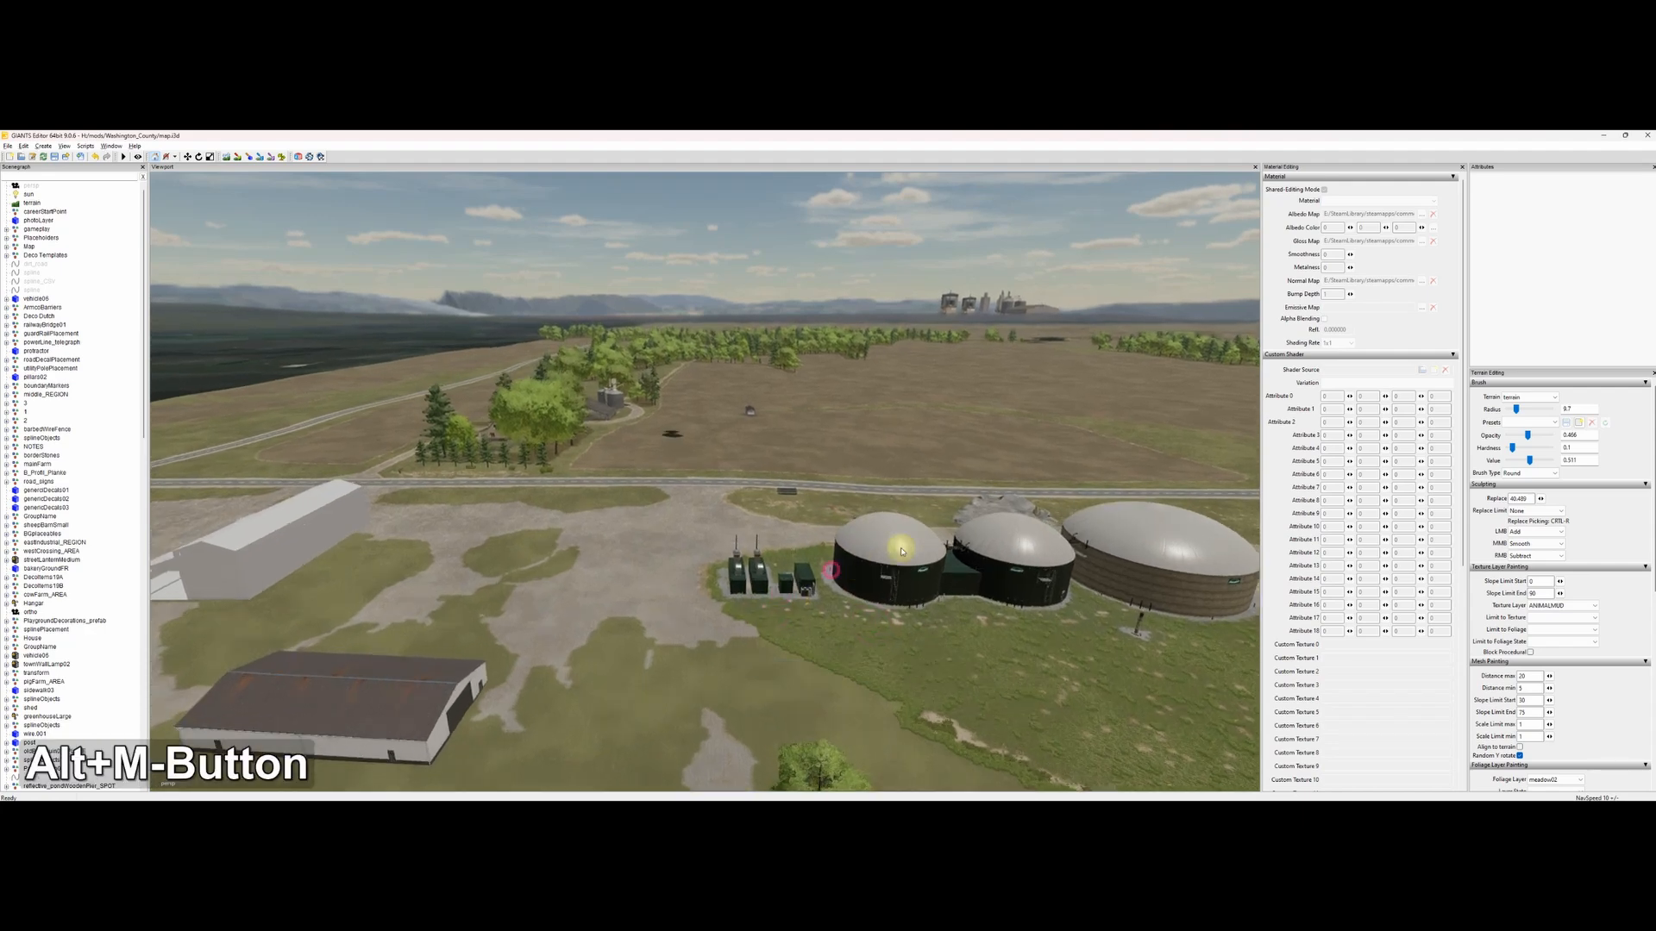
{"action": "left_click_drag", "start_coordinate": [901, 552], "coordinate": [853, 576], "text": "alt"}
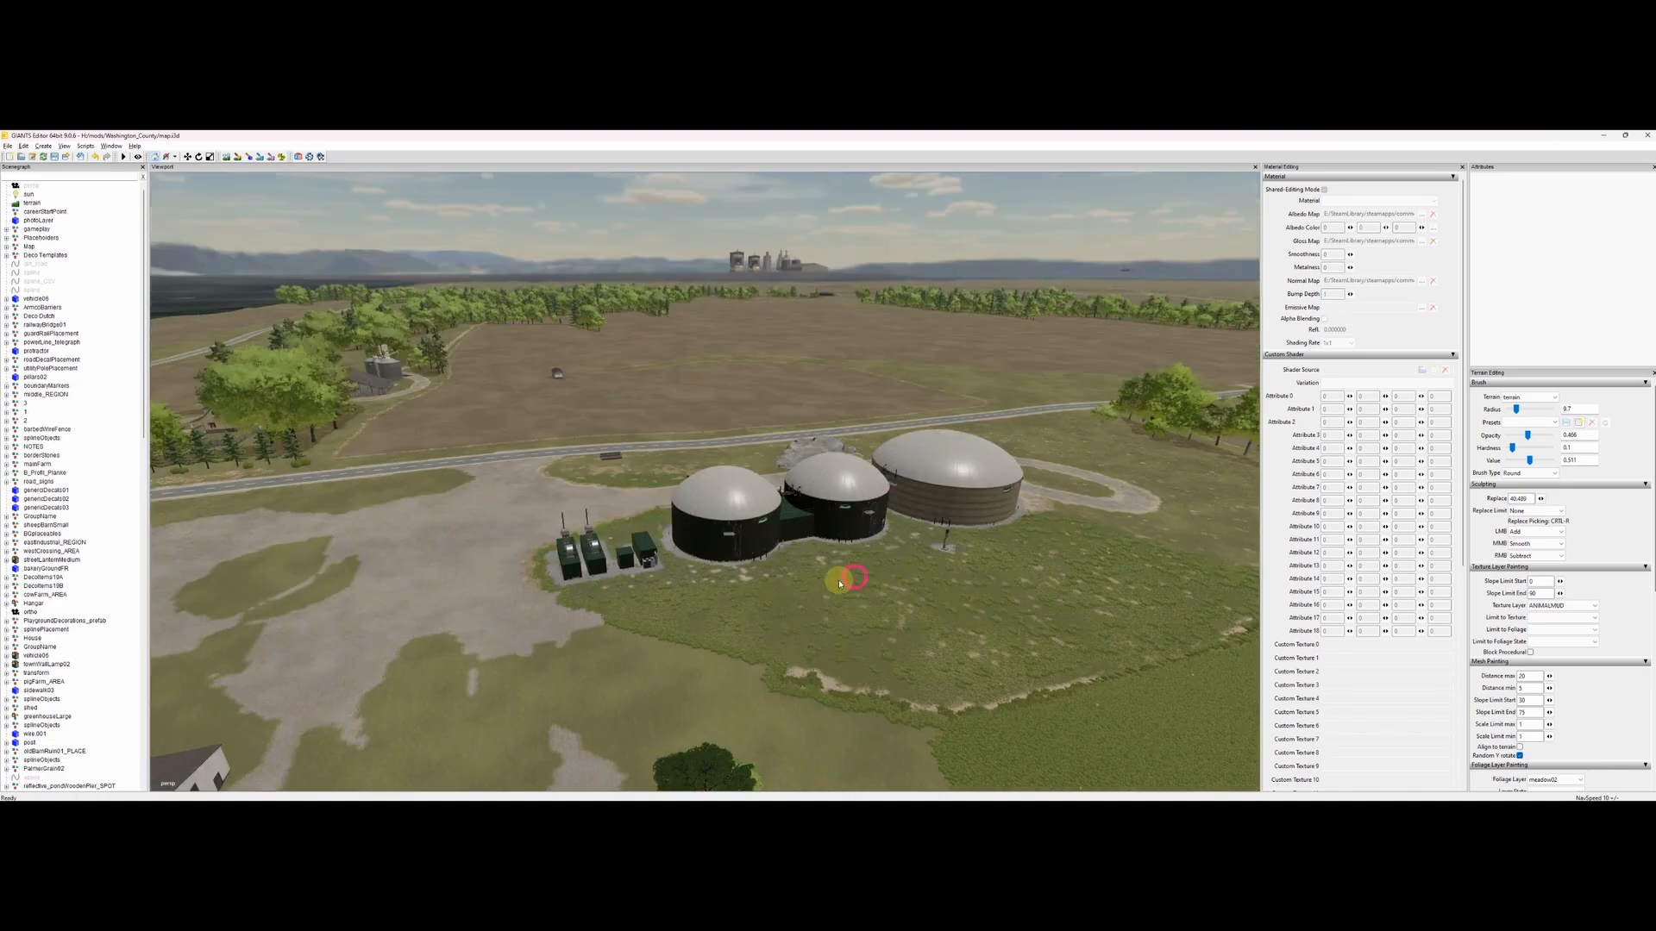
{"action": "middle_click_drag", "start_coordinate": [854, 576], "coordinate": [893, 612], "text": "alt"}
{"action": "right_click_drag", "start_coordinate": [766, 615], "coordinate": [1035, 508], "text": "alt"}
{"action": "left_click_drag", "start_coordinate": [876, 560], "coordinate": [803, 606], "text": "alt"}
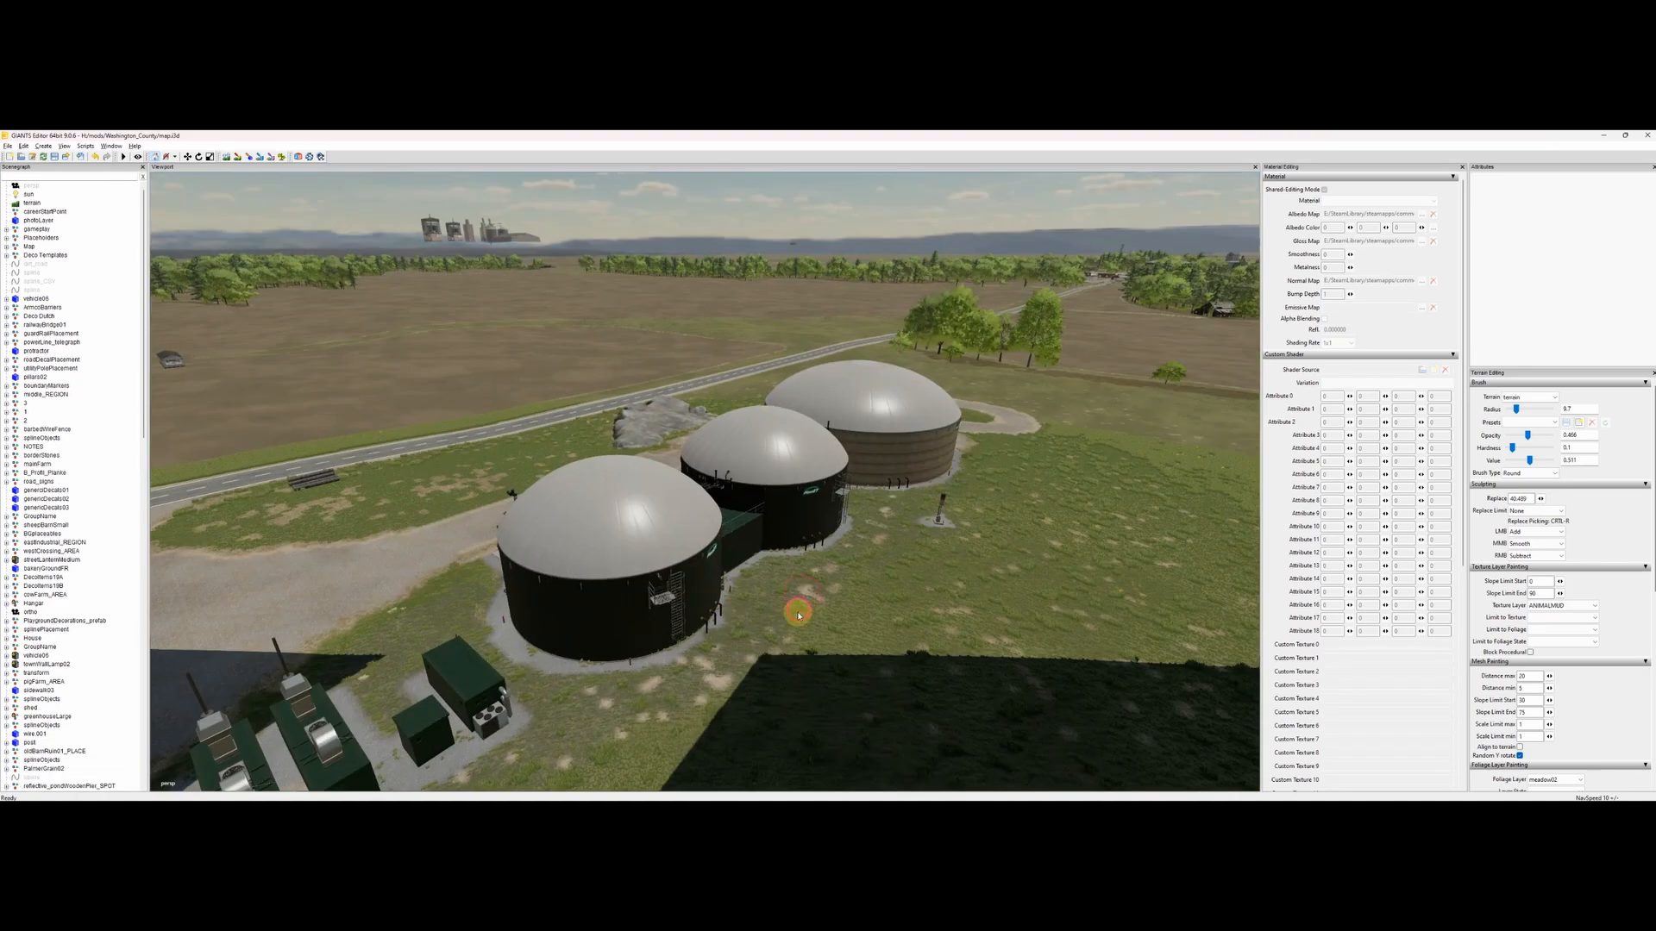
{"action": "middle_click_drag", "start_coordinate": [802, 606], "coordinate": [857, 562], "text": "alt"}
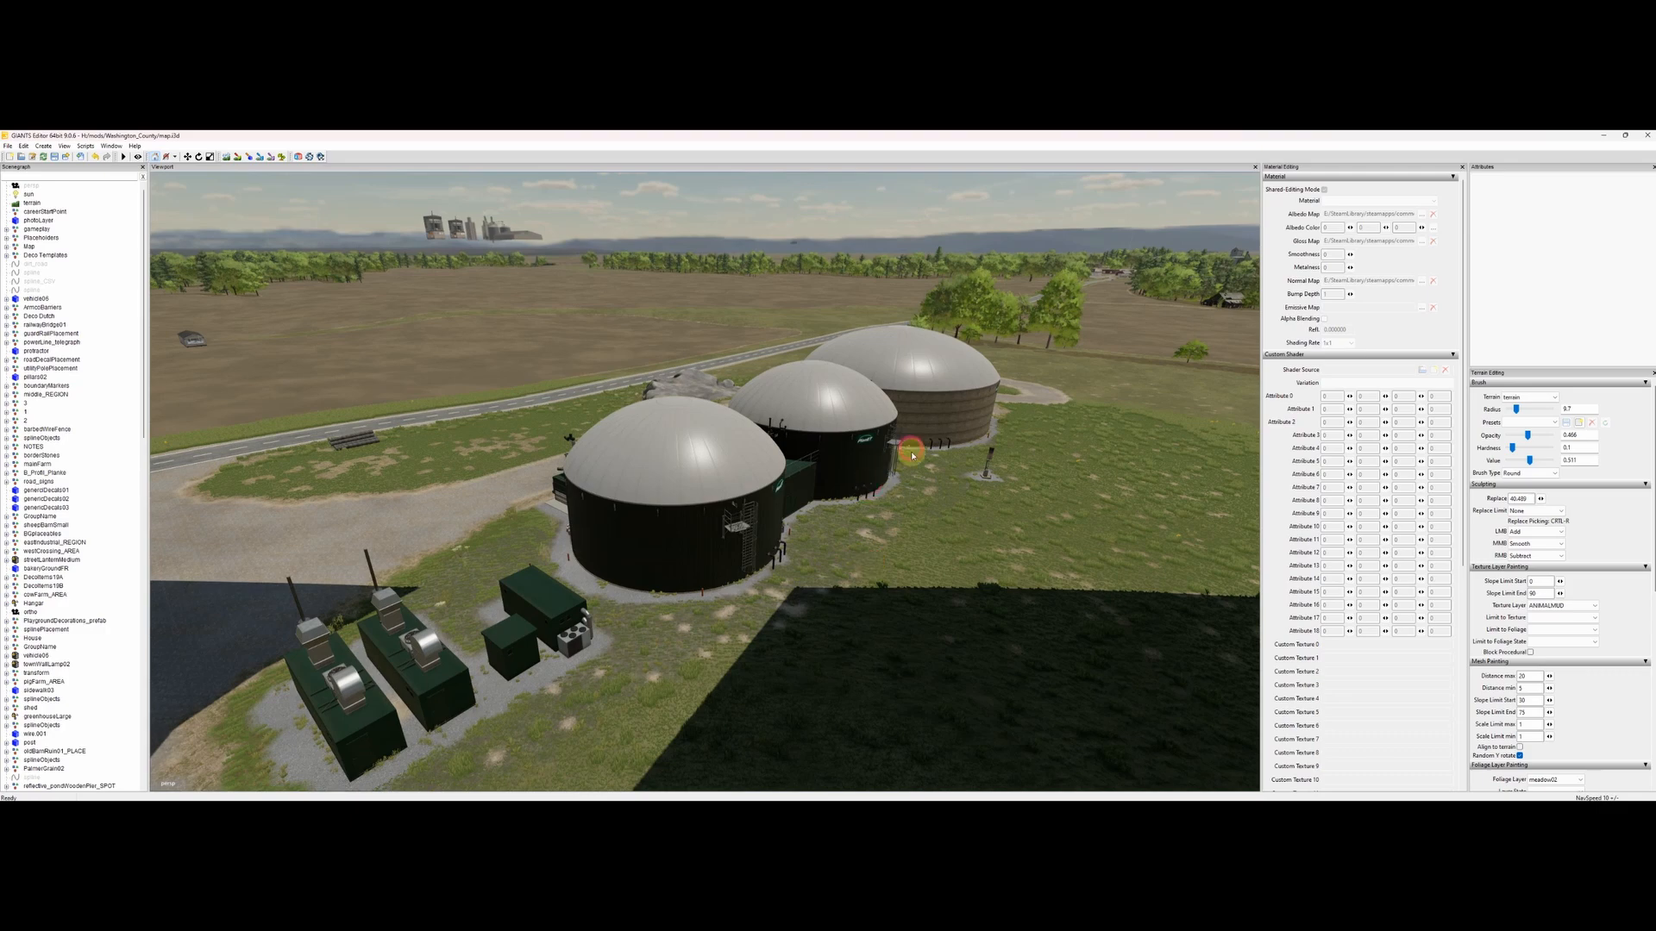
{"action": "left_click_drag", "start_coordinate": [891, 463], "coordinate": [939, 462], "text": "alt"}
{"action": "right_click_drag", "start_coordinate": [939, 462], "coordinate": [1009, 438], "text": "alt"}
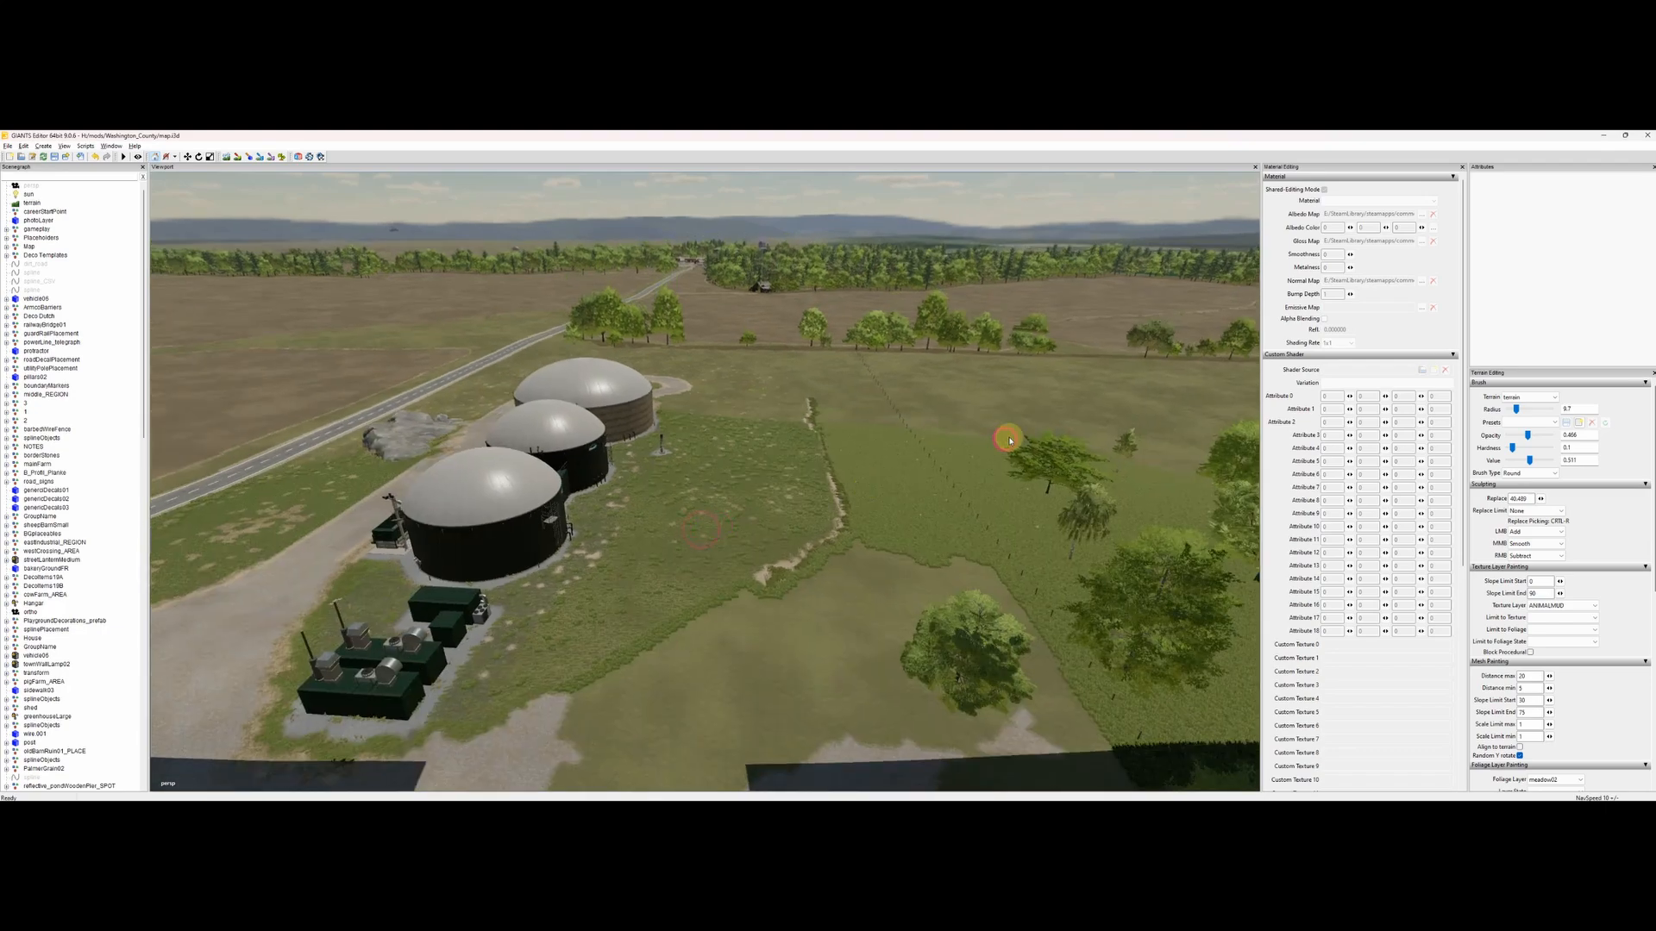
Step: Return from the biogas plant to the farmyard and survey its red-roofed barn, round pit, silos and houses
{"action": "middle_click_drag", "start_coordinate": [858, 543], "coordinate": [949, 452], "text": "alt"}
{"action": "middle_click_drag", "start_coordinate": [736, 566], "coordinate": [794, 520], "text": "alt"}
{"action": "left_click_drag", "start_coordinate": [897, 460], "coordinate": [864, 482], "text": "alt"}
{"action": "middle_click_drag", "start_coordinate": [863, 482], "coordinate": [664, 608], "text": "alt"}
{"action": "middle_click_drag", "start_coordinate": [917, 519], "coordinate": [690, 576], "text": "alt"}
{"action": "middle_click_drag", "start_coordinate": [923, 474], "coordinate": [746, 530], "text": "alt"}
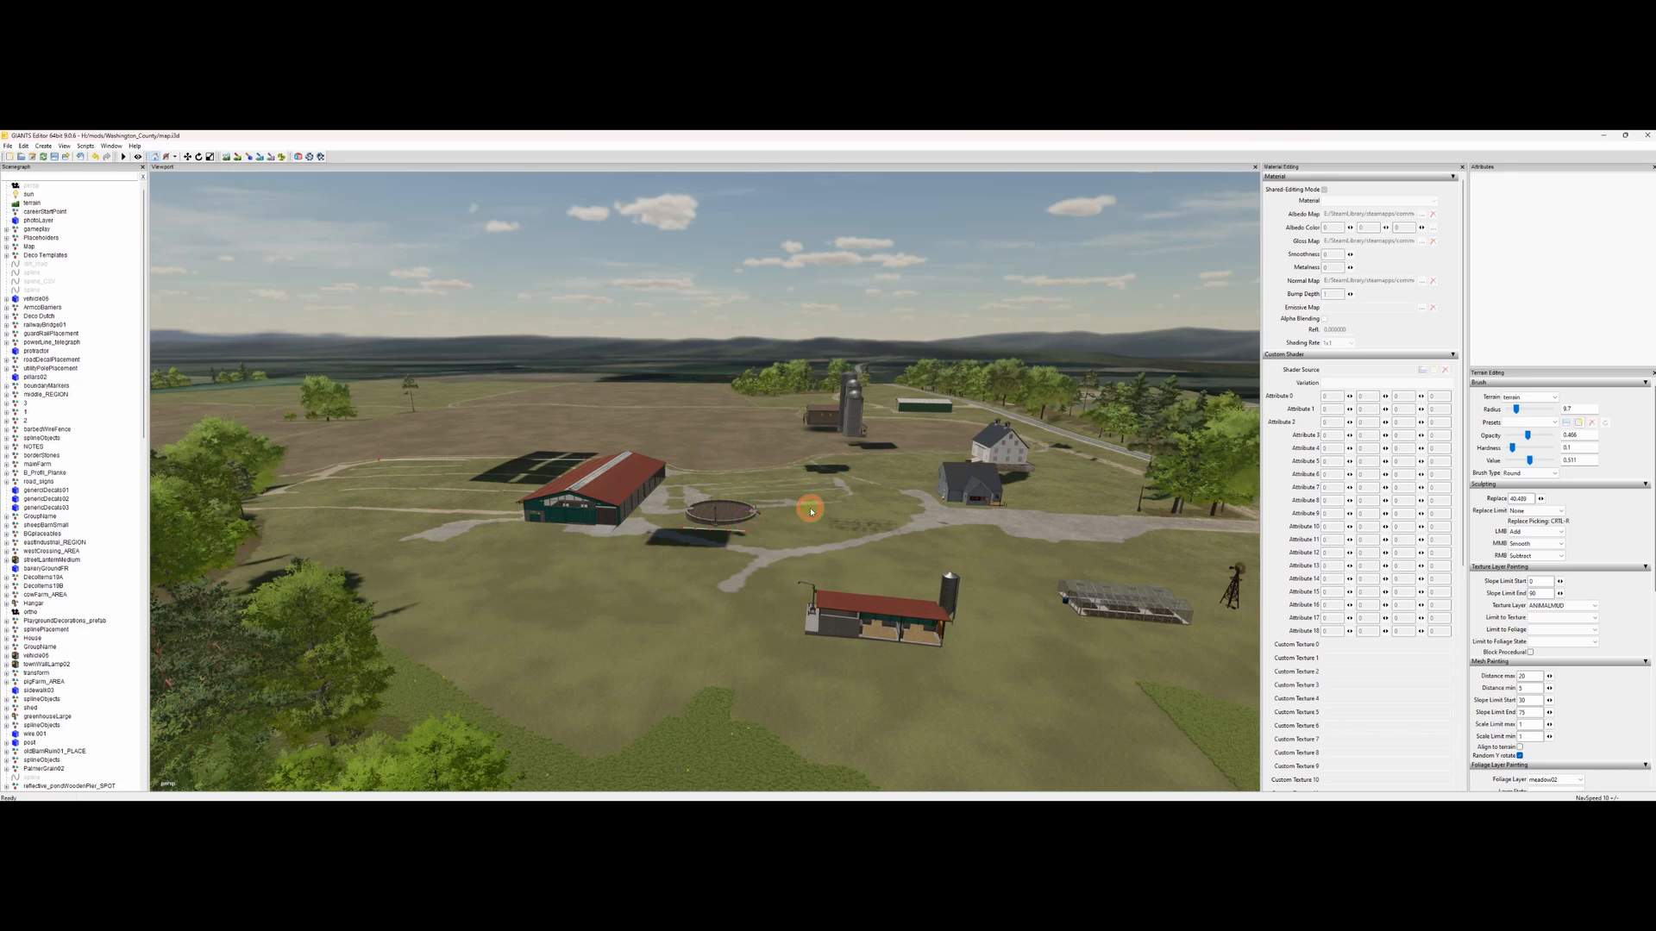
{"action": "middle_click_drag", "start_coordinate": [869, 510], "coordinate": [995, 476], "text": "alt"}
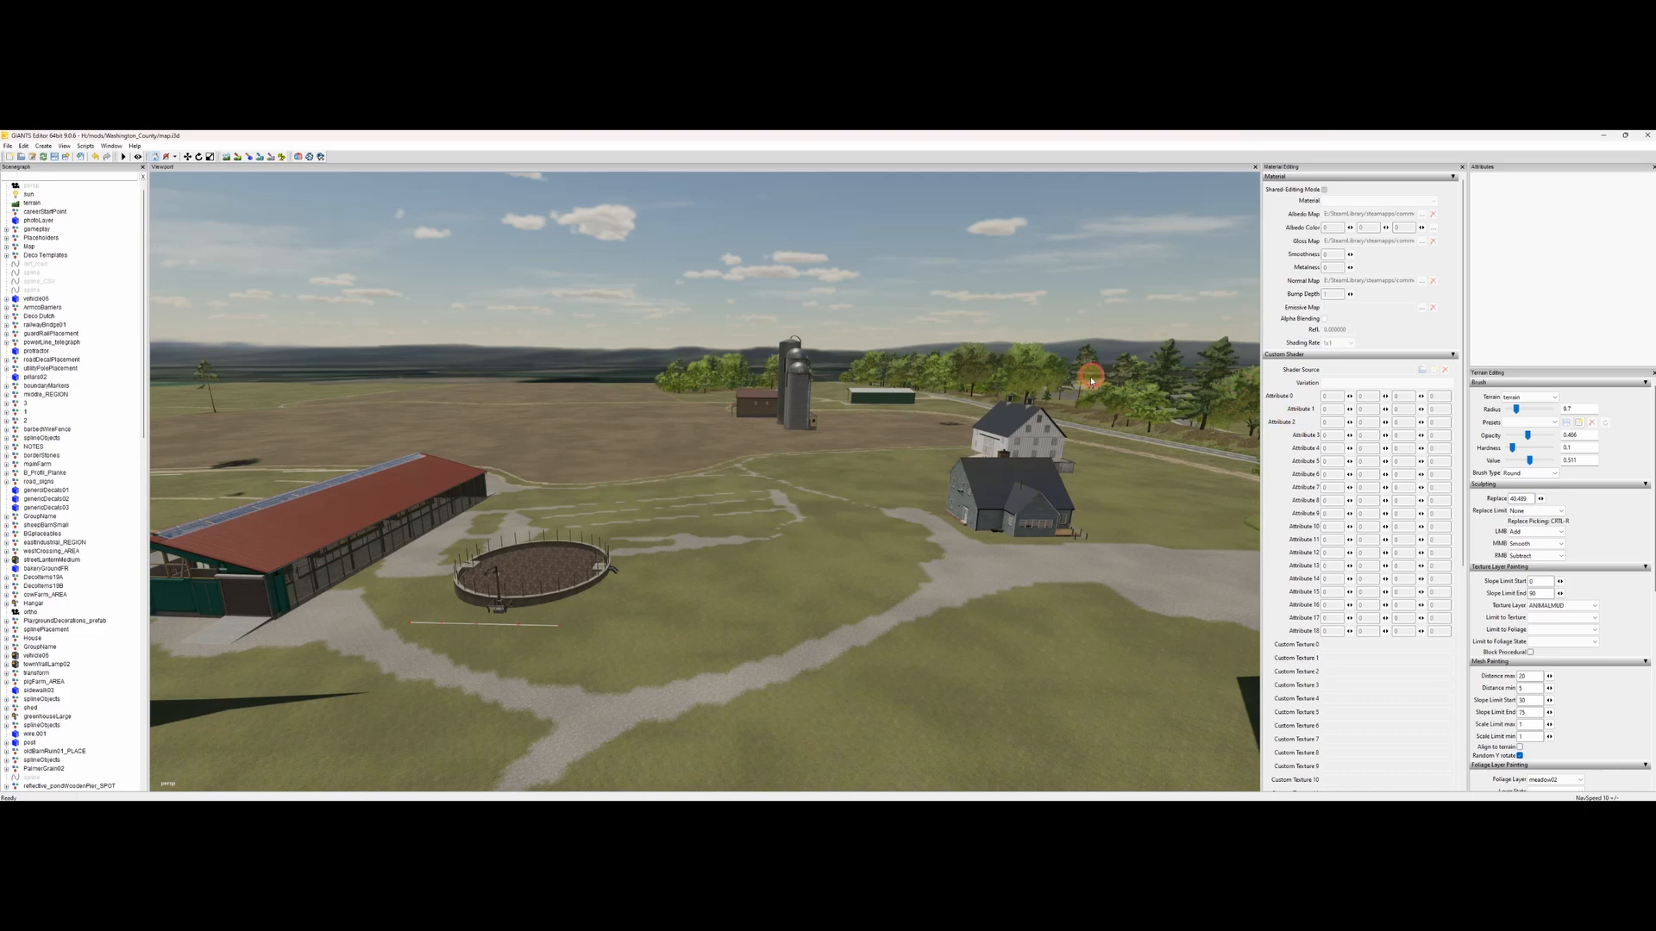
Step: Select the blue-grey farmHouse01 building, and select the occluderMesh of animalTraderStable01 in the scenegraph
{"action": "middle_click_drag", "start_coordinate": [1028, 418], "coordinate": [729, 508], "text": "alt"}
{"action": "middle_click_drag", "start_coordinate": [889, 451], "coordinate": [795, 480], "text": "alt"}
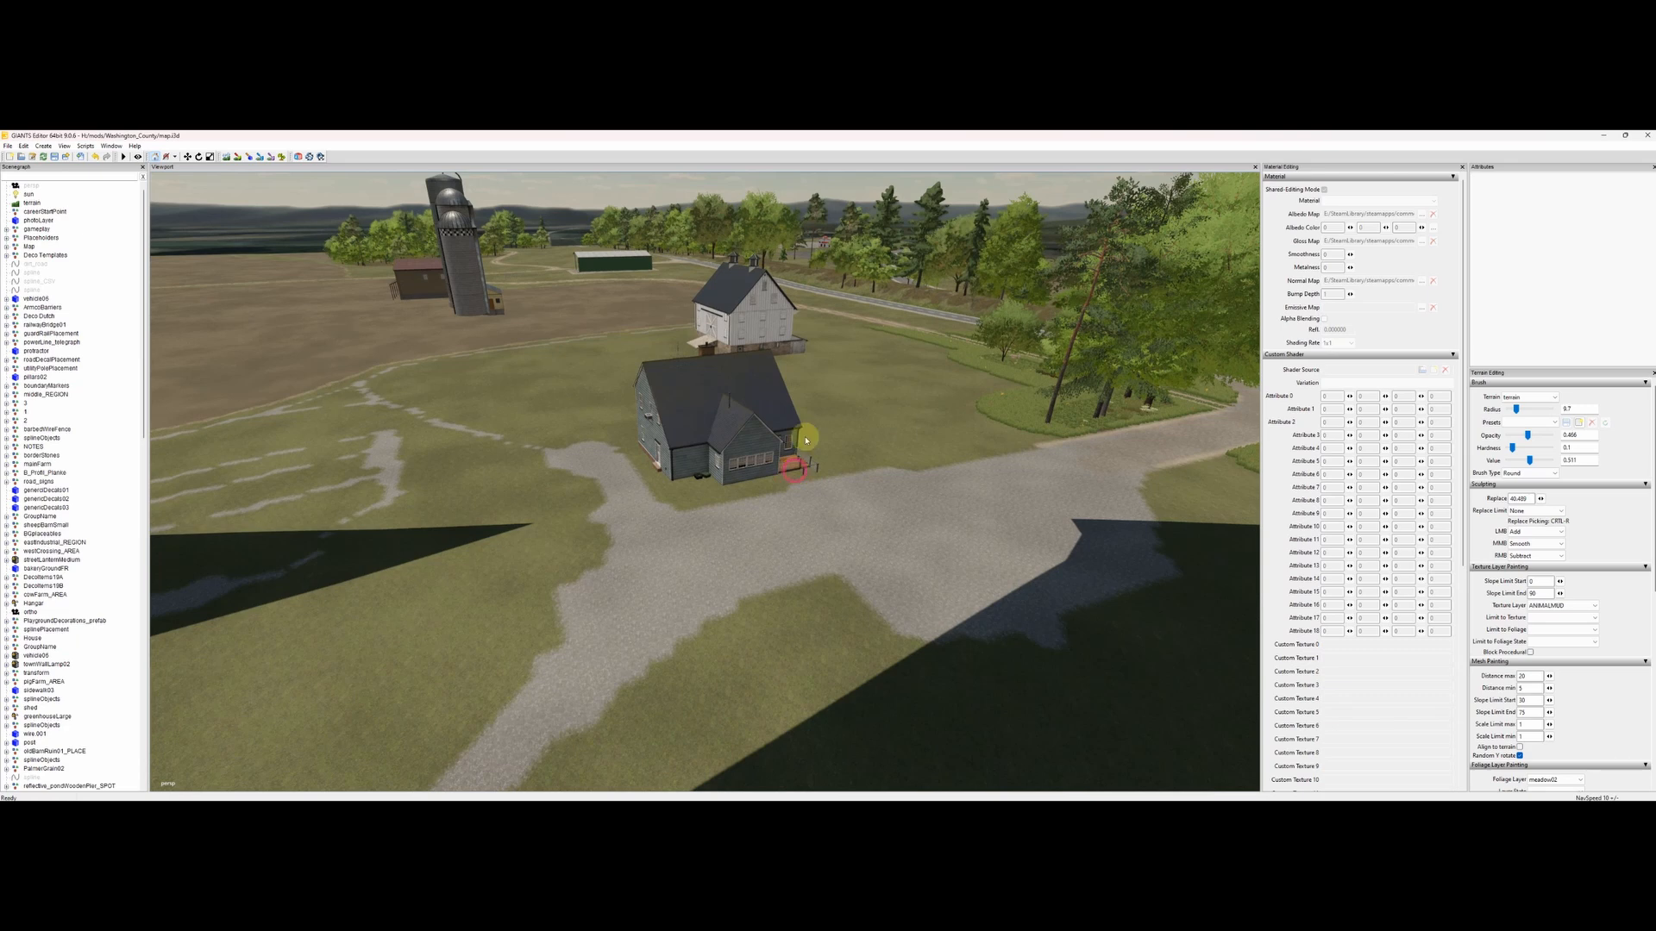
{"action": "left_click", "coordinate": [690, 432]}
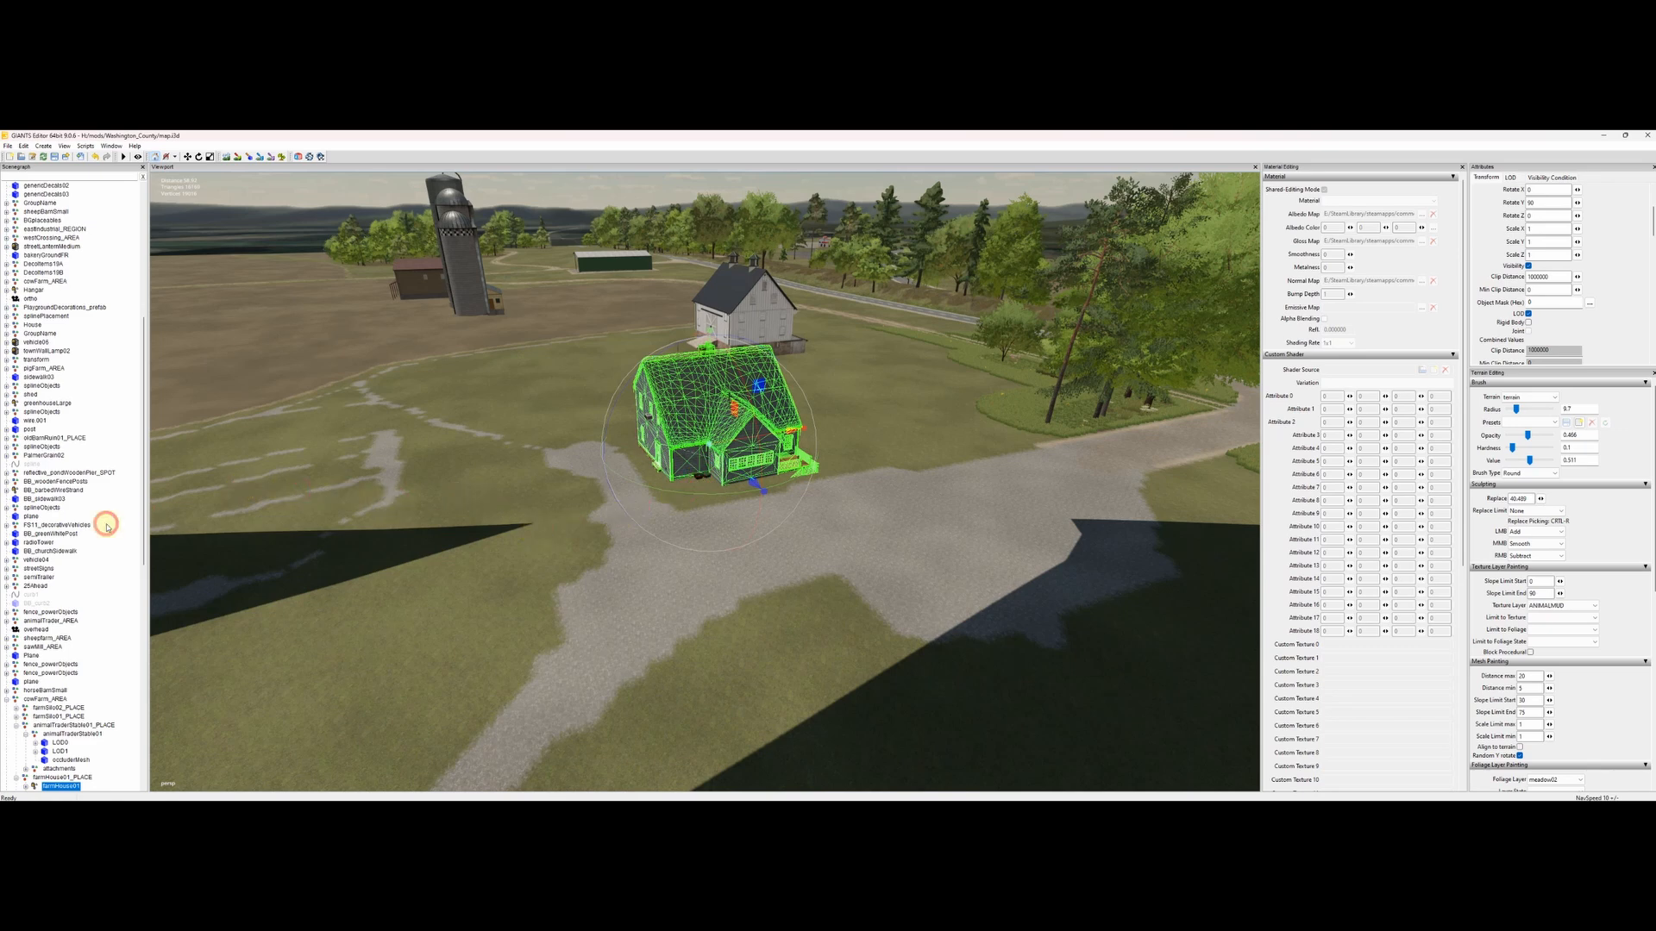
{"action": "scroll", "coordinate": [105, 523], "scroll_direction": "down", "scroll_amount": 2}
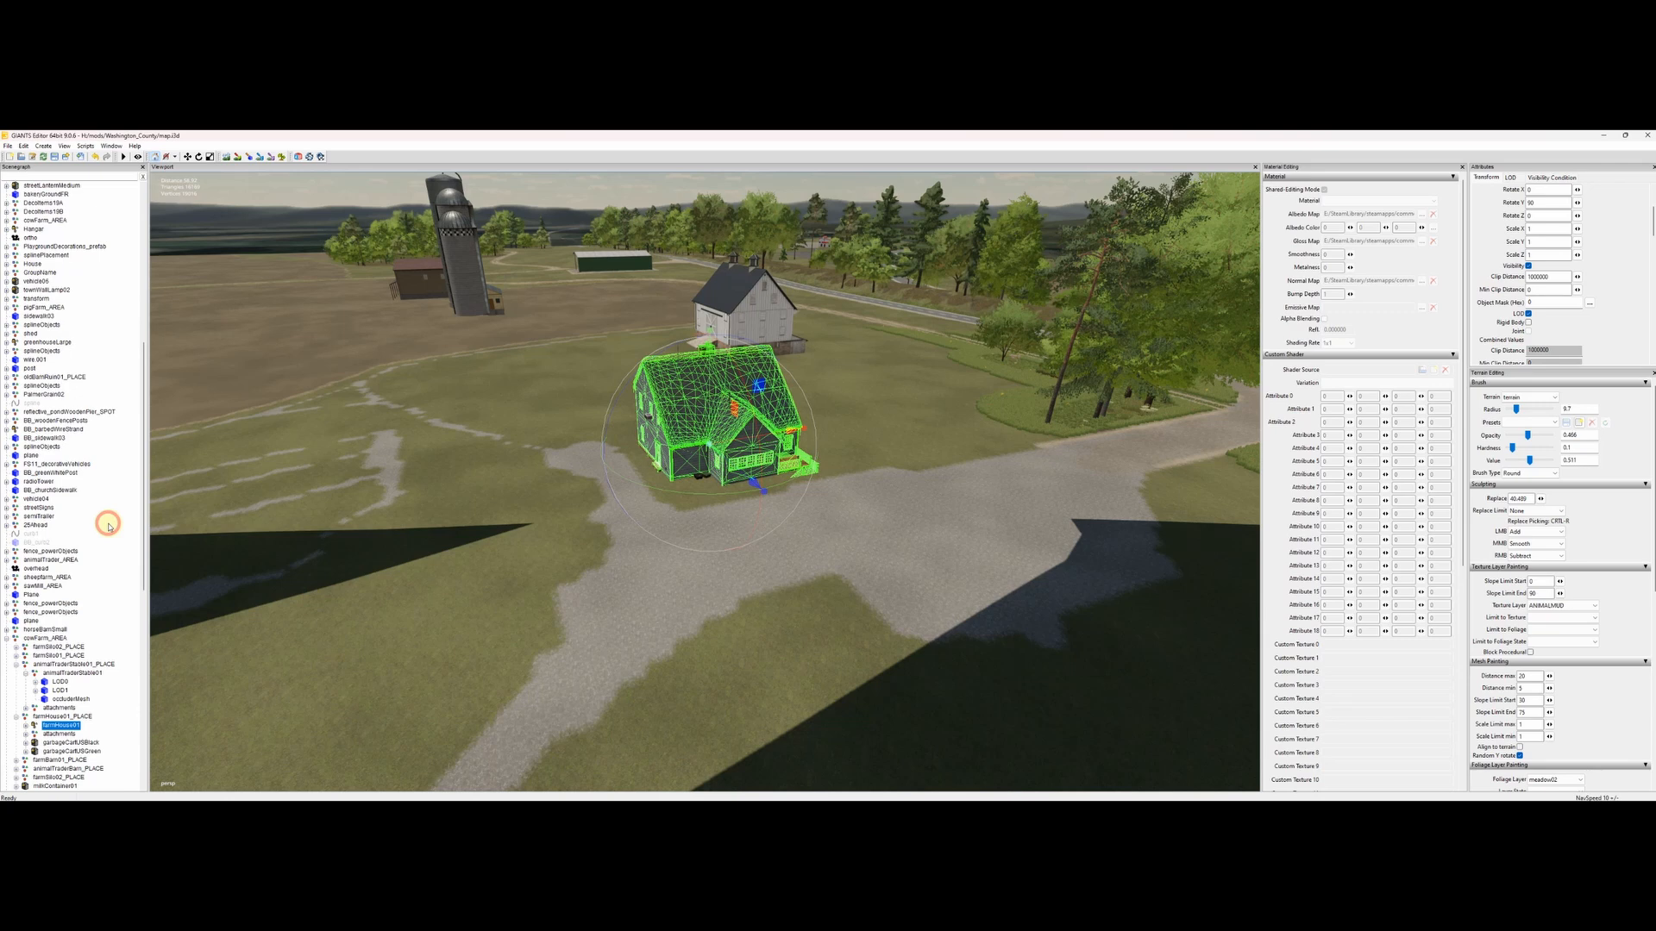
{"action": "scroll", "coordinate": [87, 603], "scroll_direction": "down", "scroll_amount": 2}
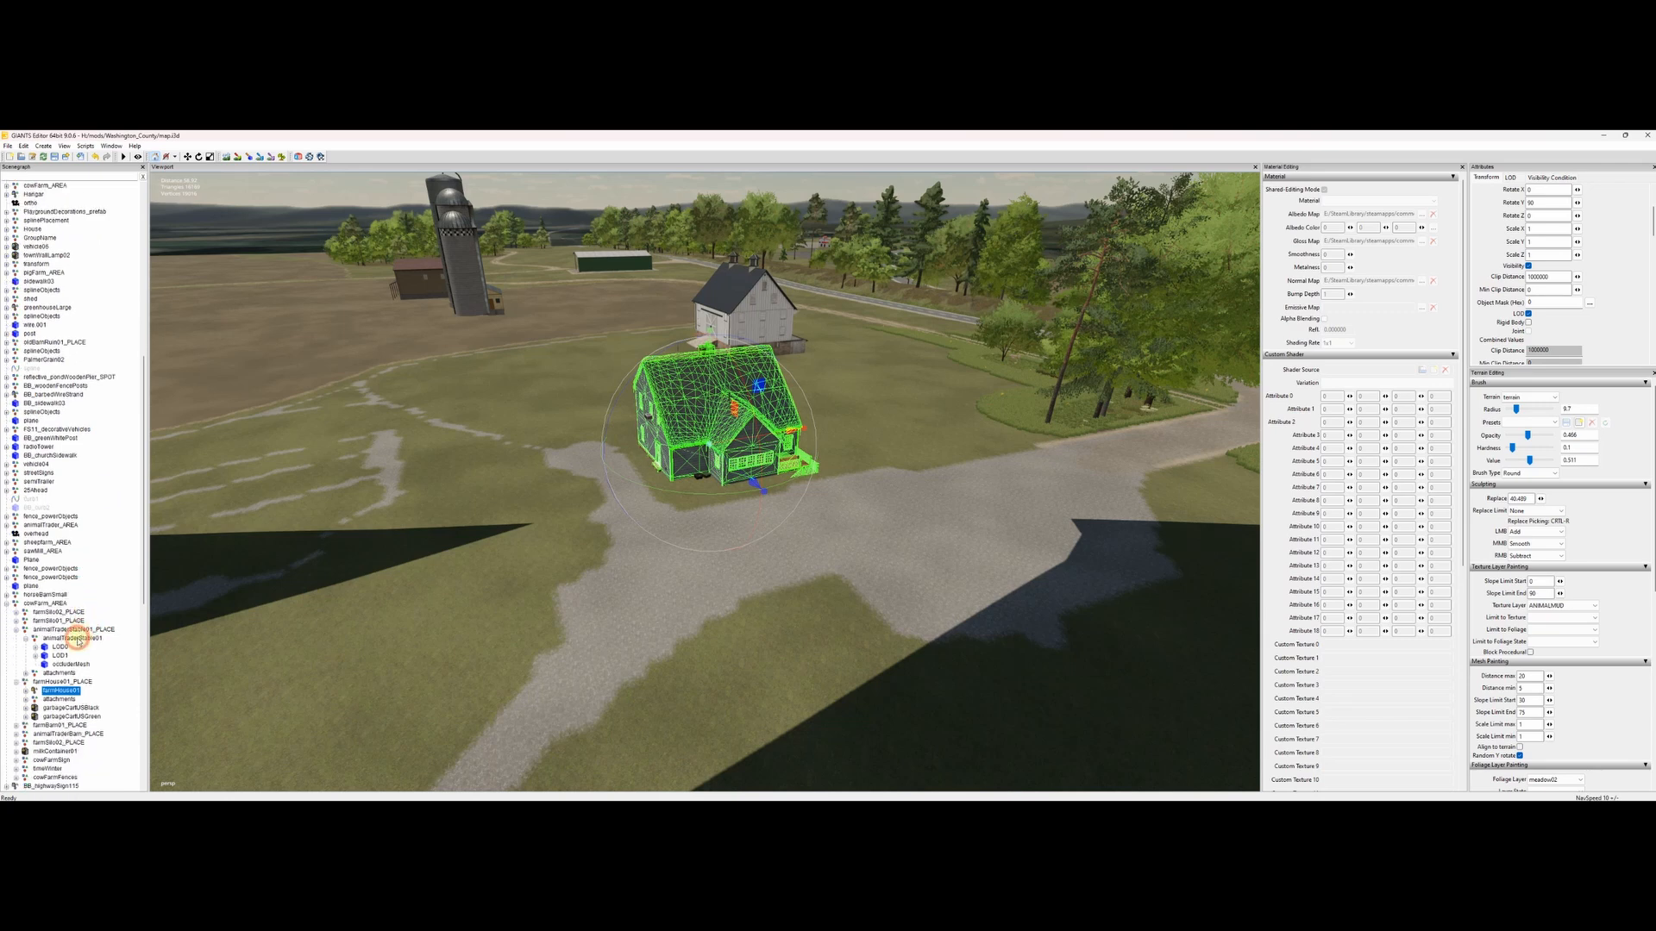
{"action": "left_click", "coordinate": [76, 664]}
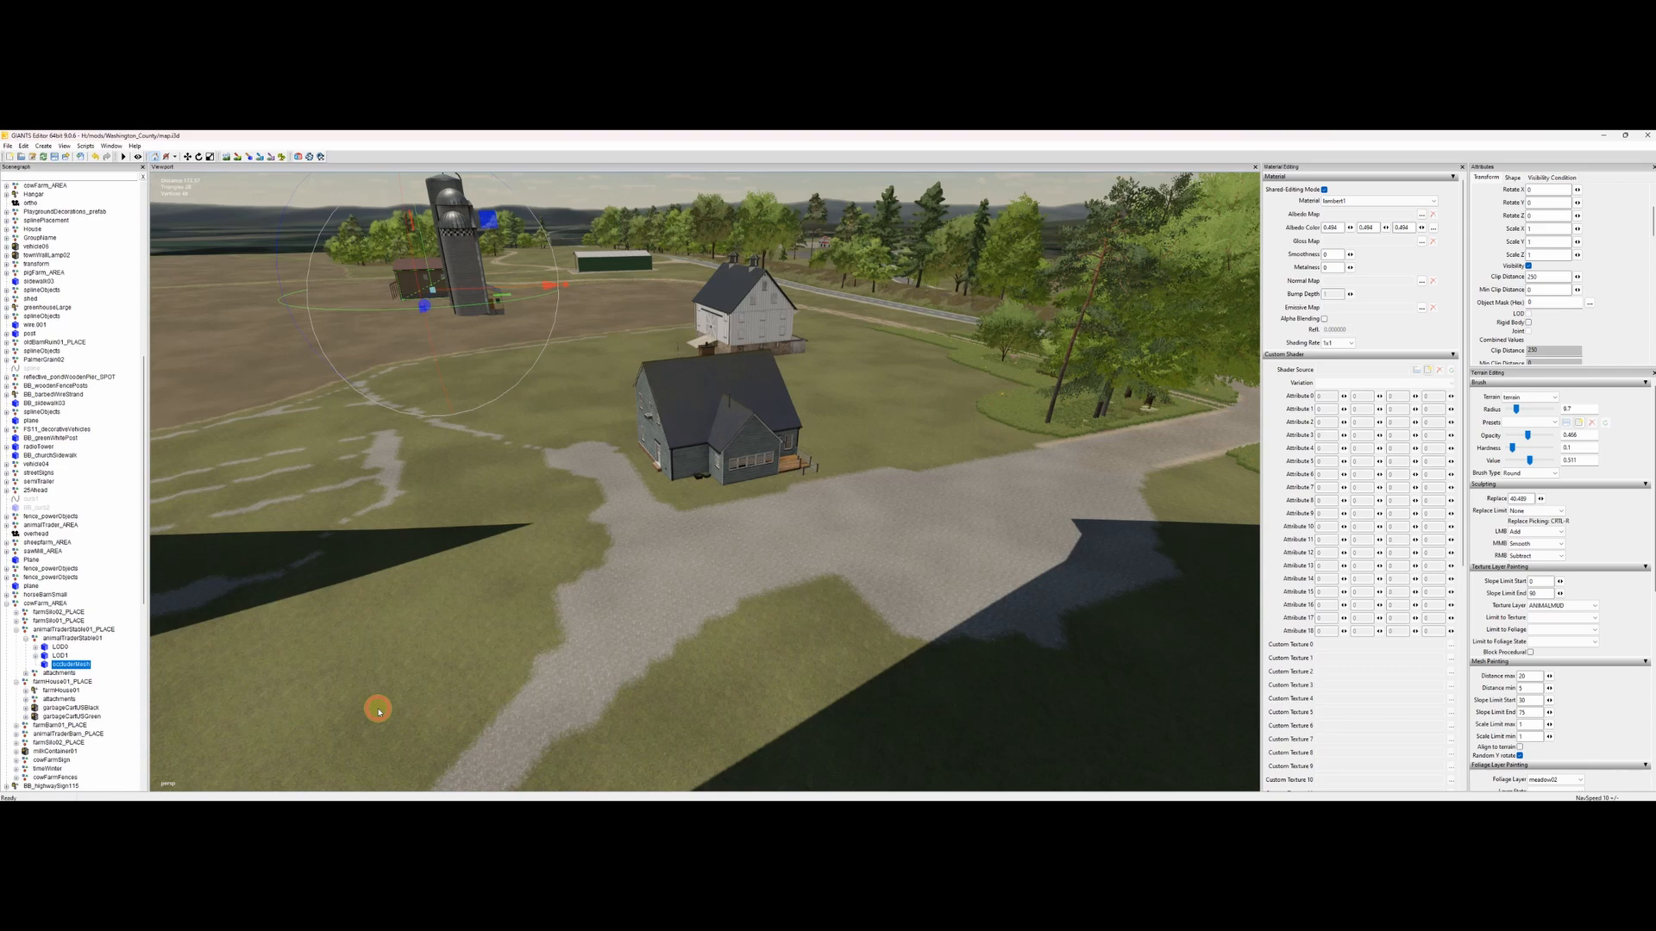
Step: Examine what the blue-grey farmhouse hides behind it, and survey the red-roofed barn beside the round pit
{"action": "left_click_drag", "start_coordinate": [466, 616], "coordinate": [333, 599], "text": "alt"}
{"action": "middle_click_drag", "start_coordinate": [415, 642], "coordinate": [422, 616], "text": "alt"}
{"action": "left_click_drag", "start_coordinate": [477, 556], "coordinate": [419, 552], "text": "alt"}
{"action": "middle_click_drag", "start_coordinate": [419, 552], "coordinate": [752, 532], "text": "alt"}
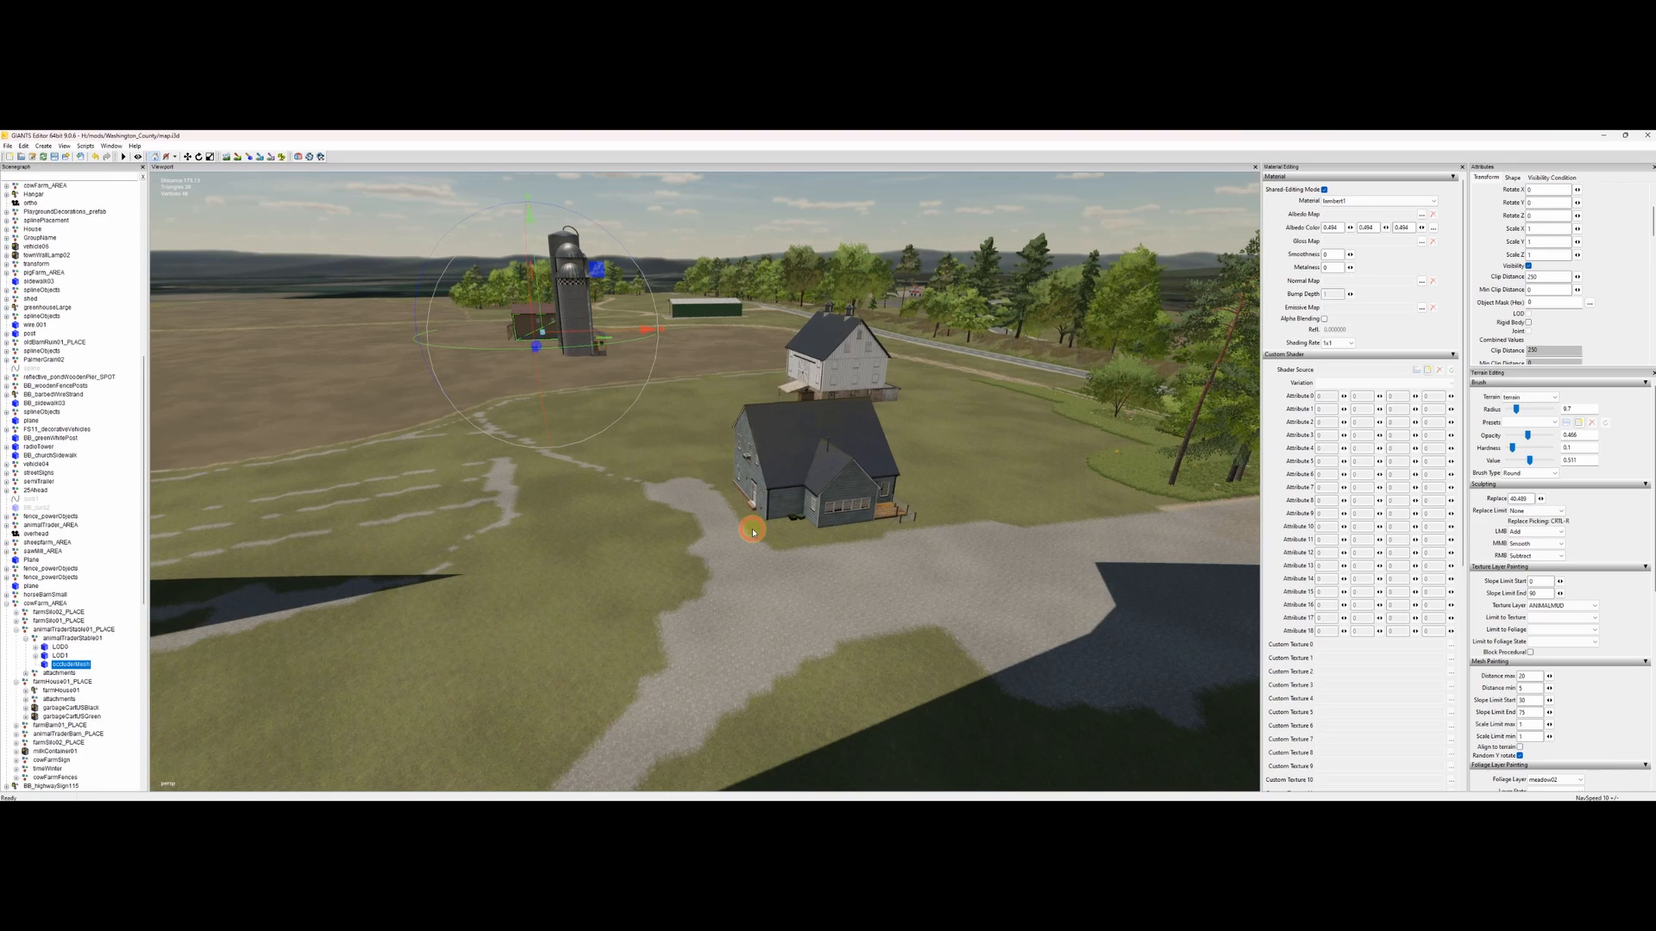
{"action": "middle_click_drag", "start_coordinate": [733, 519], "coordinate": [681, 544], "text": "alt"}
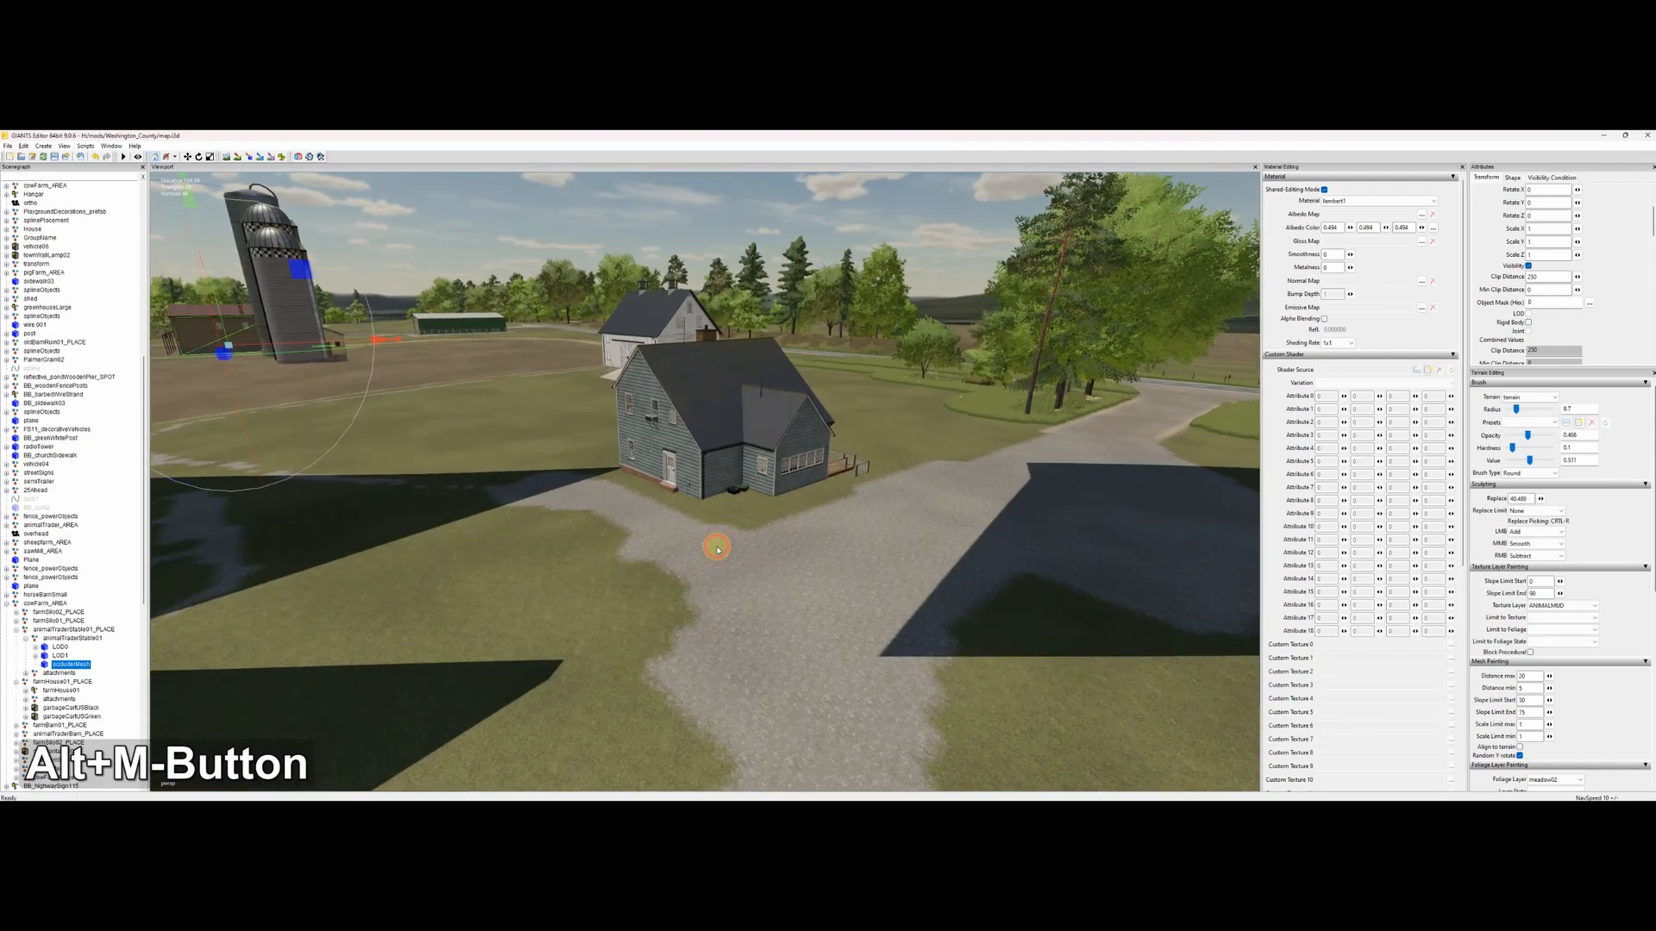
{"action": "left_click_drag", "start_coordinate": [753, 549], "coordinate": [729, 551], "text": "alt"}
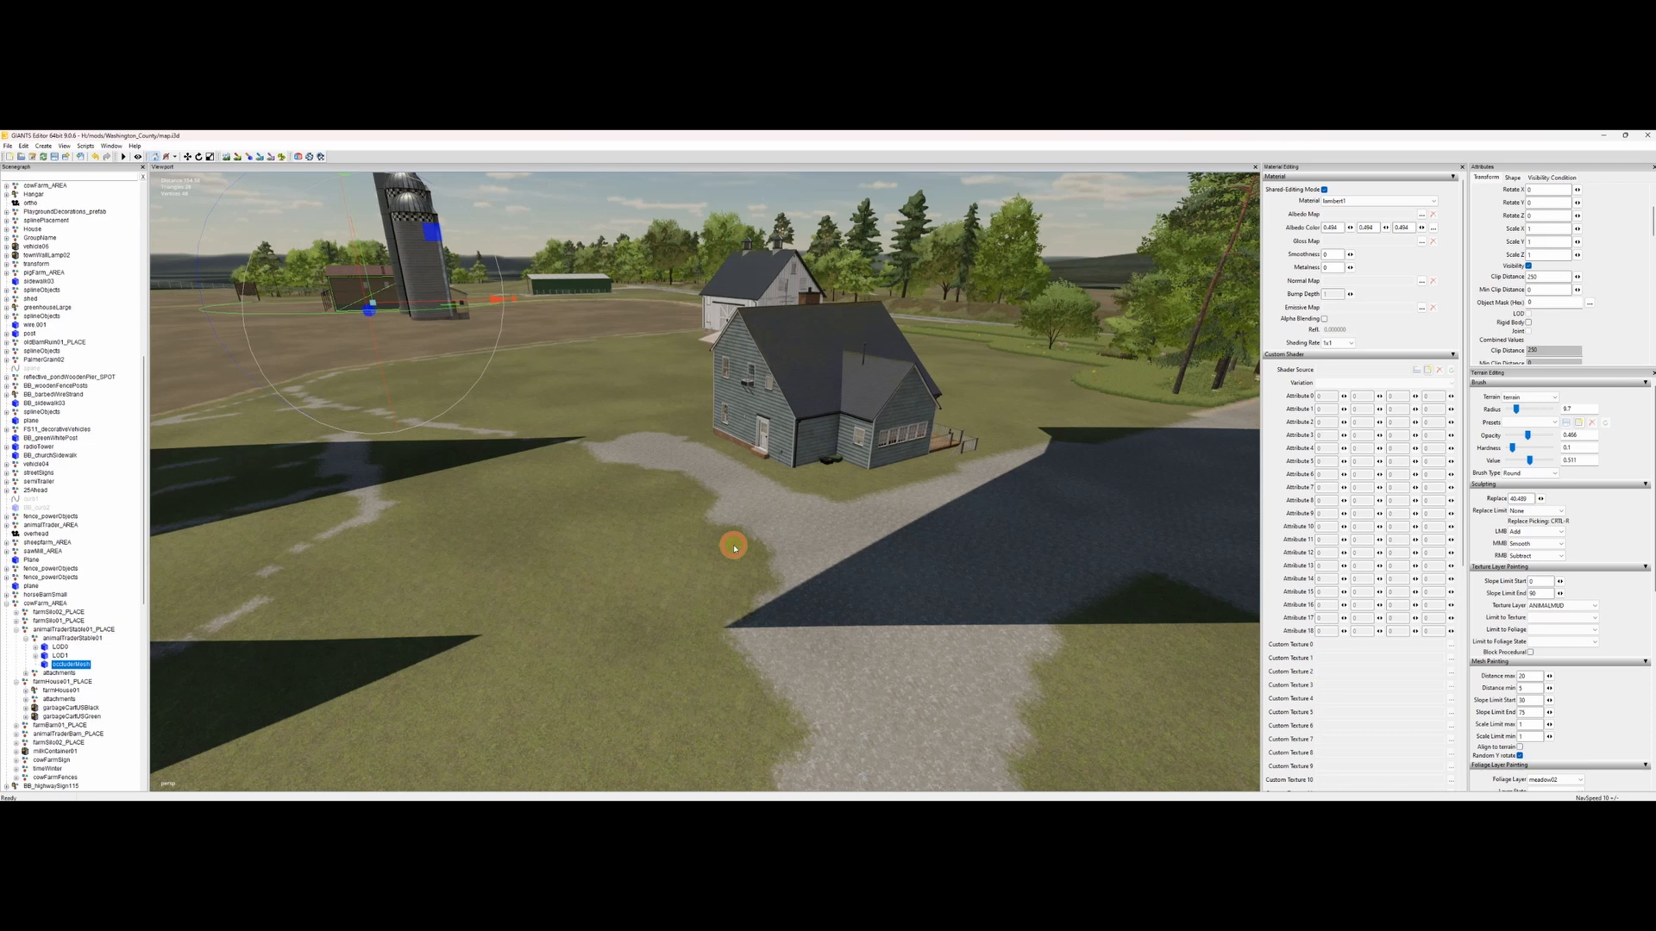
{"action": "middle_click_drag", "start_coordinate": [709, 490], "coordinate": [635, 529], "text": "alt"}
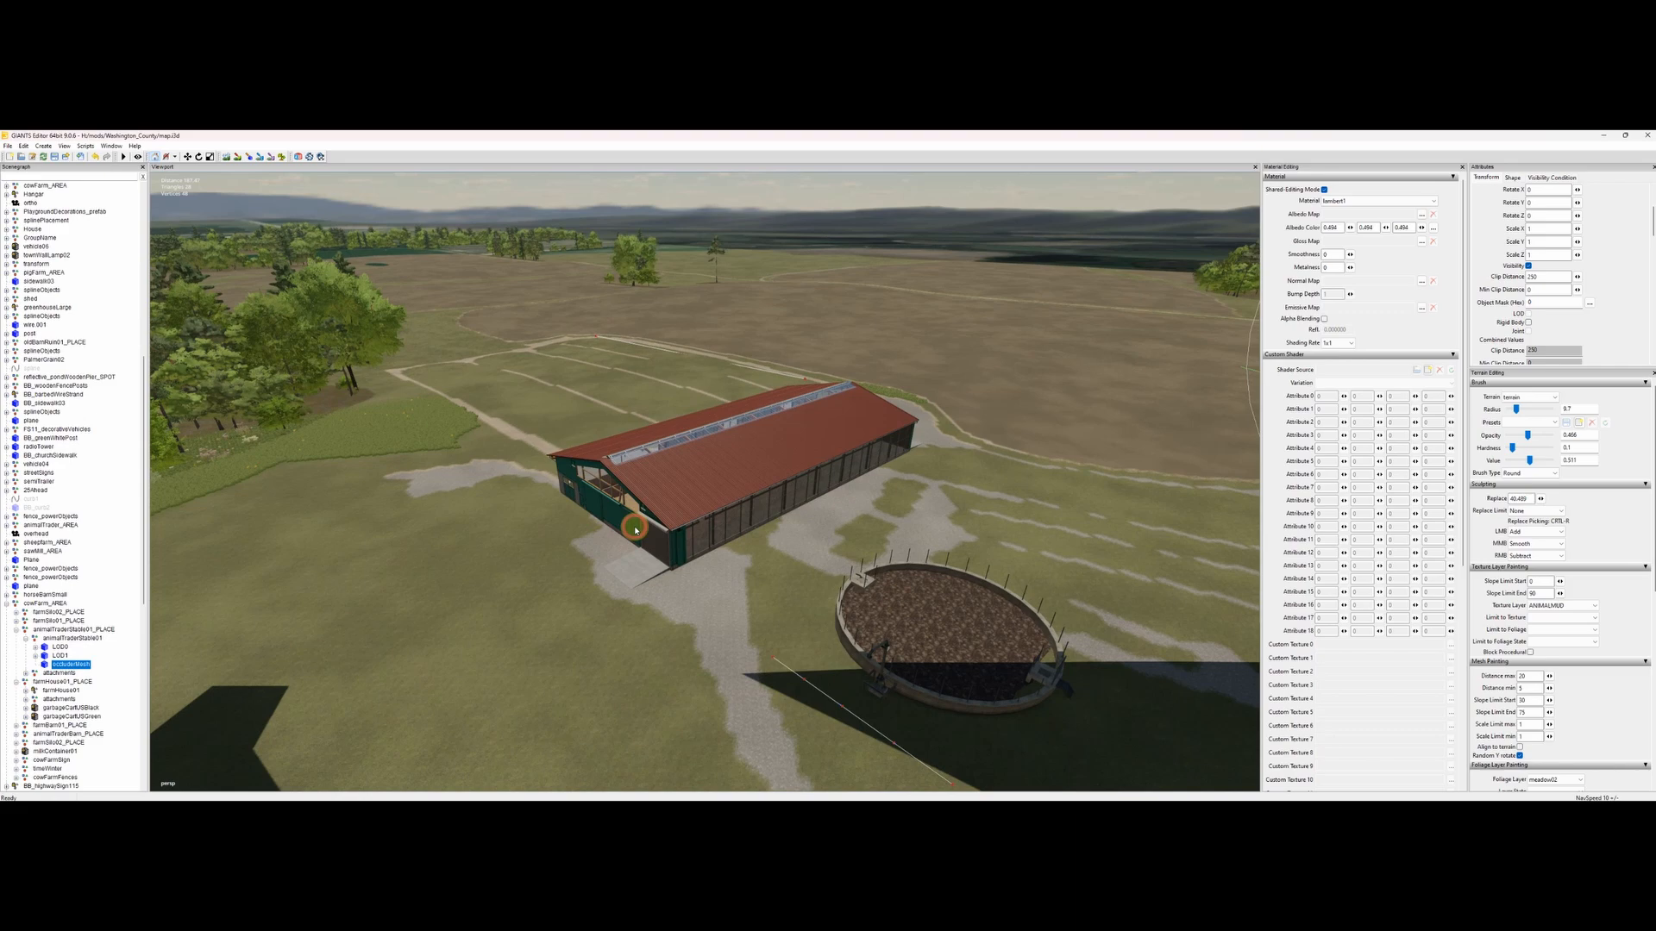
{"action": "middle_click_drag", "start_coordinate": [636, 530], "coordinate": [729, 558], "text": "alt"}
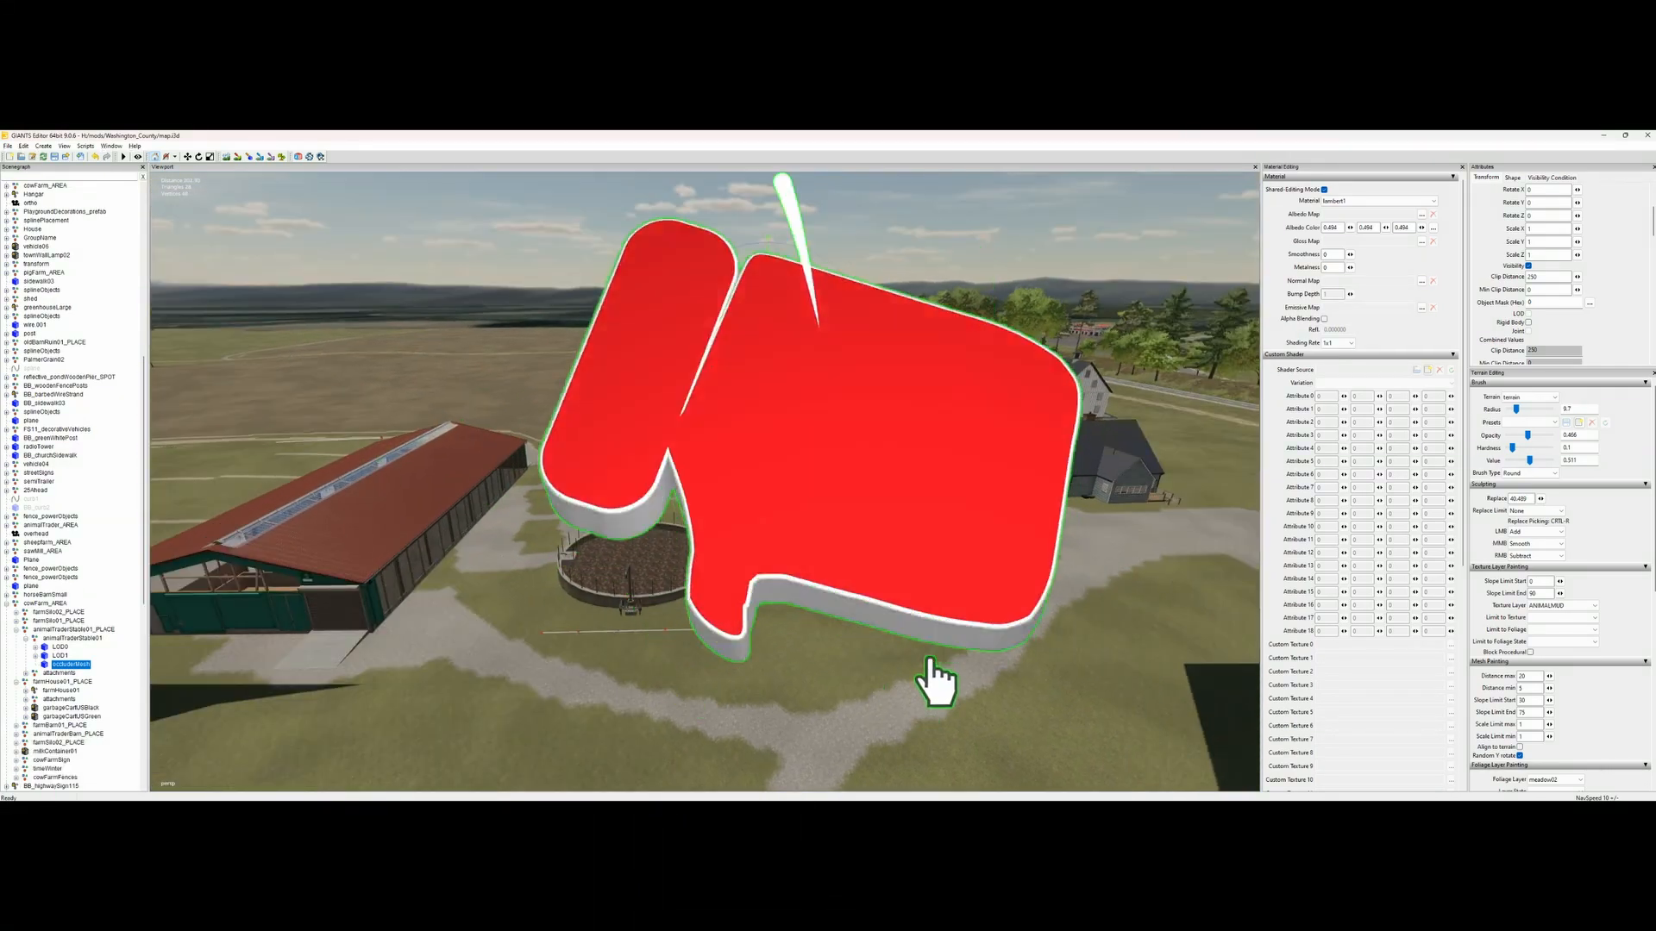